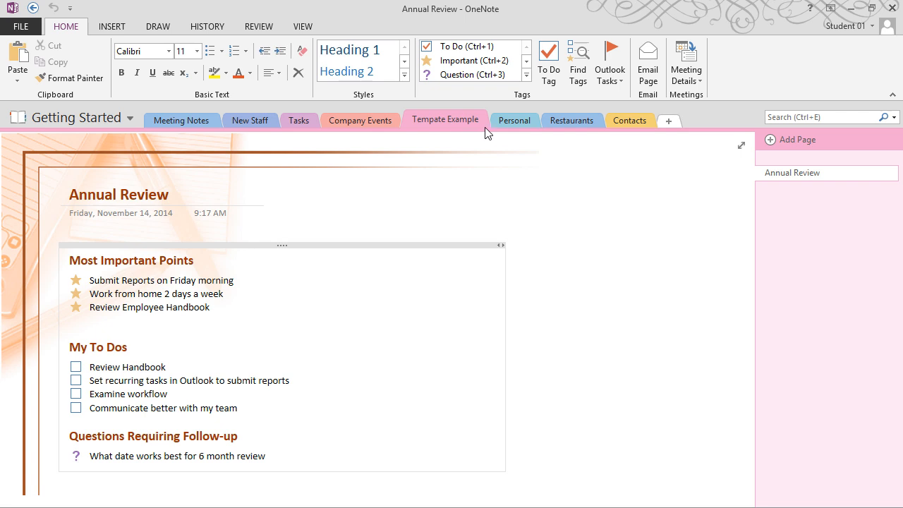
Browse the Personal, Restaurants and Contacts sections and their pages, ending in Meeting Notes
click(508, 124)
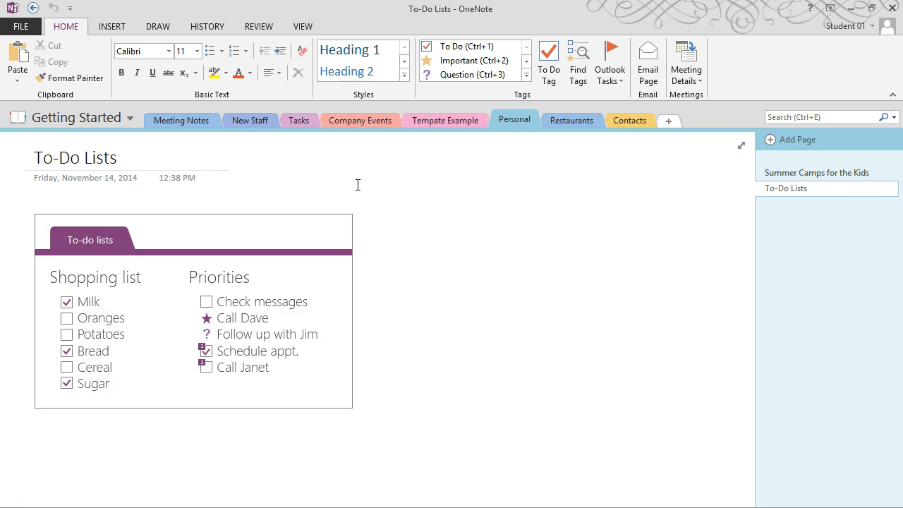
click(525, 237)
click(796, 172)
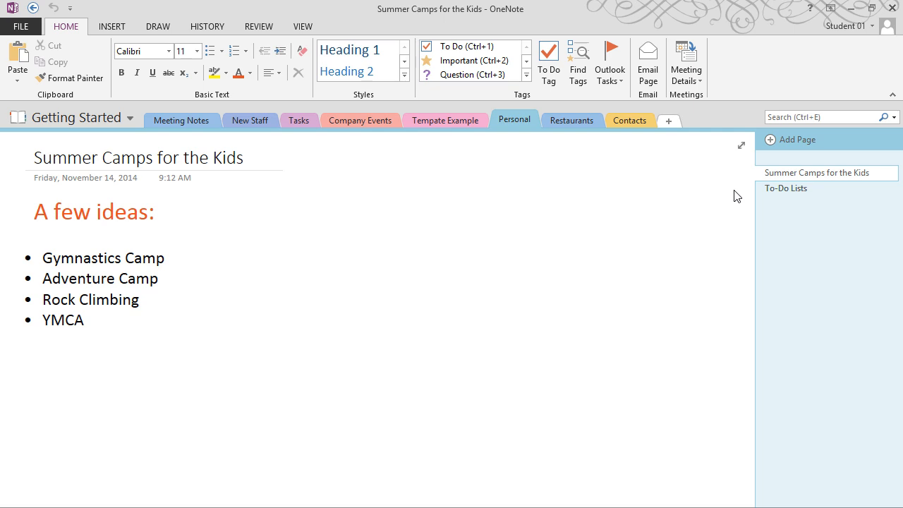
click(575, 120)
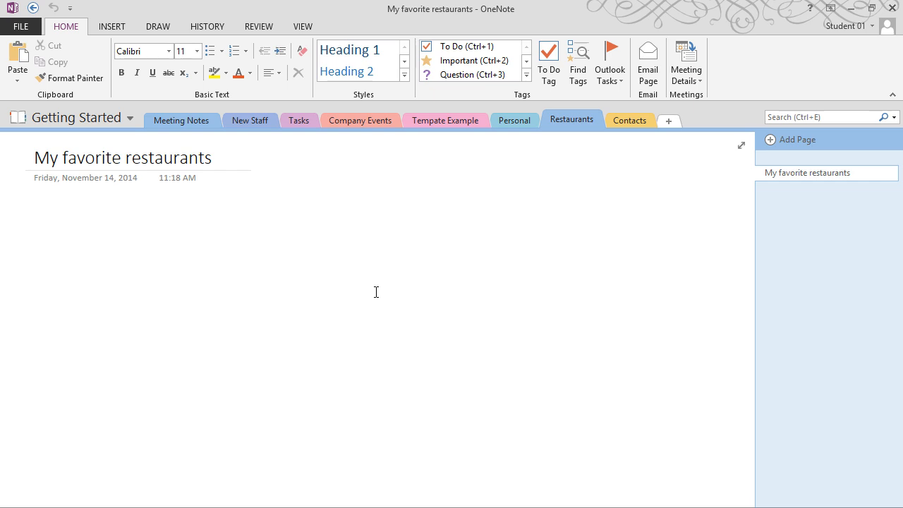
click(642, 123)
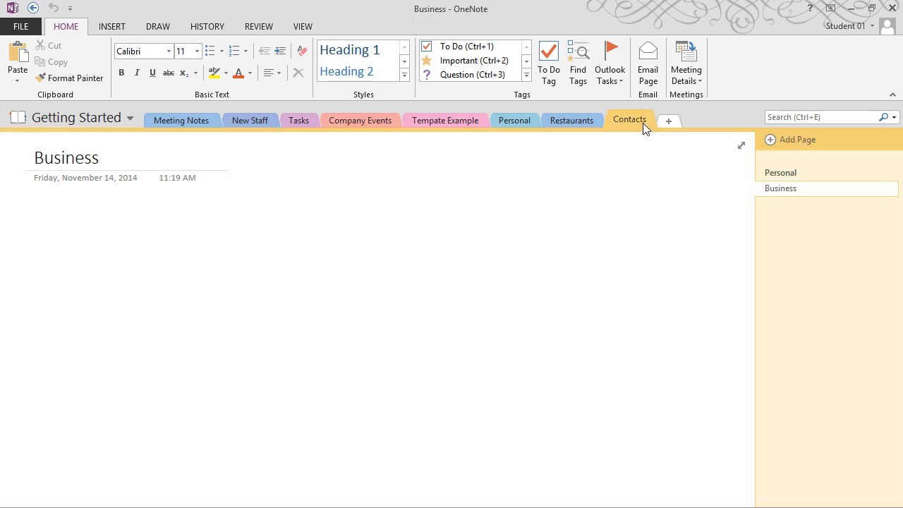
click(776, 175)
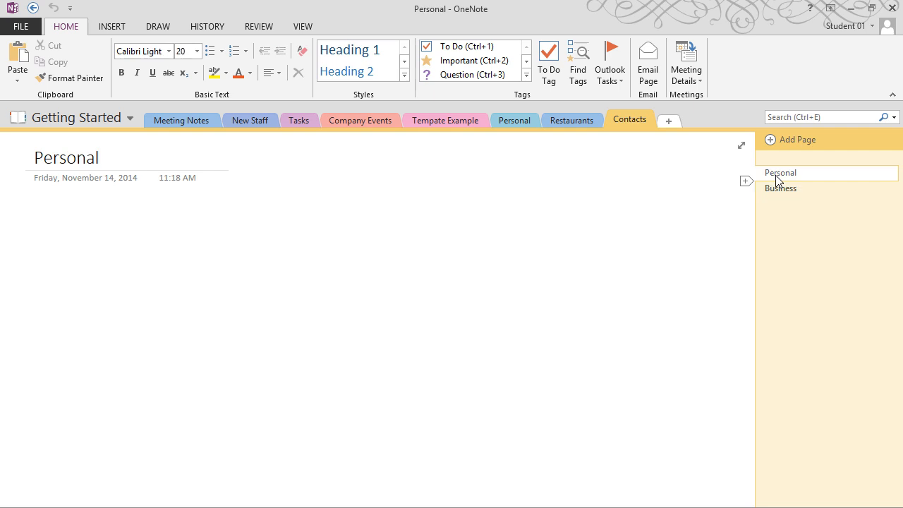
click(169, 124)
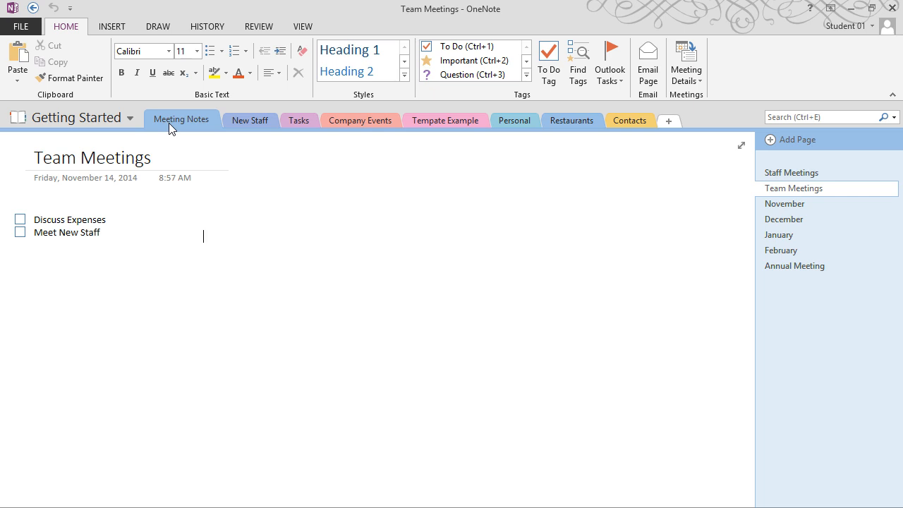
Insert a 5-column by 4-row table on the Team Meetings page
click(99, 28)
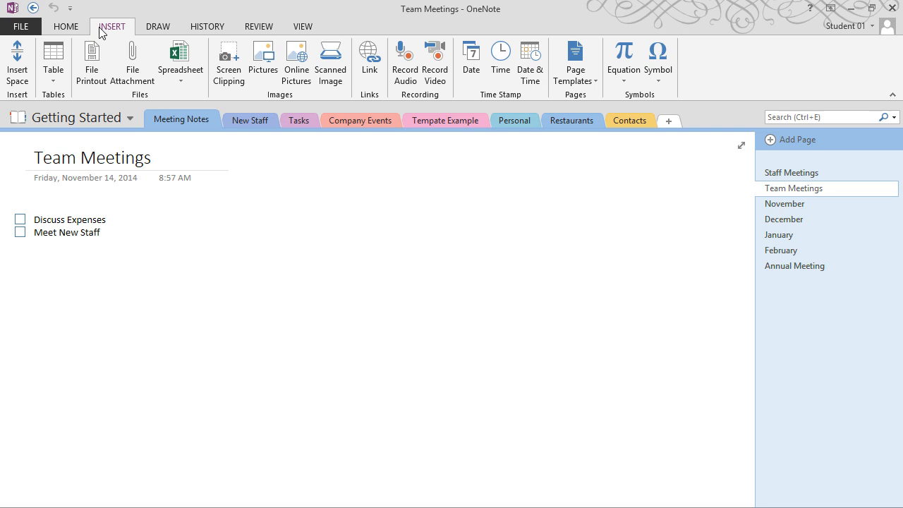
click(60, 78)
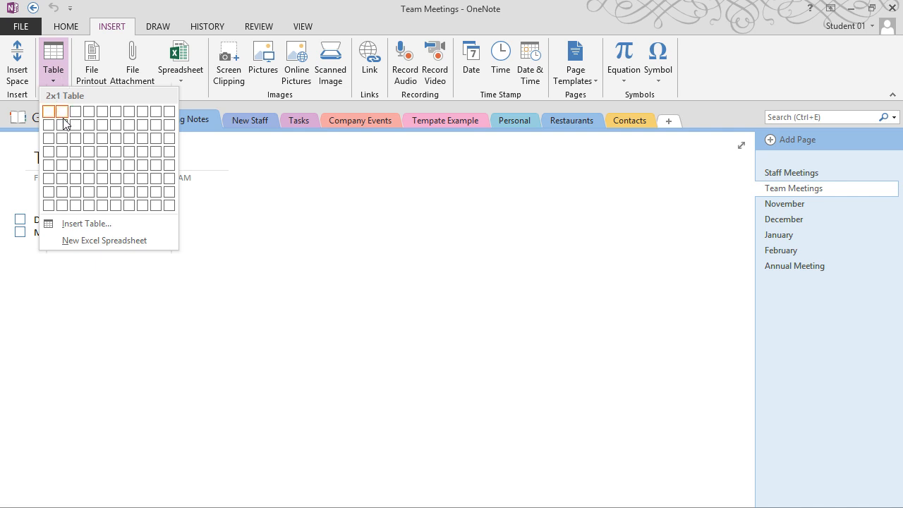
click(102, 152)
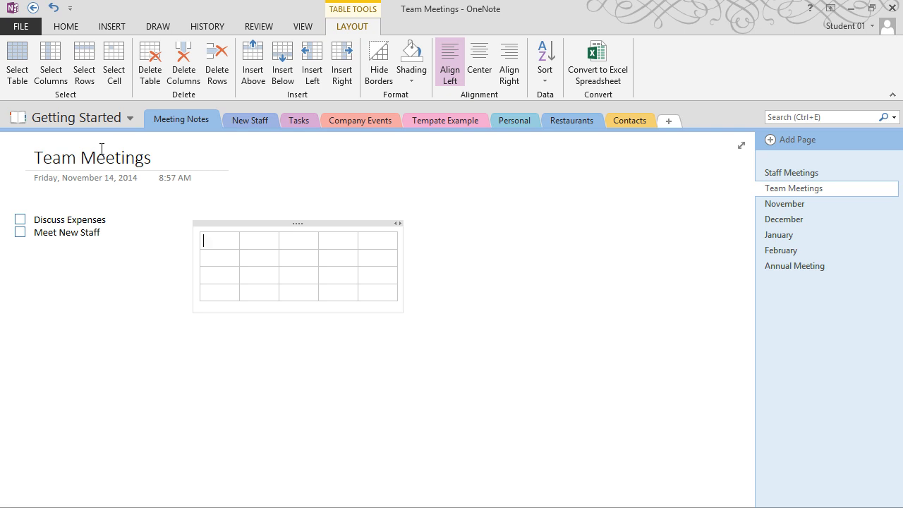
Fill the table's header cells with Monday, Tuesday, Wednesday, Thursday and Friday
text(Monada)
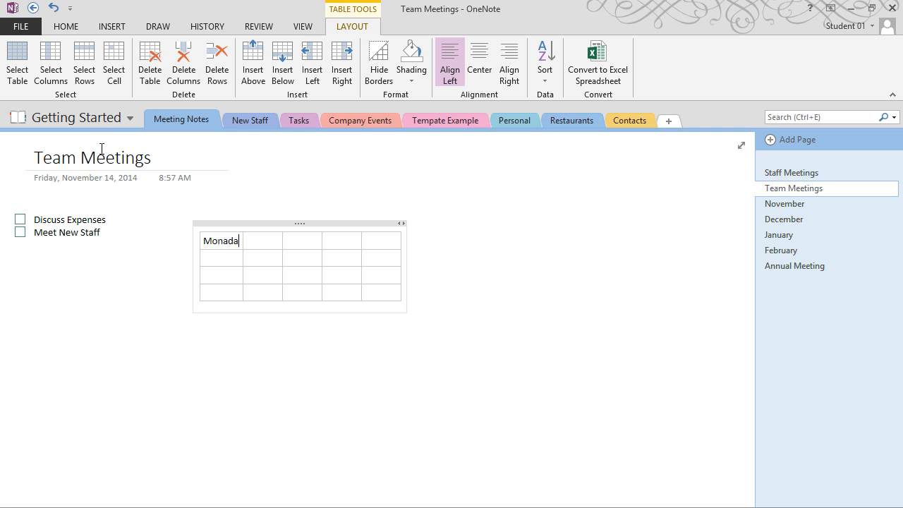
key(BackSpace)
key(BackSpace)
text(day)
key(Tab)
text(T)
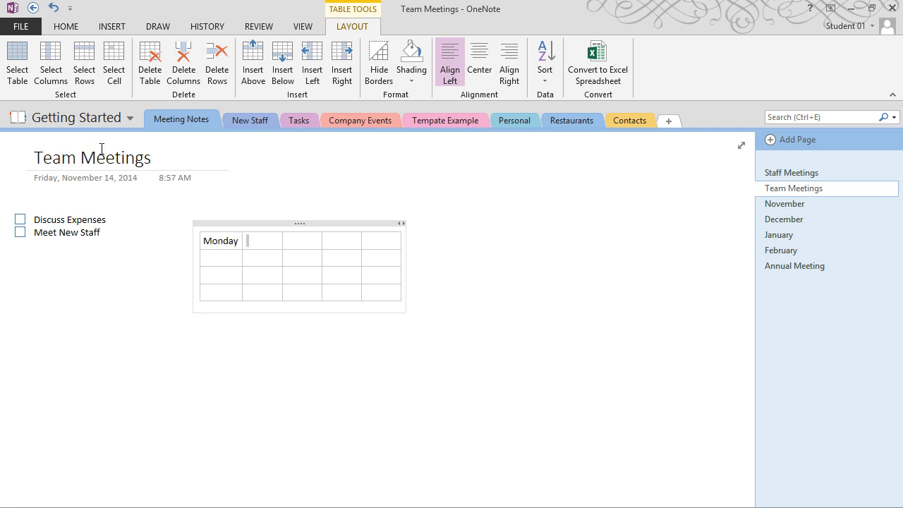
text(uesda)
key(BackSpace)
text(day)
key(Tab)
text(Wed)
key(BackSpace)
key(BackSpace)
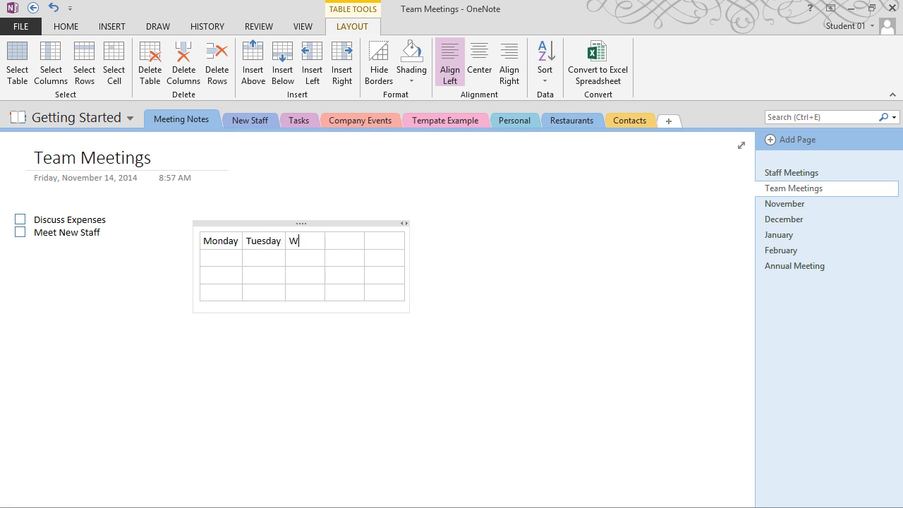
text(ednesday)
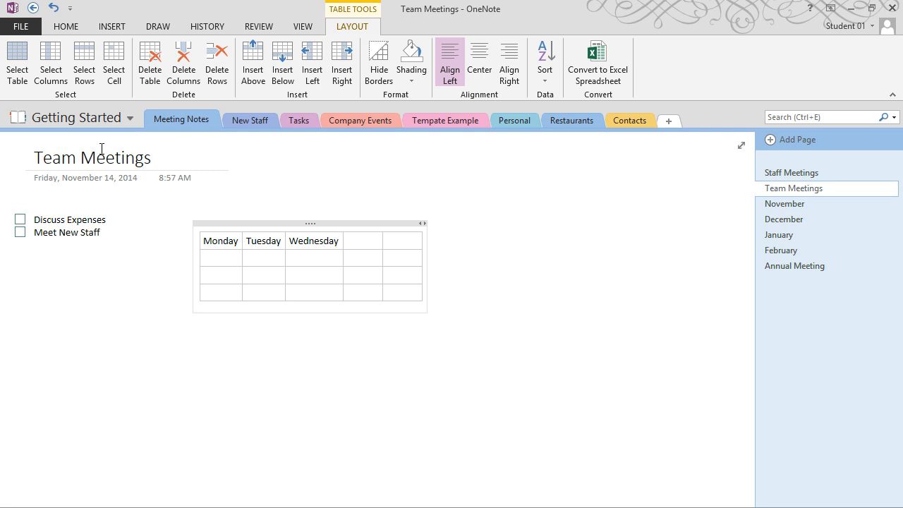
key(Tab)
text(Thursday)
key(Tab)
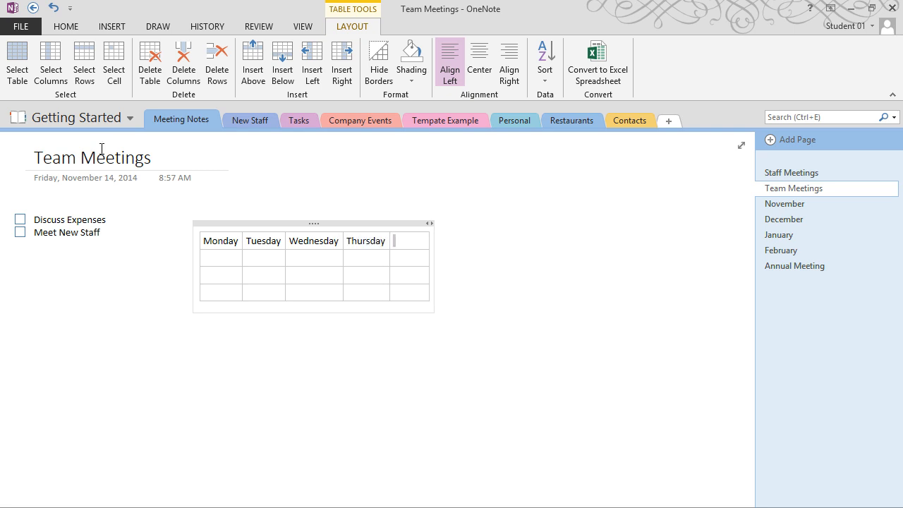
text(Friday)
key(Return)
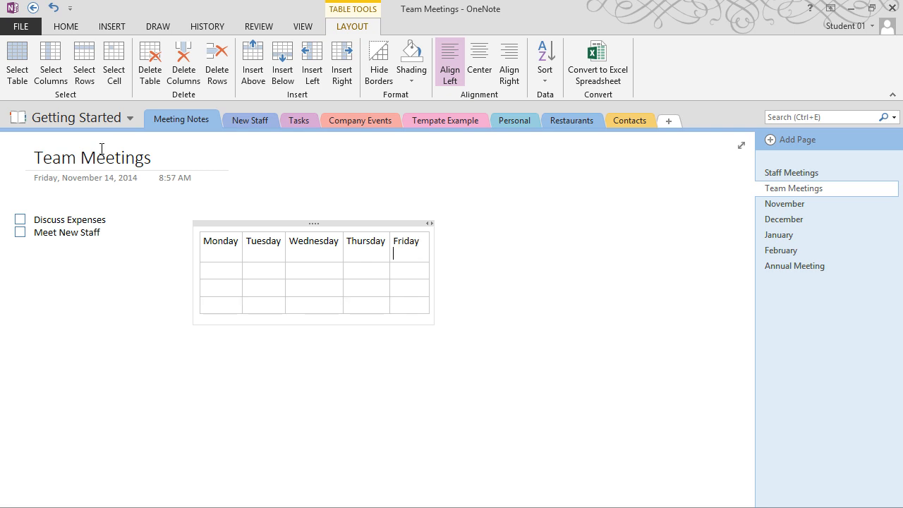
key(BackSpace)
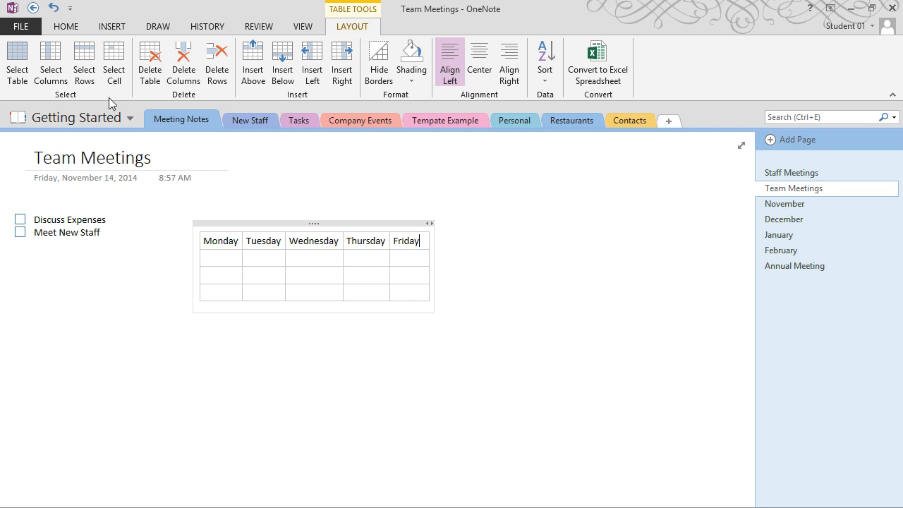
Add one more empty row at the bottom of the table
click(221, 260)
key(Tab)
key(Tab)
key(shift+Tab)
key(shift+Tab)
click(422, 294)
key(Tab)
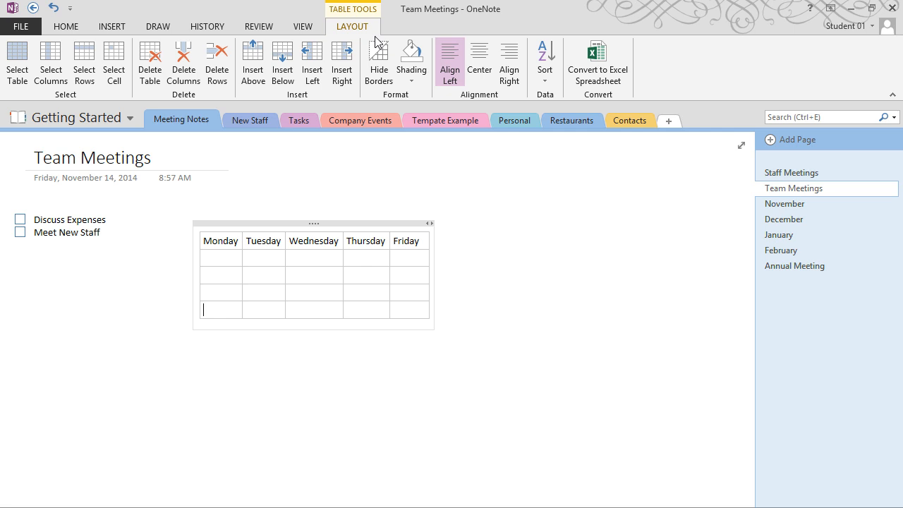
Delete the extra bottom row, then delete the entire Monday–Friday table
click(215, 84)
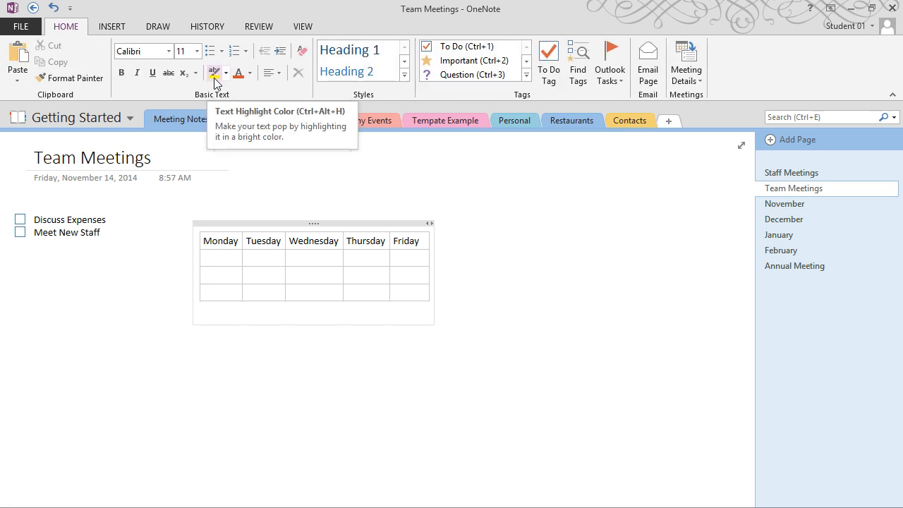
click(223, 254)
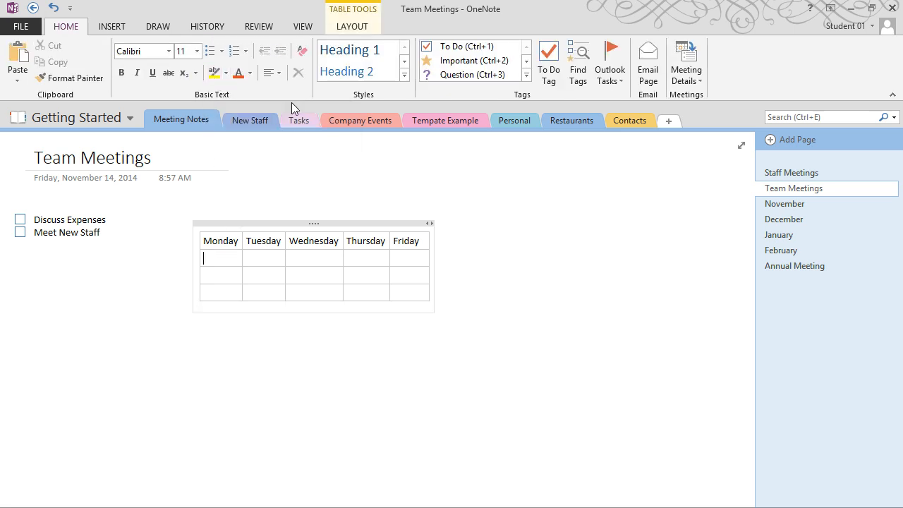
click(360, 28)
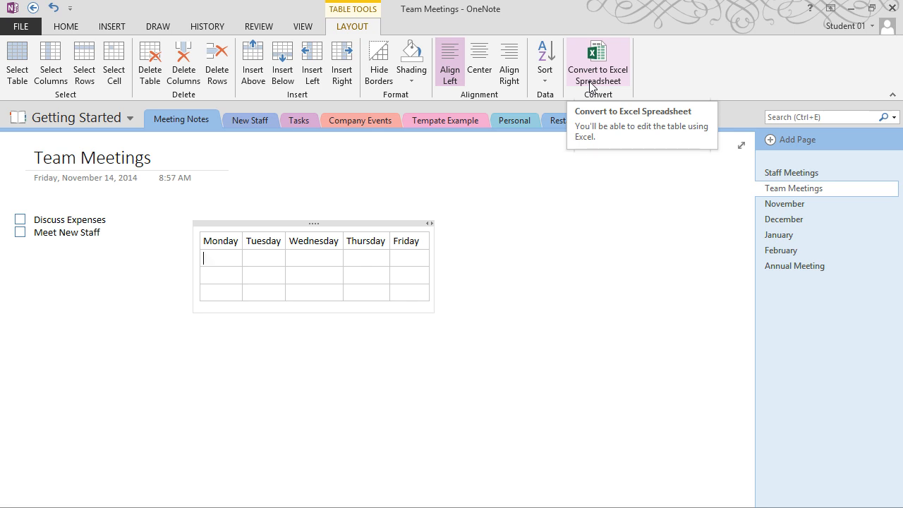
click(277, 224)
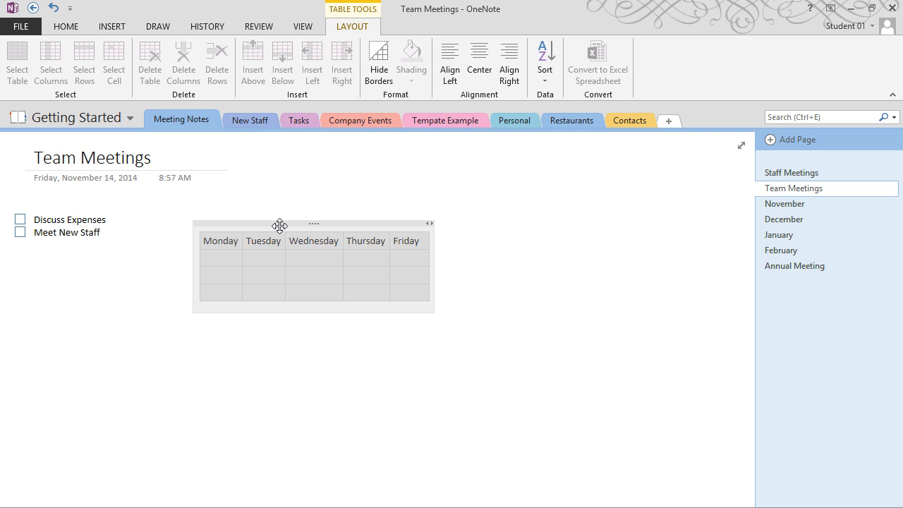
key(Delete)
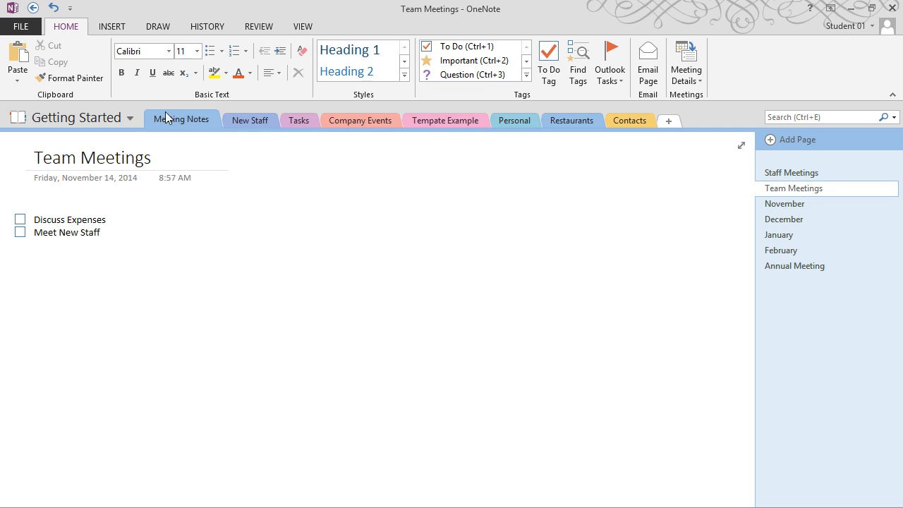
Pick Monthly Expenses.xlsx from the Desktop's OneNote documents folder to insert
click(116, 28)
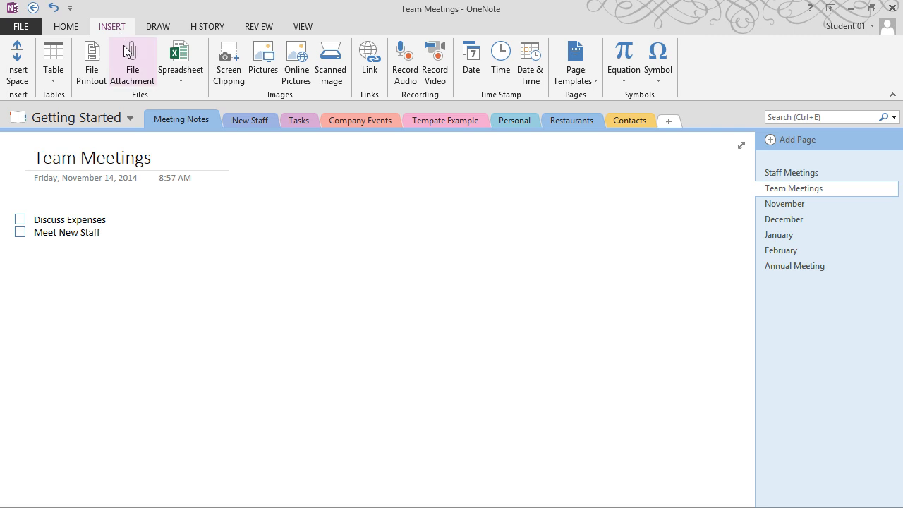
click(137, 67)
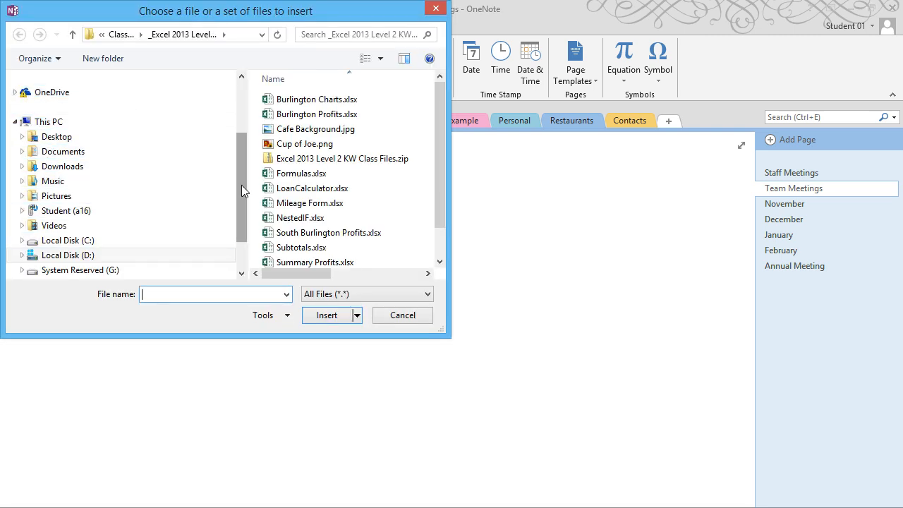
drag(242, 181, 232, 111)
click(86, 128)
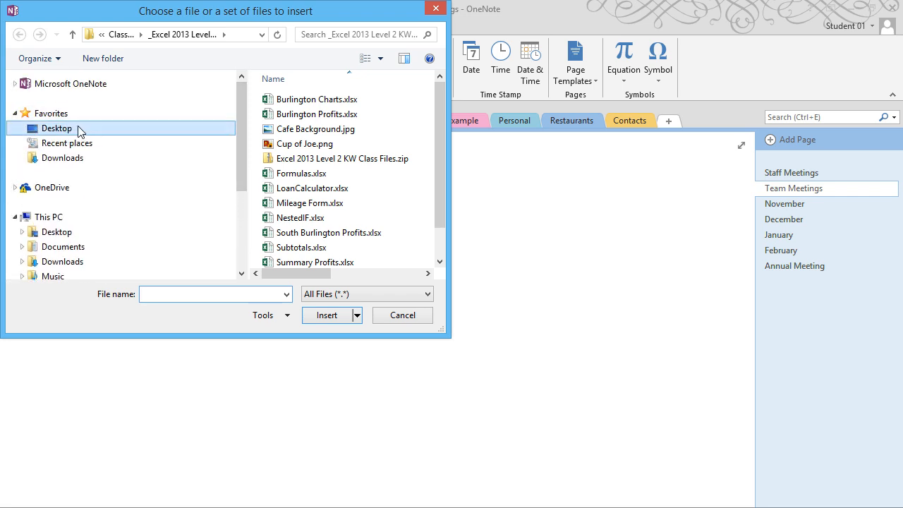
scroll(438, 256, down, 2)
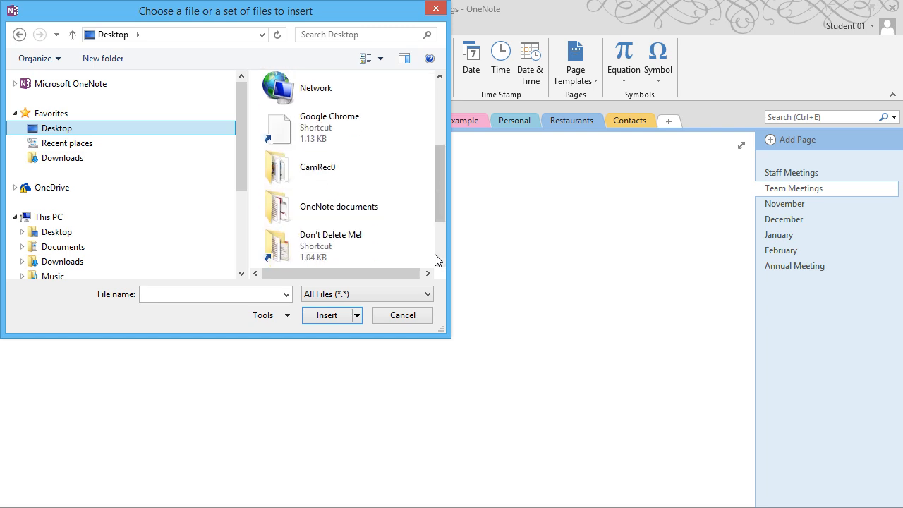
click(348, 206)
double_click(348, 206)
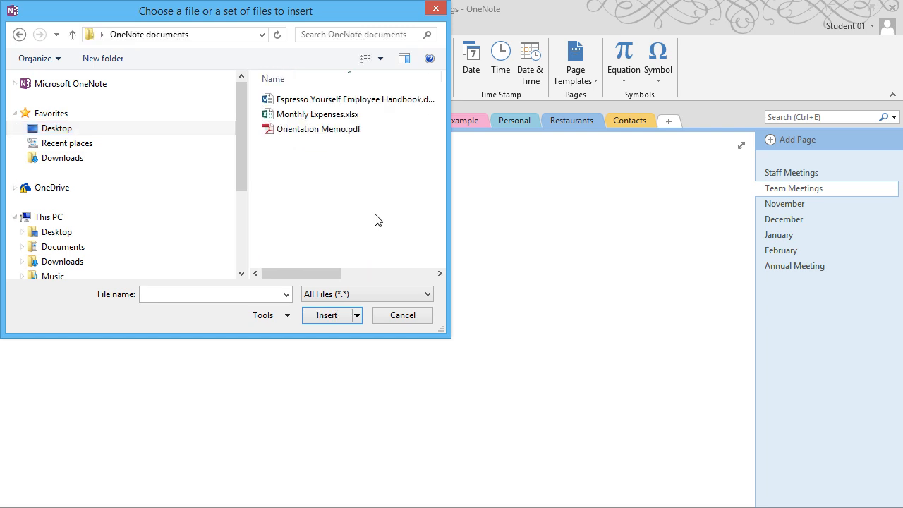
click(355, 132)
click(320, 118)
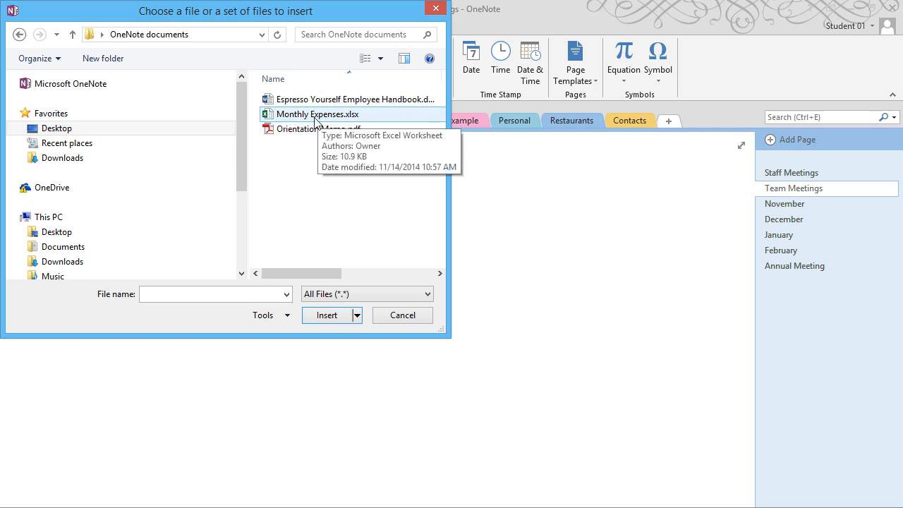
click(315, 118)
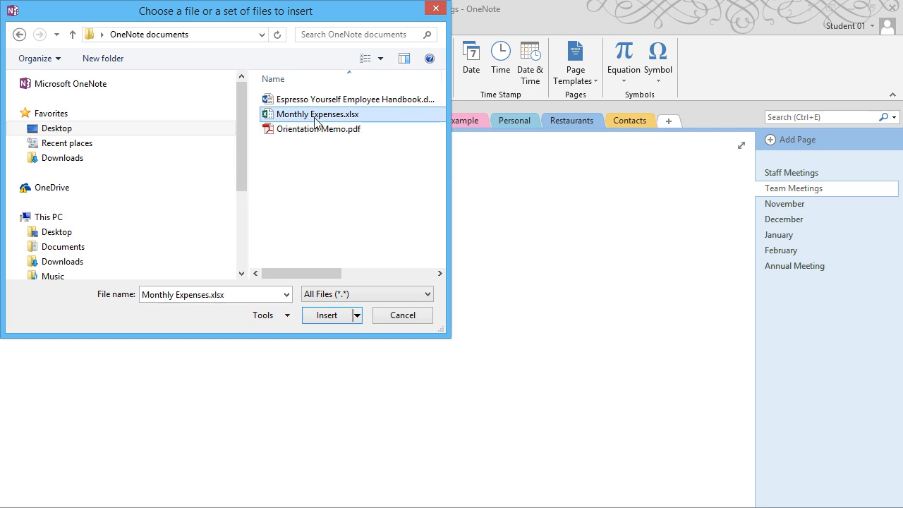
click(332, 316)
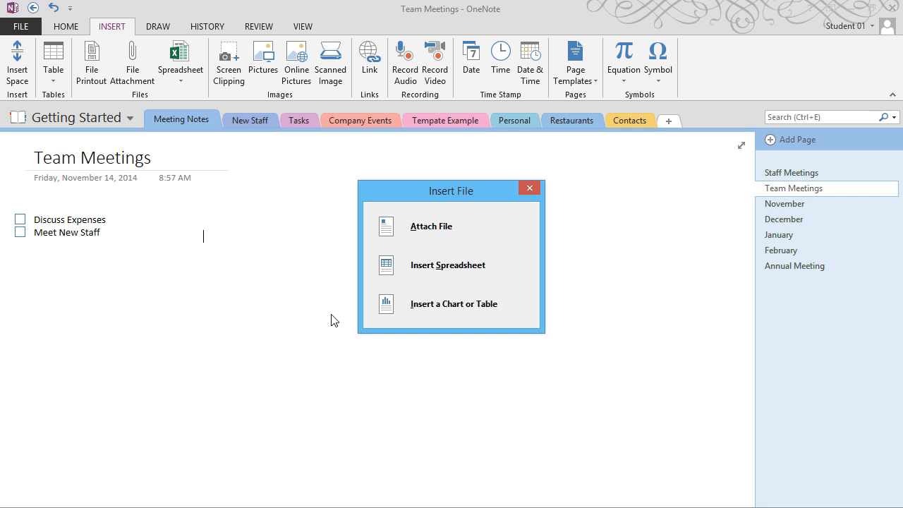
Embed Monthly Expenses as a spreadsheet, reposition it, check Discuss Expenses, then go to New Staff
click(407, 270)
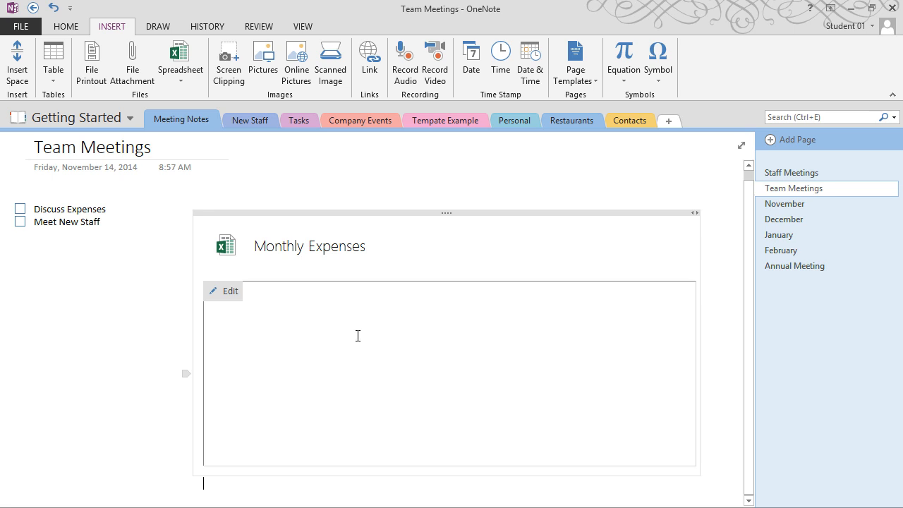
drag(348, 215, 408, 197)
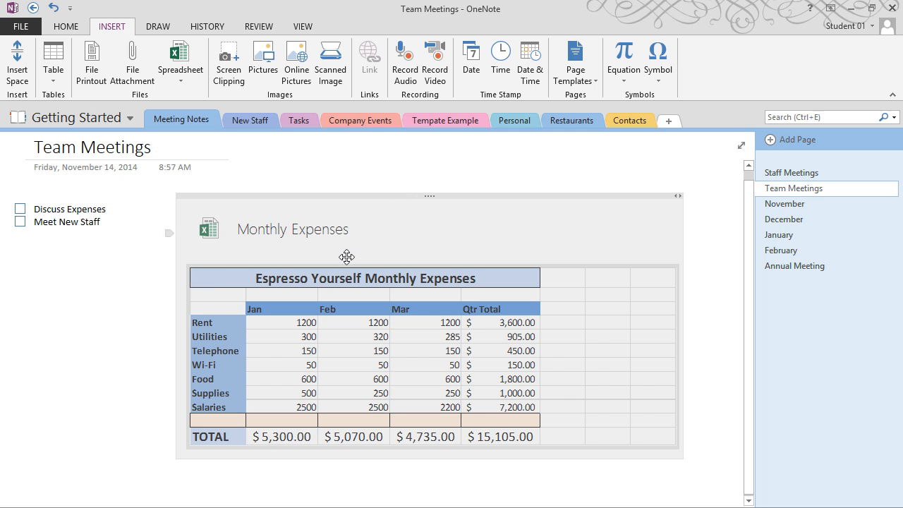
click(276, 322)
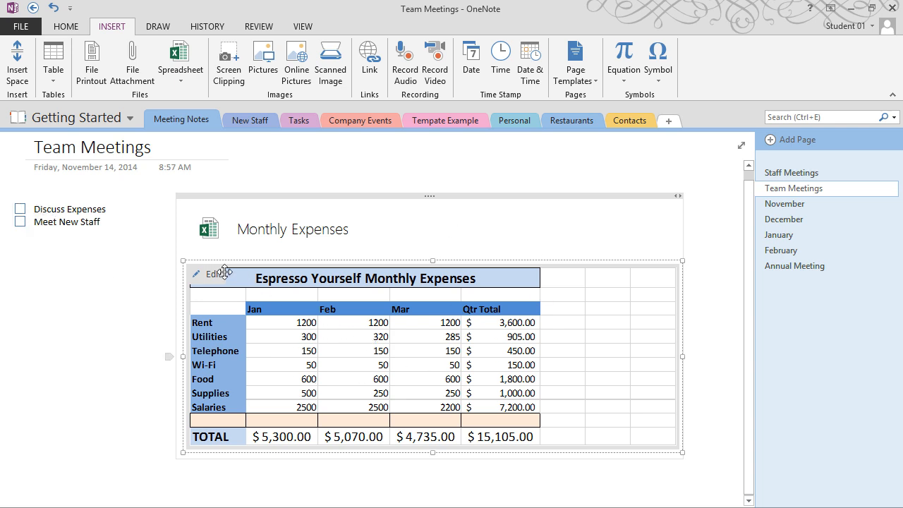
click(21, 211)
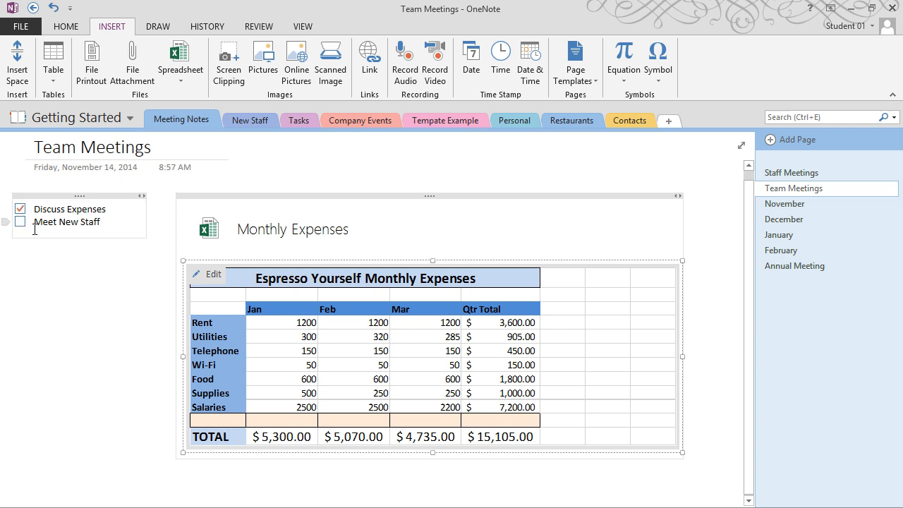
click(253, 122)
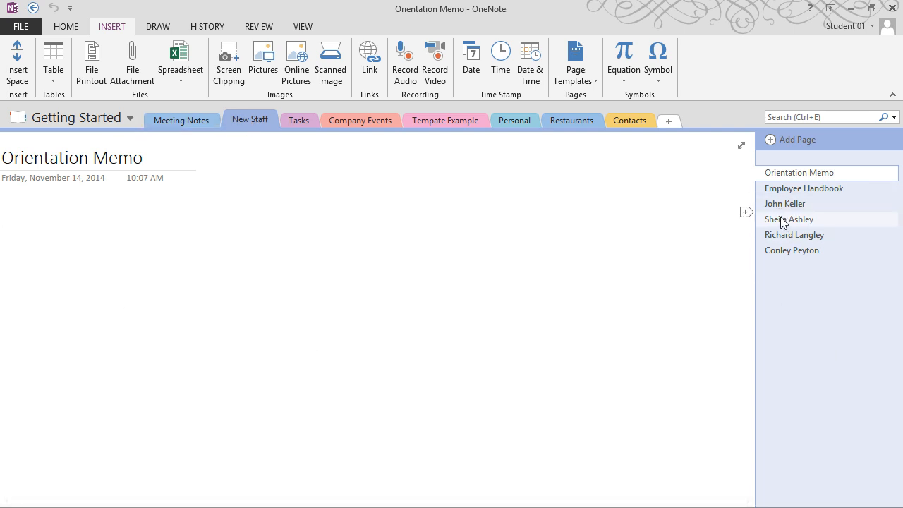
Return to Meeting Notes and view the Spreadsheet insert options without inserting anything
click(189, 123)
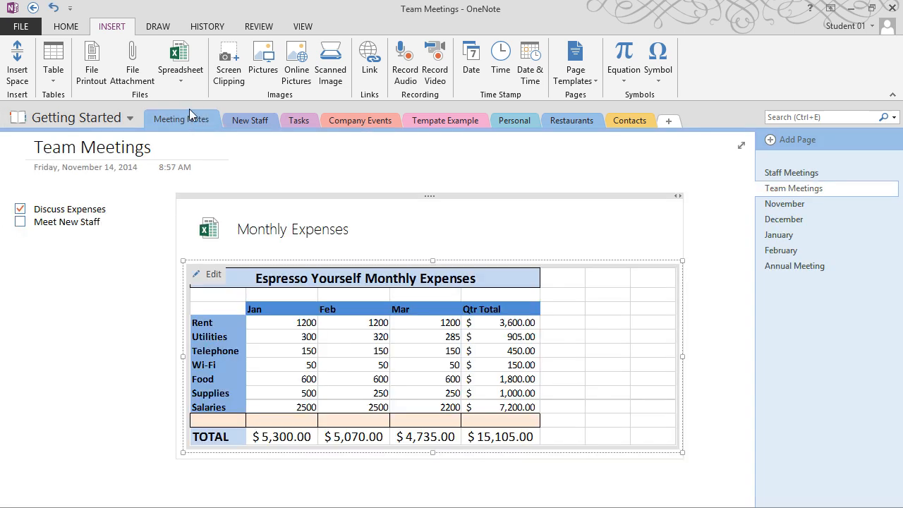
click(186, 79)
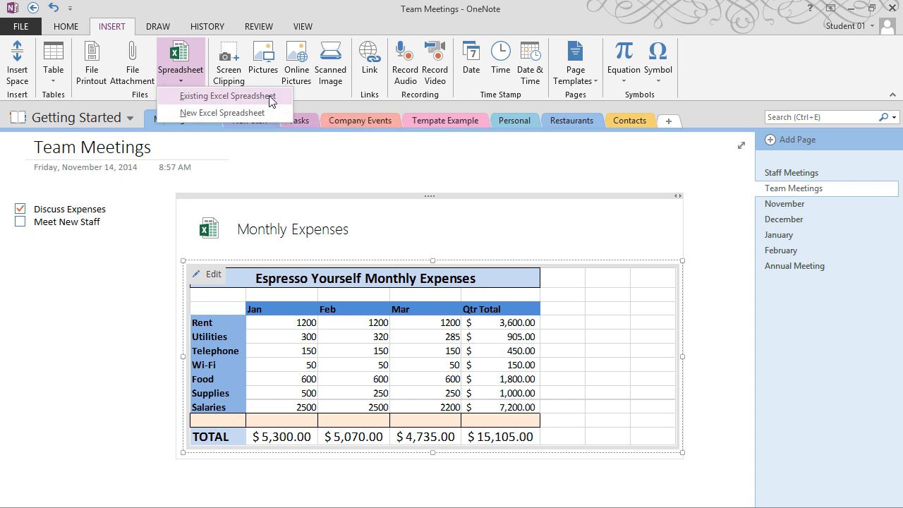
click(238, 113)
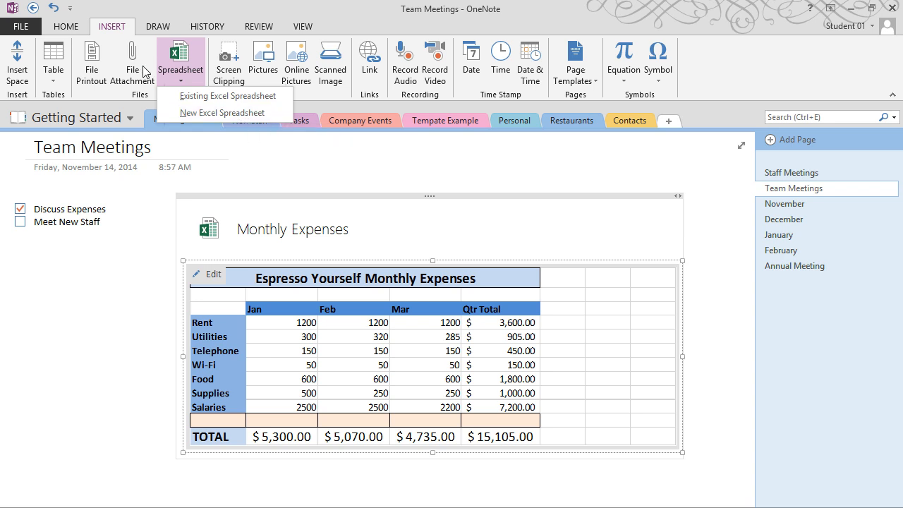
click(293, 179)
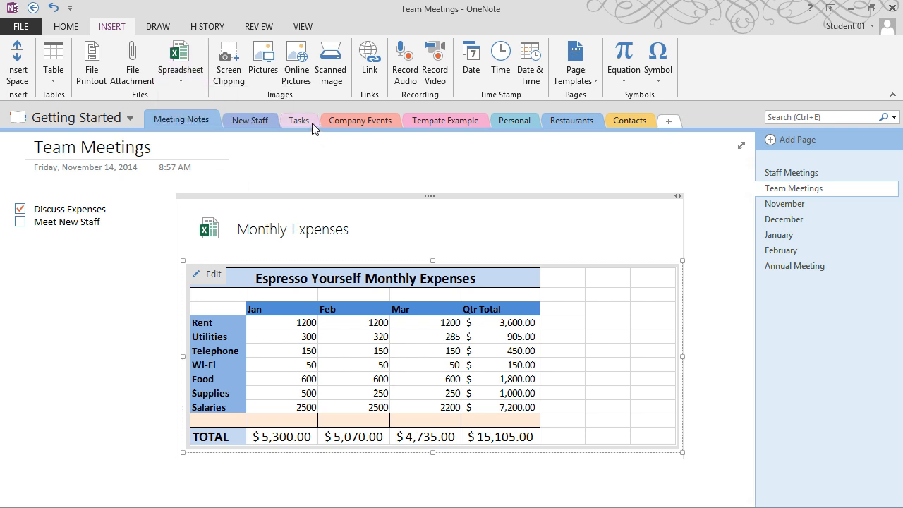
Click through Employee Handbook and each new staff member's page, ending on Orientation Memo
click(259, 121)
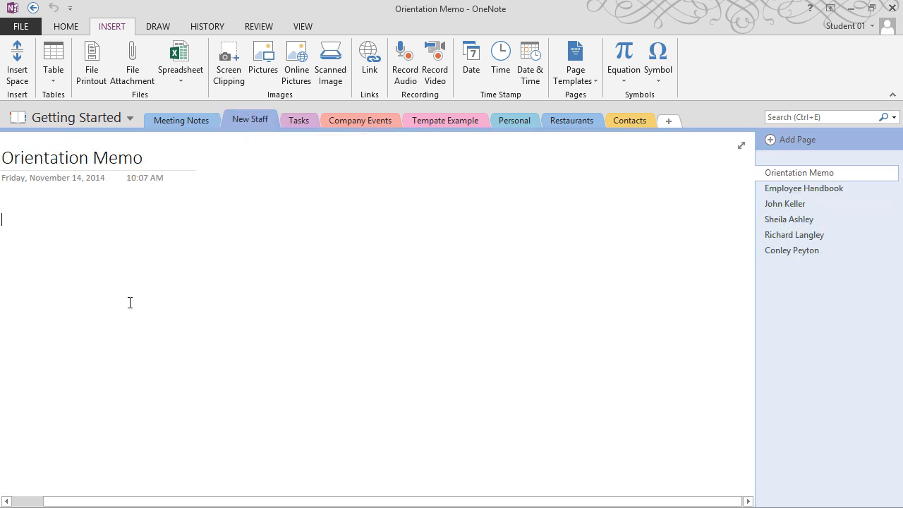
click(833, 193)
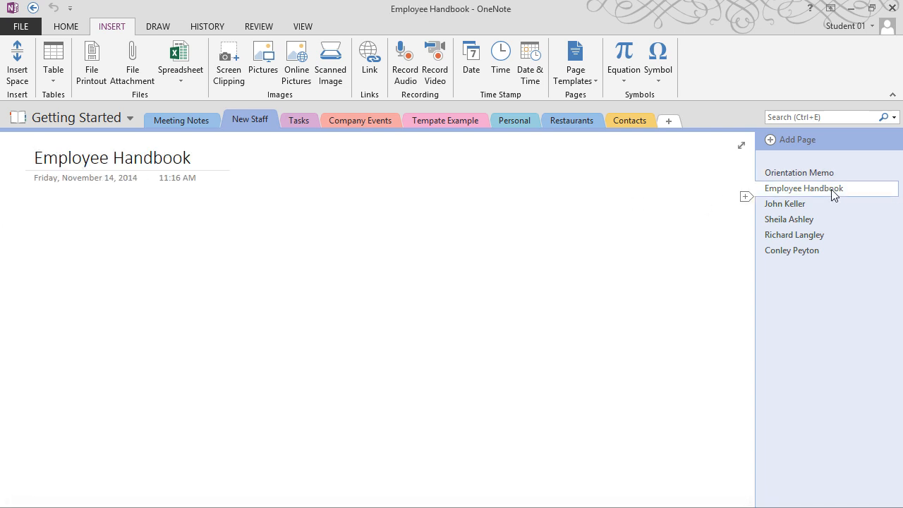
click(789, 205)
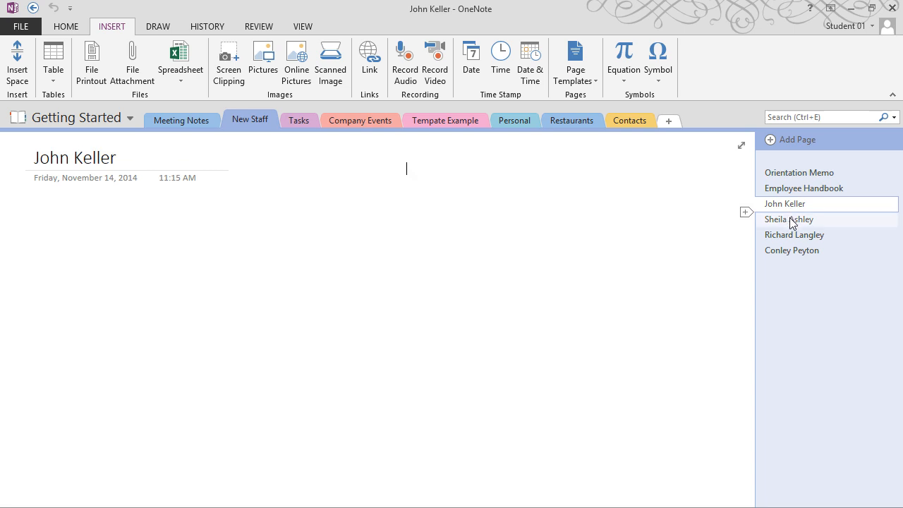
click(789, 220)
click(793, 234)
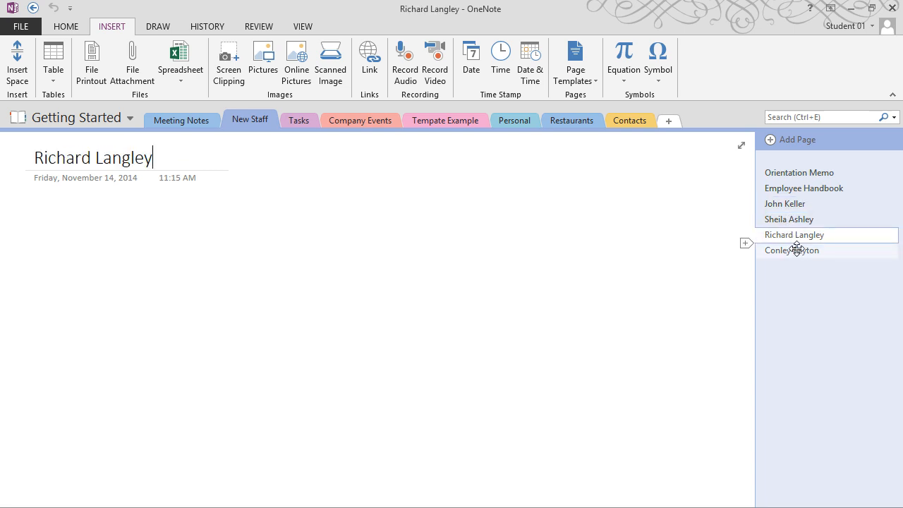
click(796, 250)
click(802, 220)
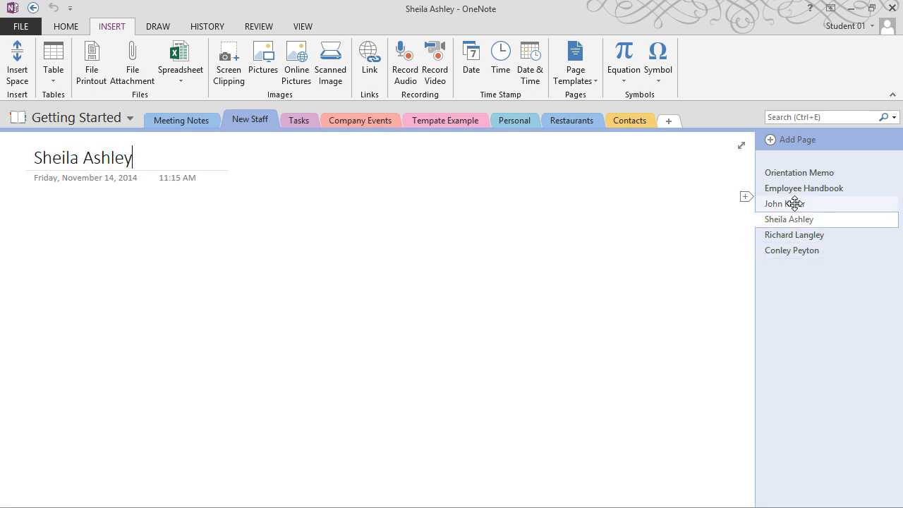
click(794, 204)
click(796, 188)
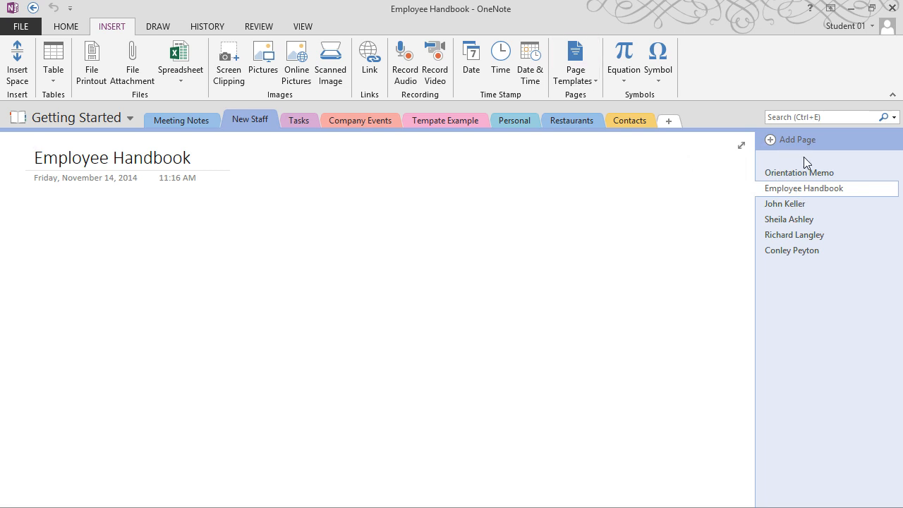
click(800, 173)
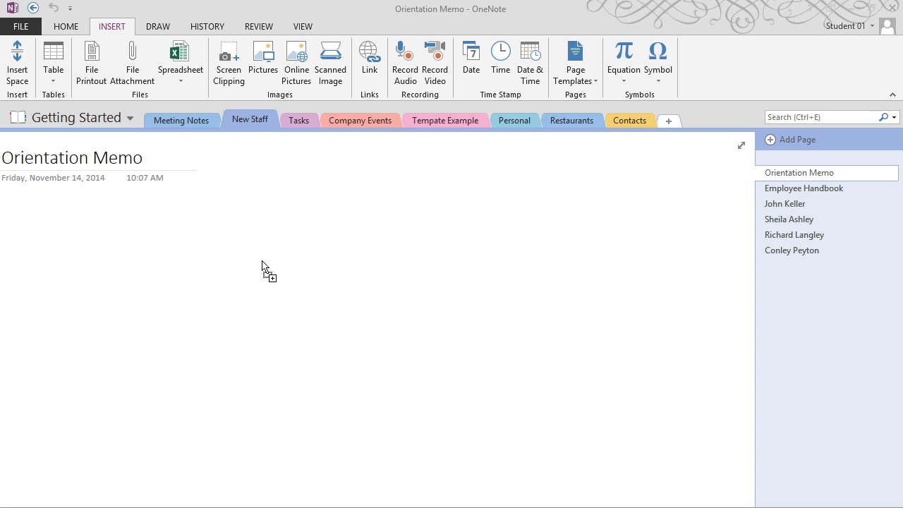
Drop Orientation Memo.pdf onto the page as a printout and scroll through it
drag(262, 261, 262, 264)
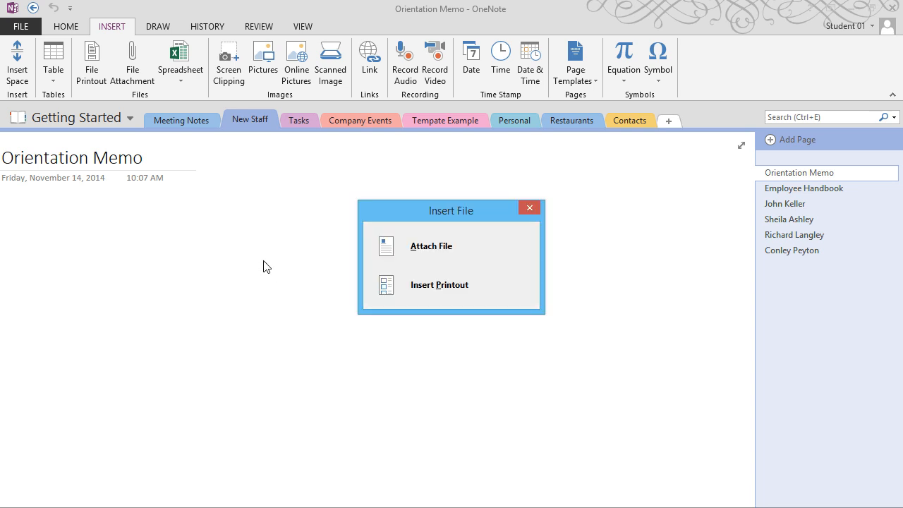
click(441, 286)
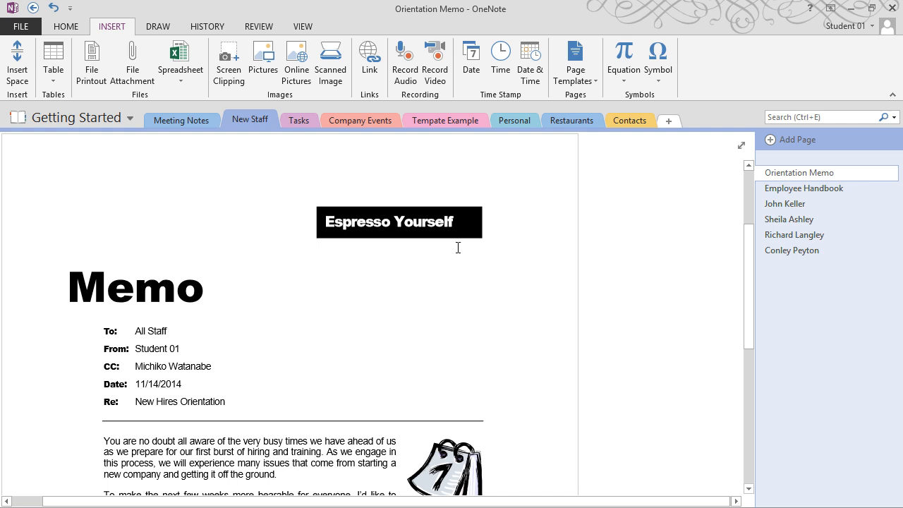
scroll(181, 369, down, 4)
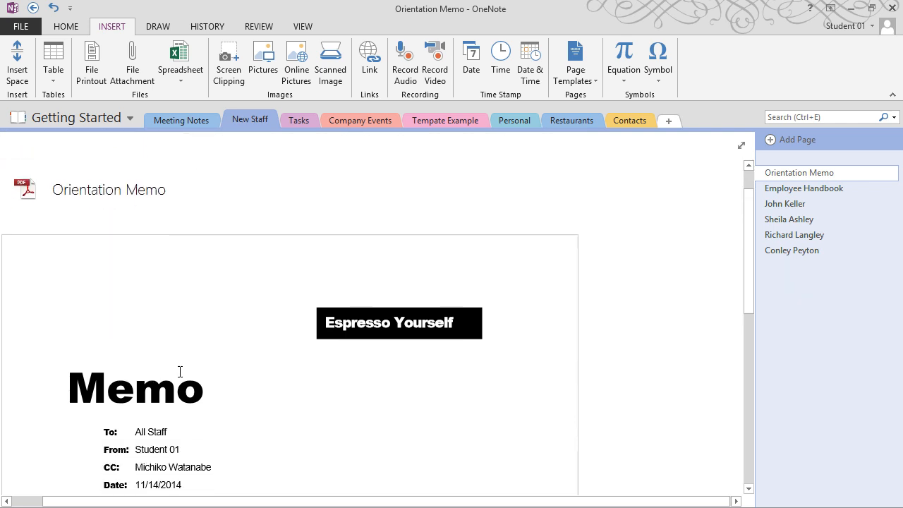
scroll(195, 342, down, 4)
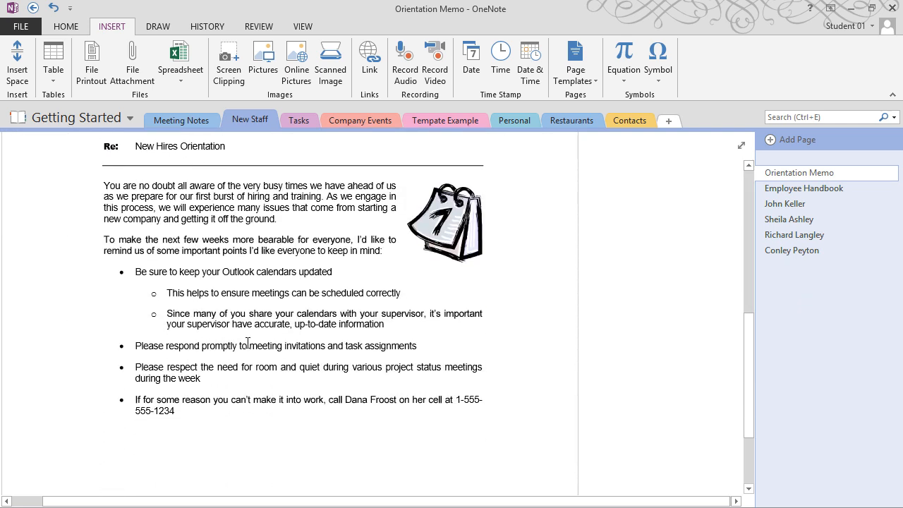
scroll(367, 324, up, 6)
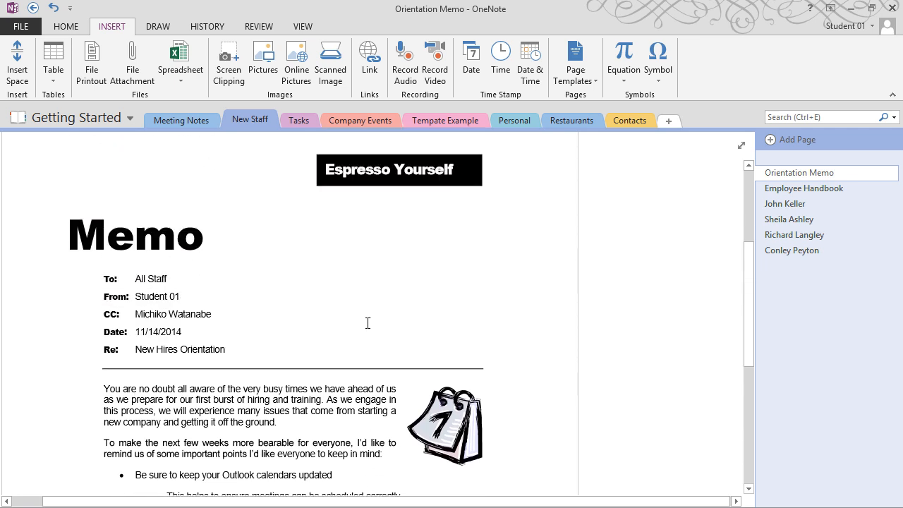
scroll(369, 323, up, 1)
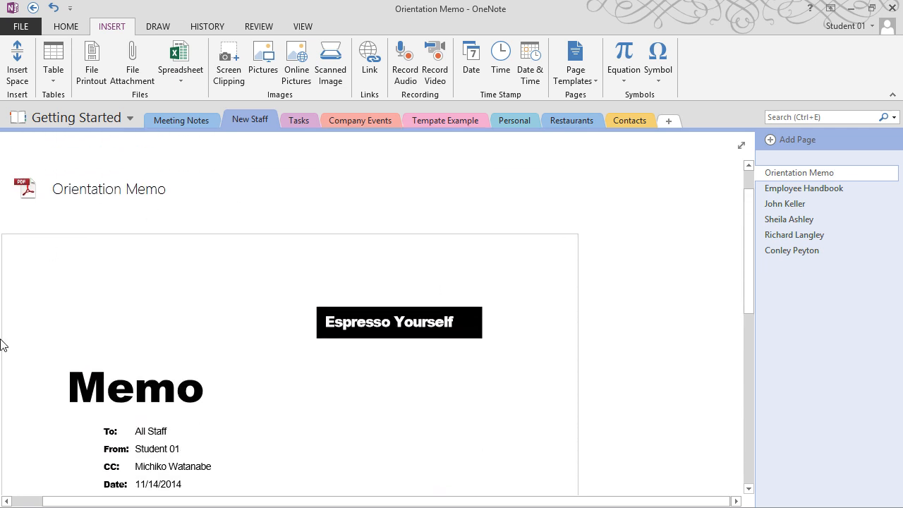
click(256, 124)
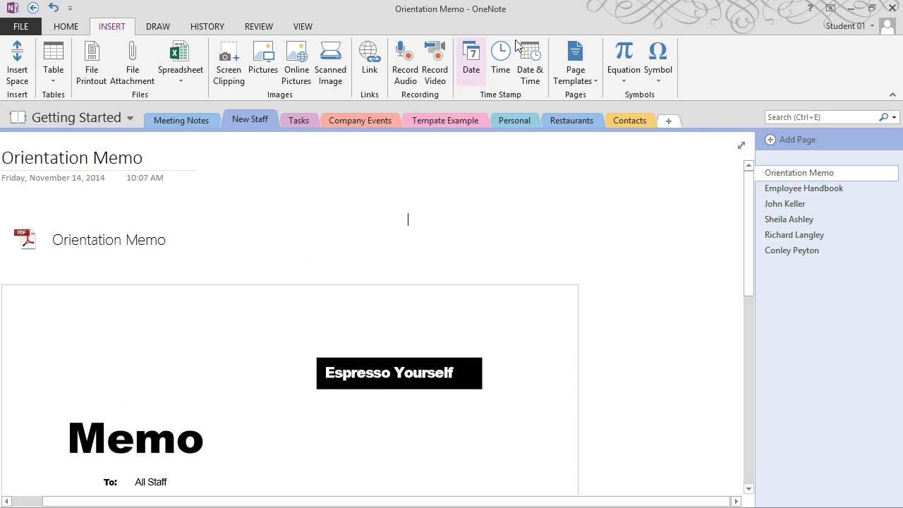
Add Date, Time and Date & Time stamps to Orientation Memo, then open Employee Handbook
click(472, 63)
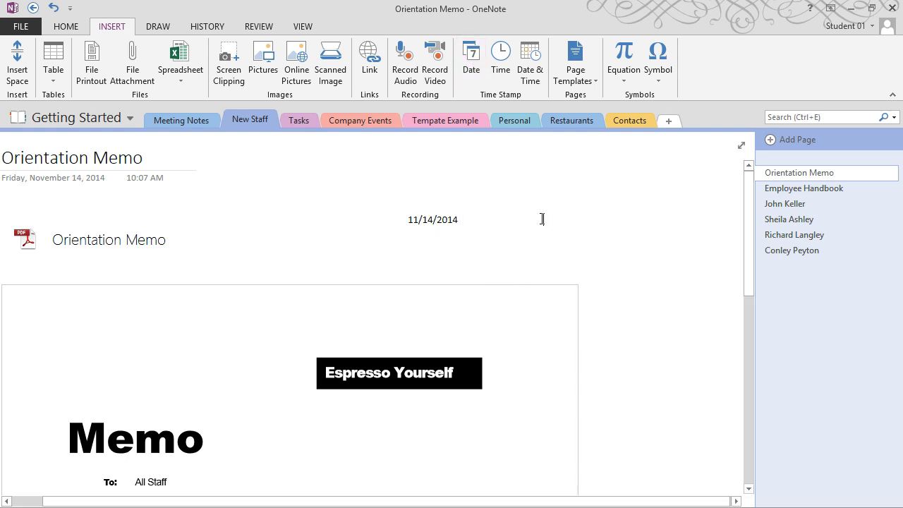
click(501, 60)
click(477, 254)
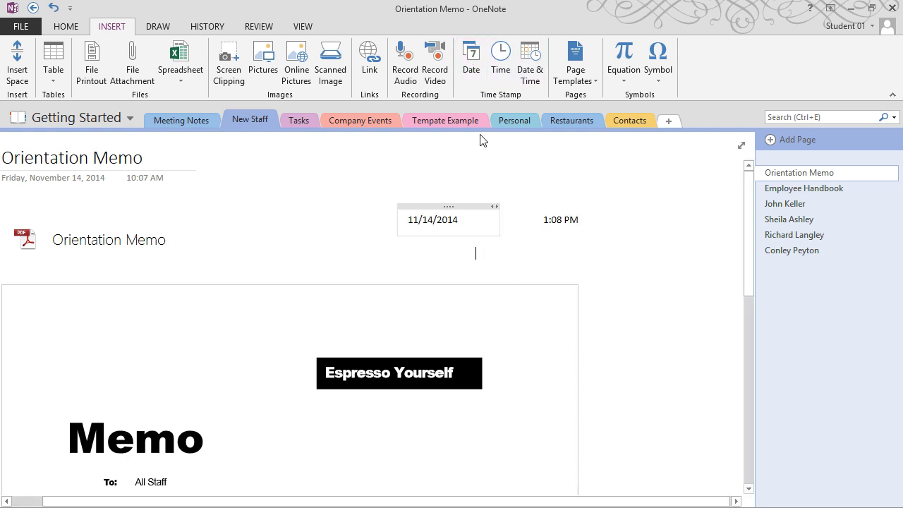
click(530, 63)
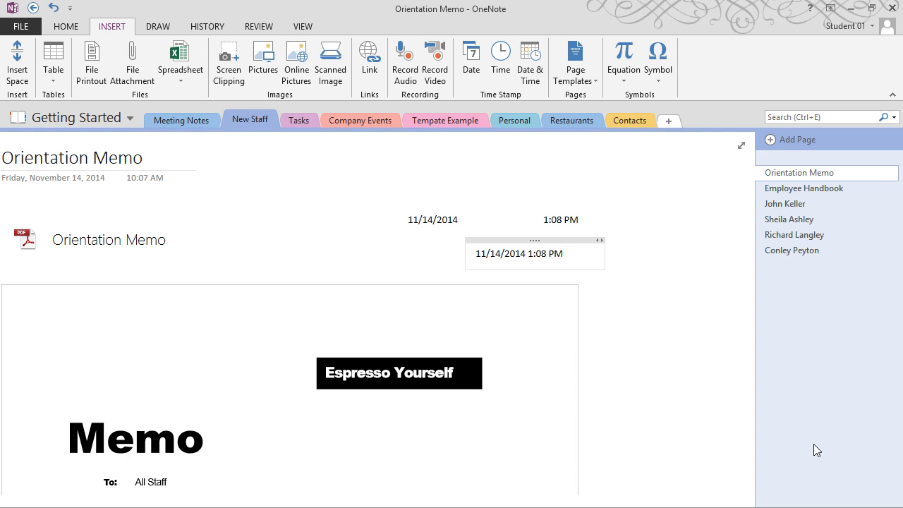
click(819, 188)
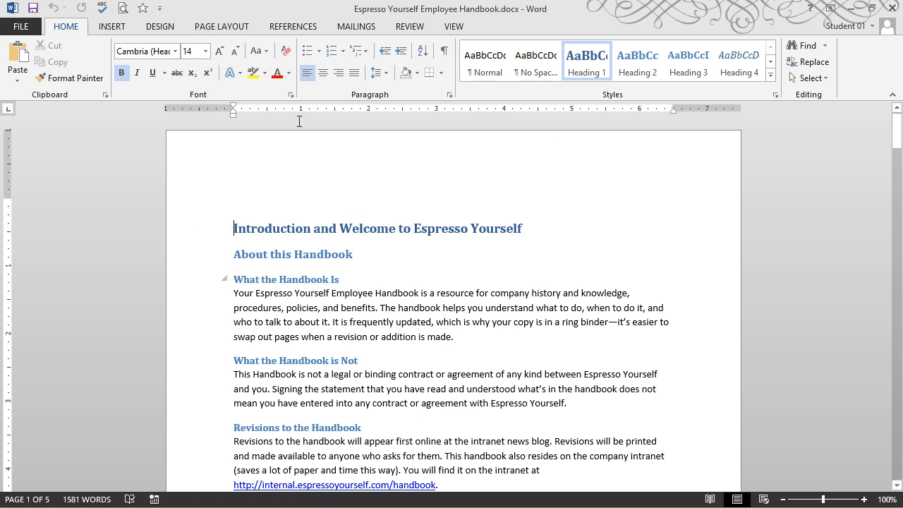
Open Print for the handbook and keep Send To OneNote 2013 as the printer
click(14, 28)
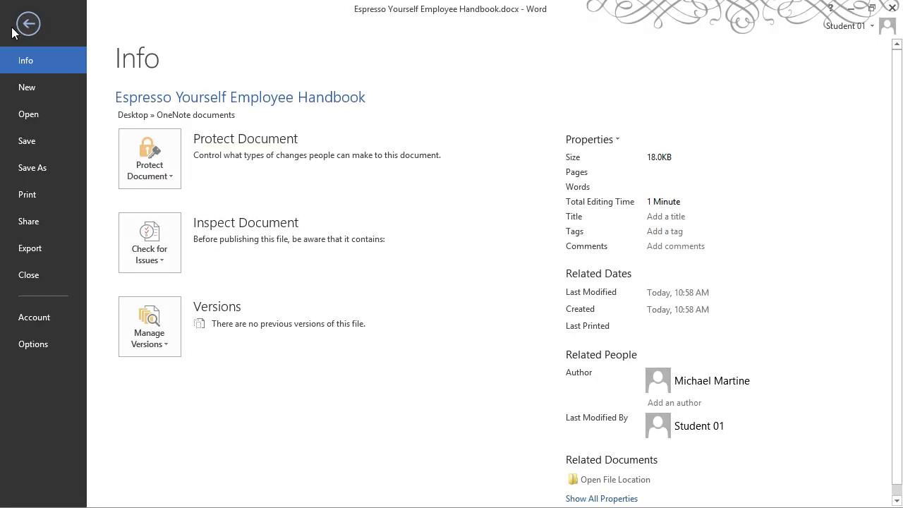
click(30, 192)
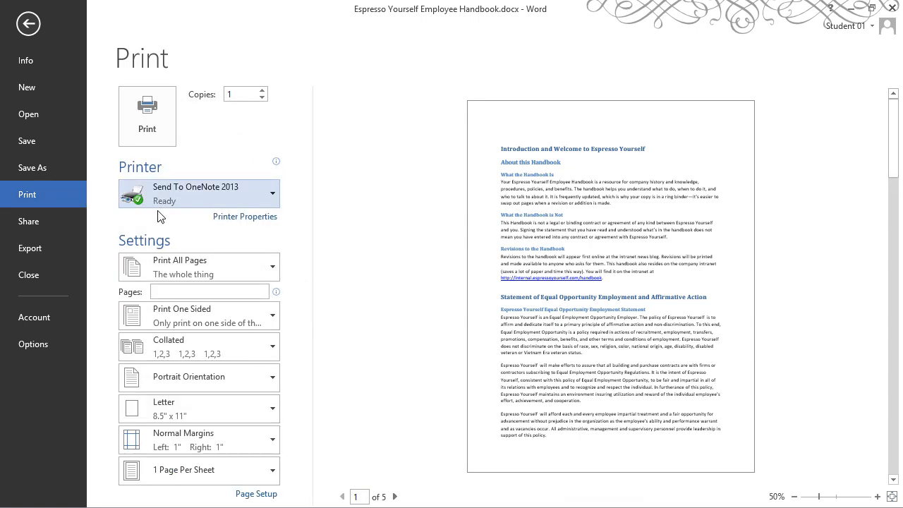
click(269, 198)
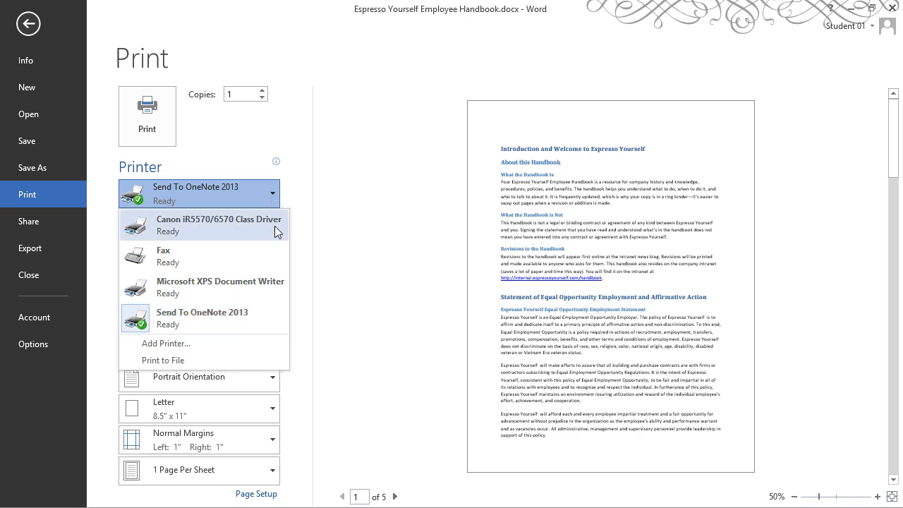
click(273, 194)
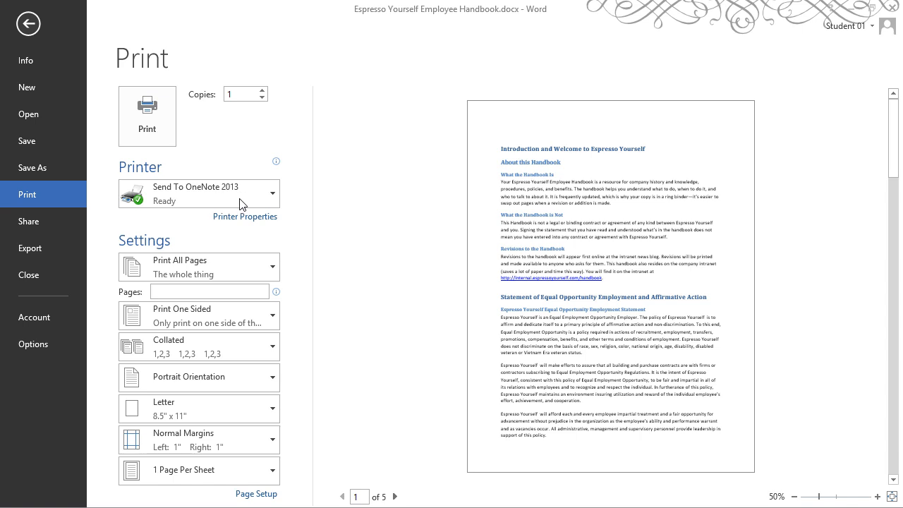
Page through the print preview to page 4 and back to page 1, then print
click(395, 497)
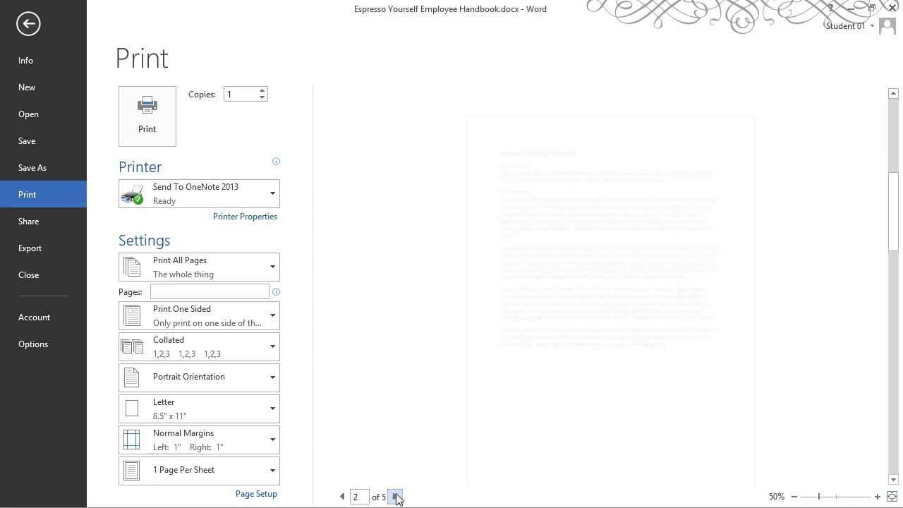
click(395, 497)
click(395, 497)
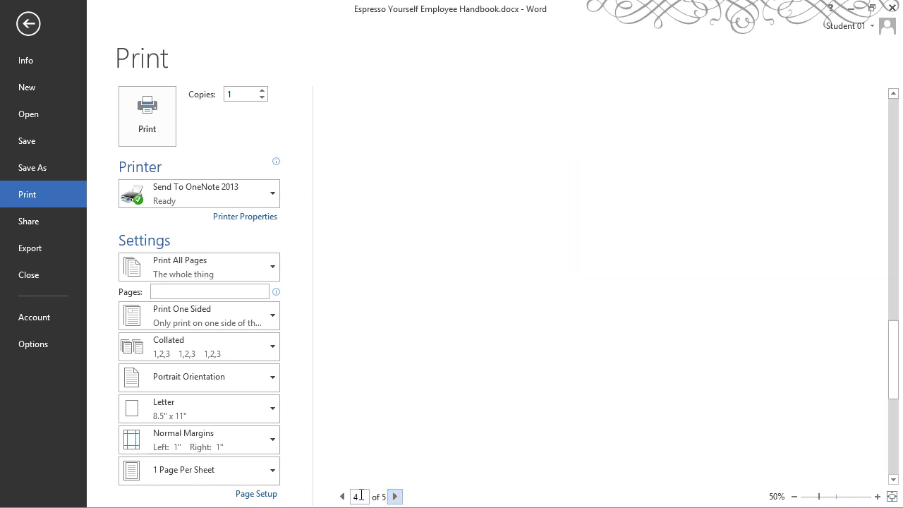
click(342, 497)
click(342, 497)
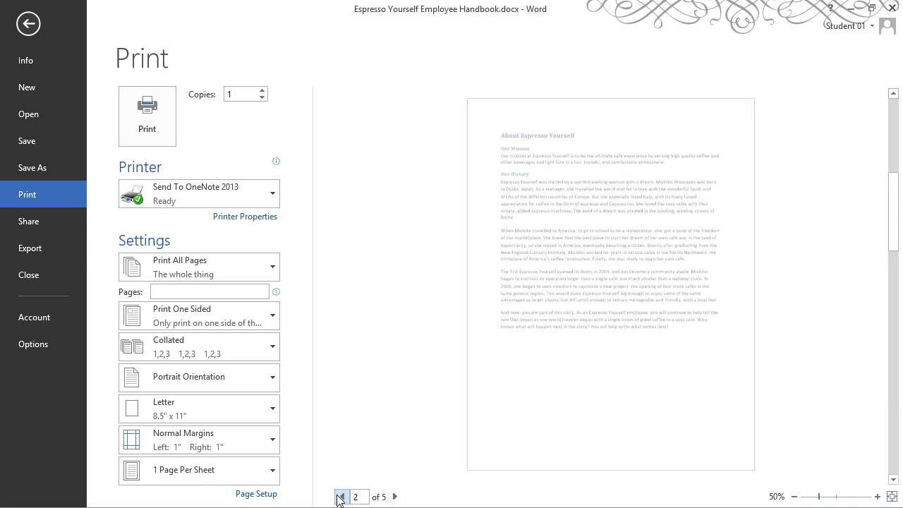
click(341, 497)
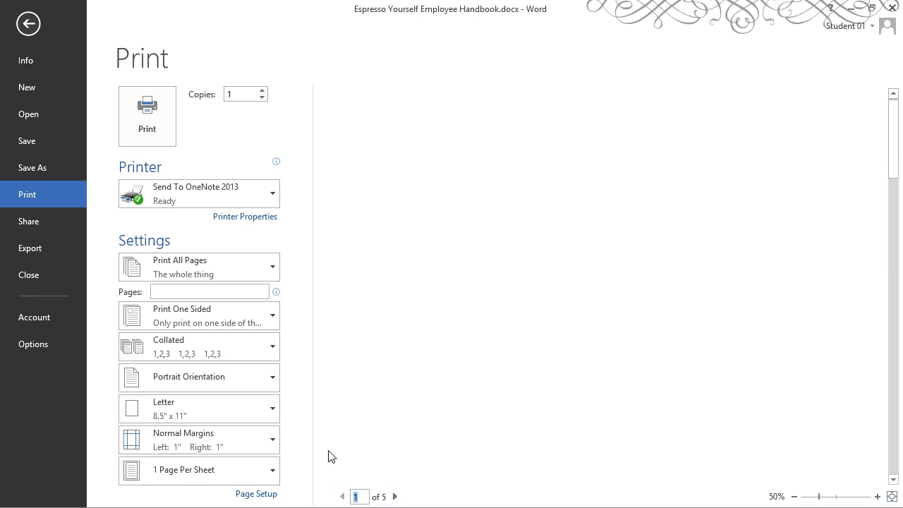
click(161, 121)
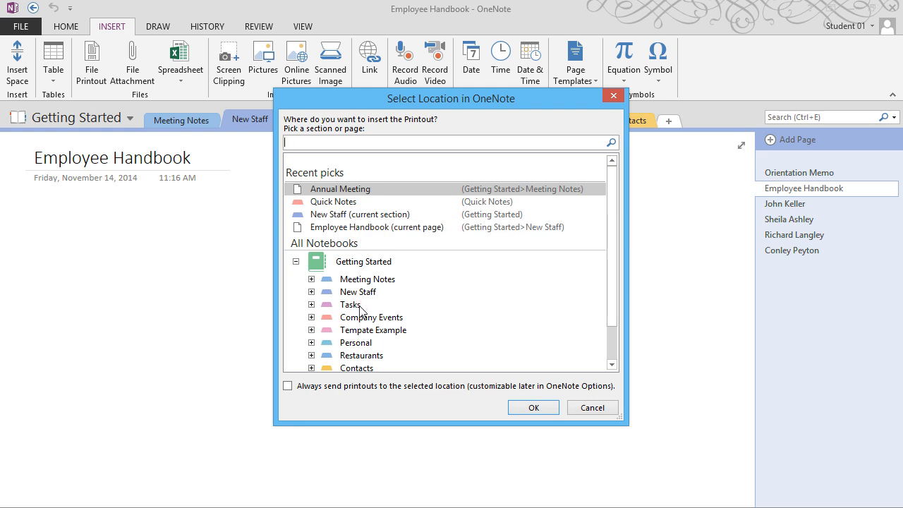
Choose Employee Handbook (current page) as the location, browsing Company Events and Tasks, and confirm with OK
click(367, 234)
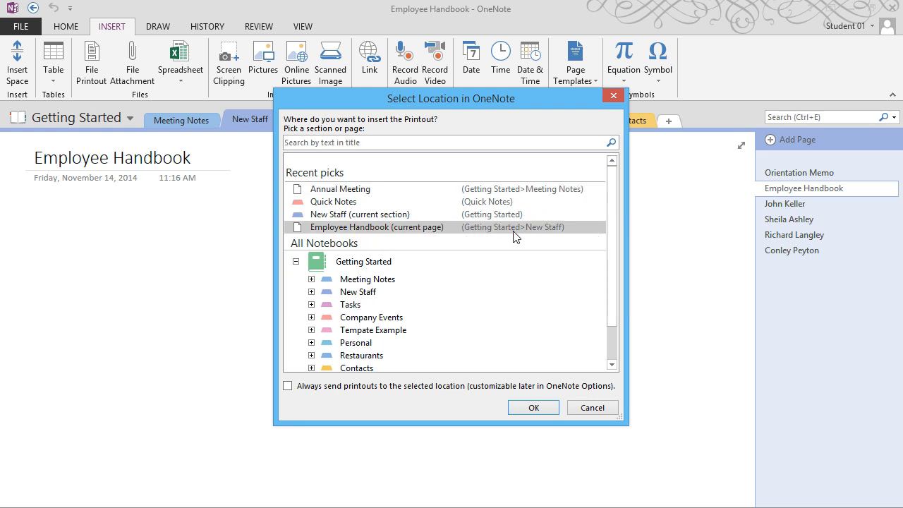
click(312, 318)
click(312, 304)
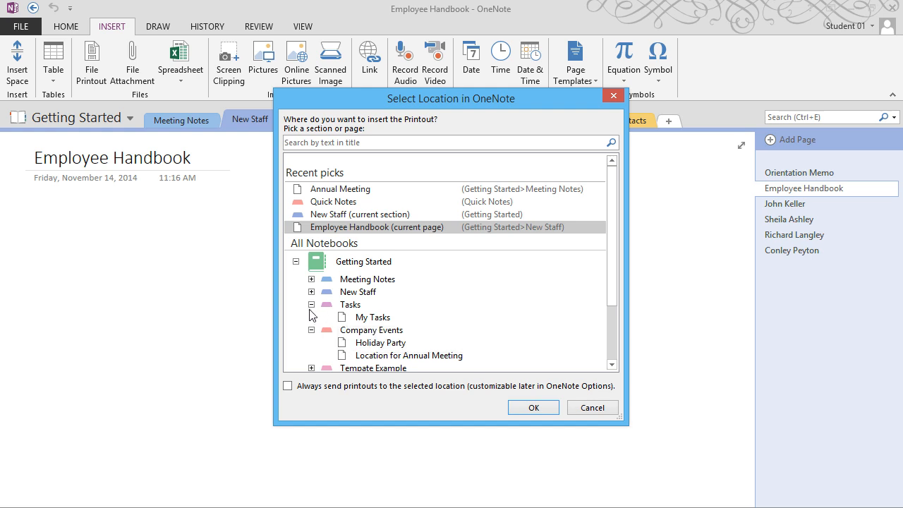
click(311, 305)
click(311, 318)
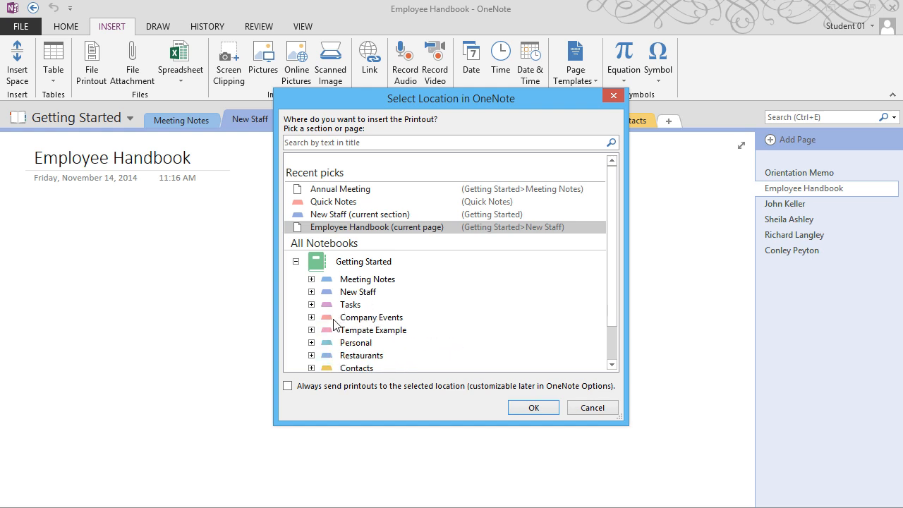
mouse_move(615, 317)
mouse_down()
mouse_move(615, 352)
mouse_move(610, 315)
mouse_up()
click(535, 408)
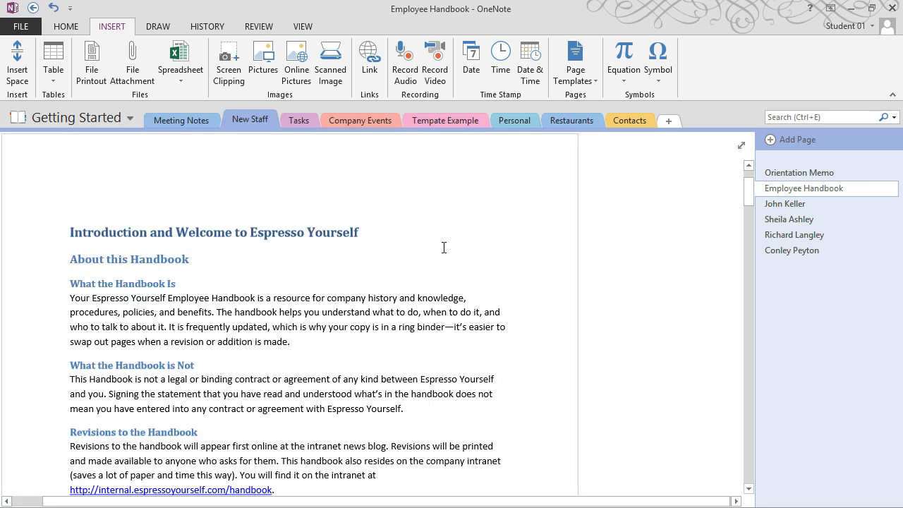
Browse Orientation Memo, Employee Handbook and each staff page in New Staff, ending on Orientation Memo
click(814, 176)
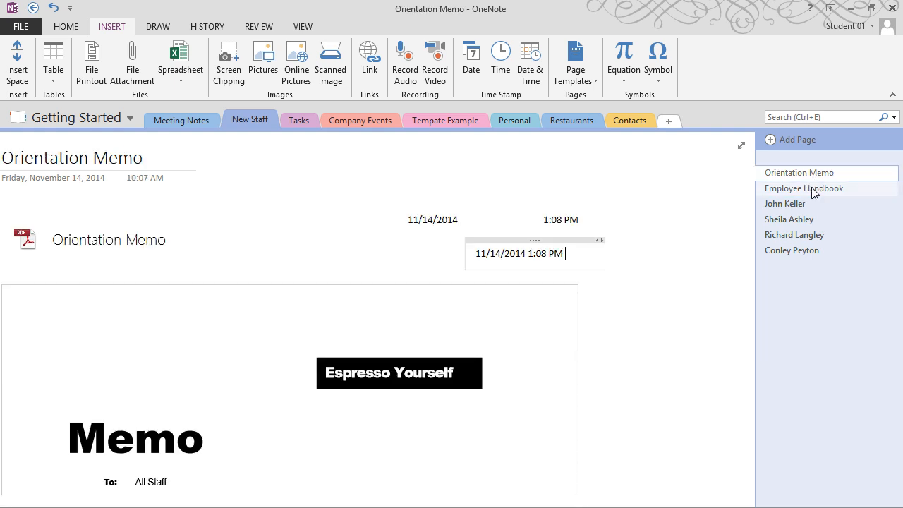
click(812, 189)
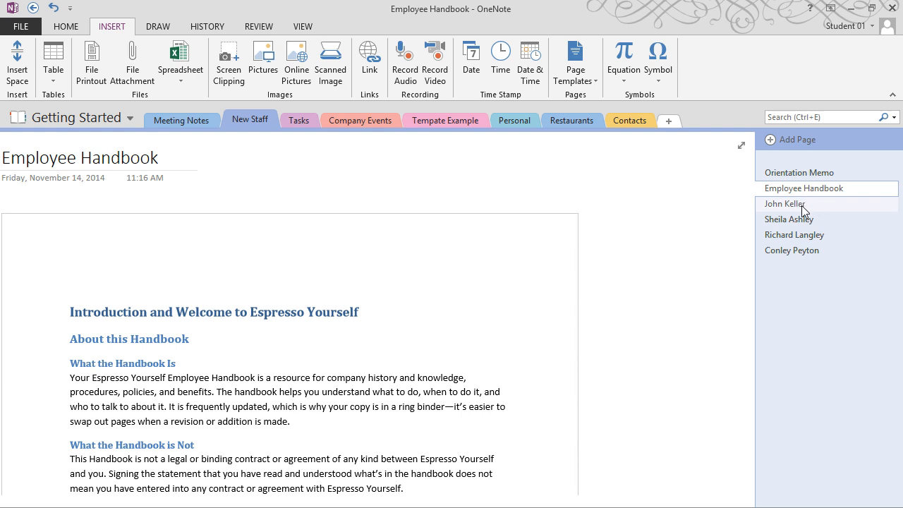
click(802, 205)
click(802, 218)
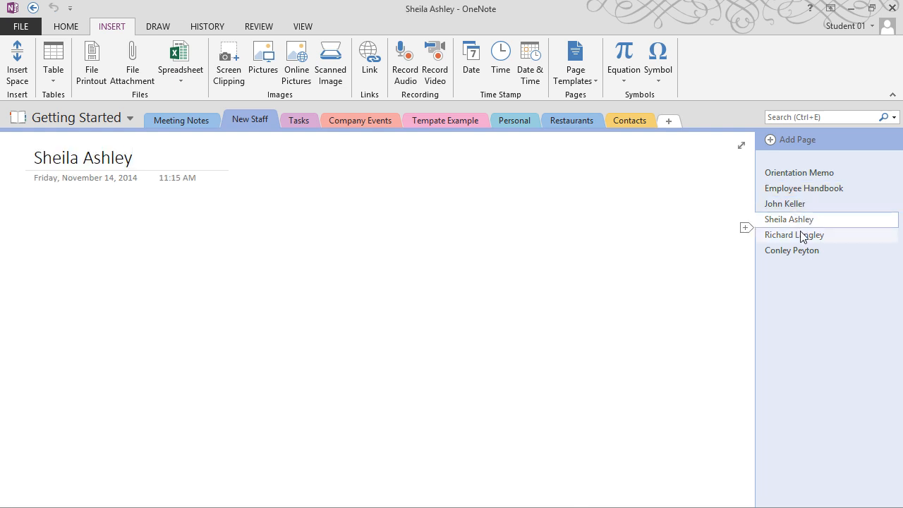
click(802, 236)
click(801, 253)
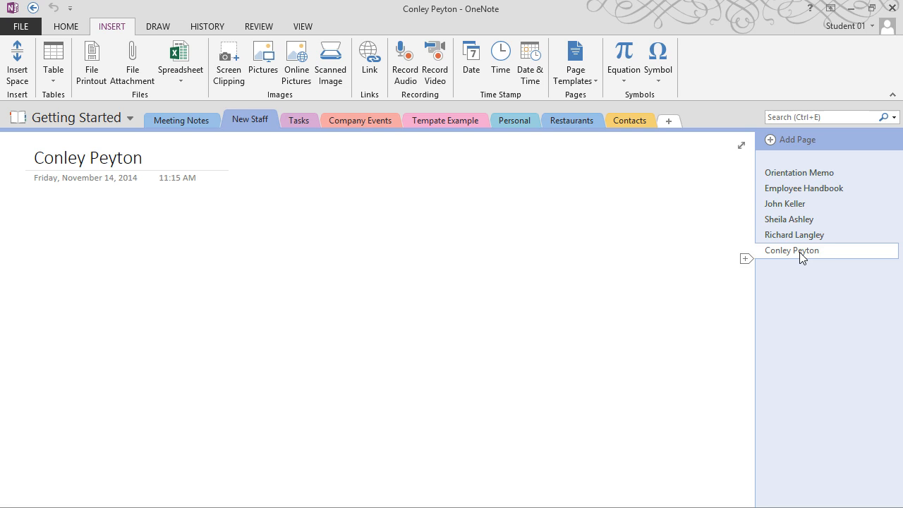
click(802, 189)
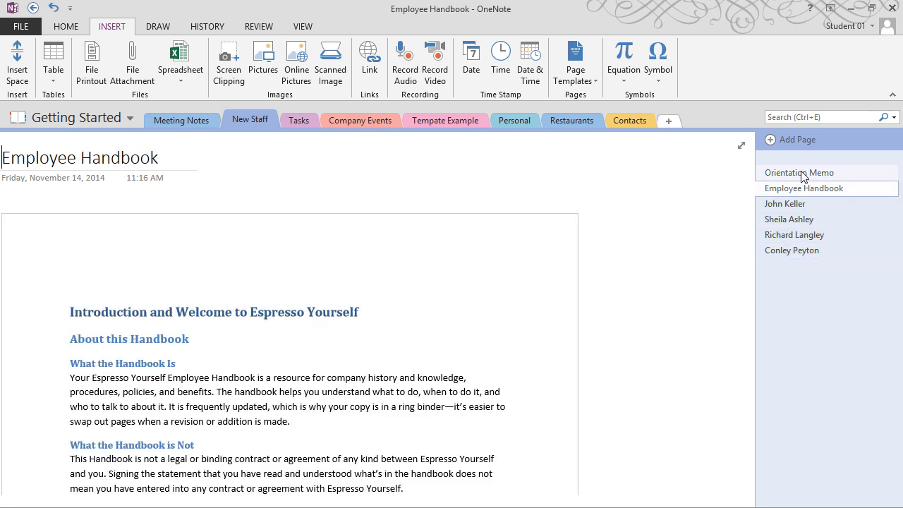
click(802, 172)
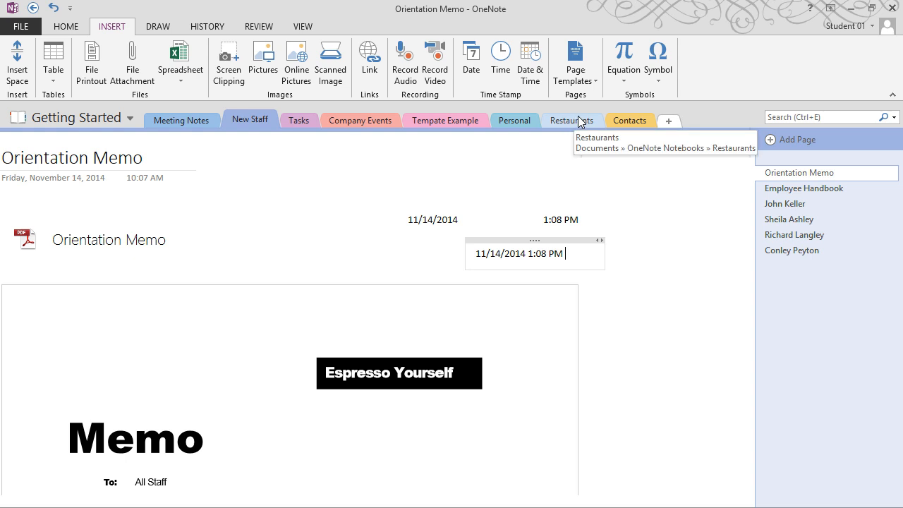
Switch to Company Events, open Location for Annual Meeting, and click into the note beside the hotel photo
click(368, 121)
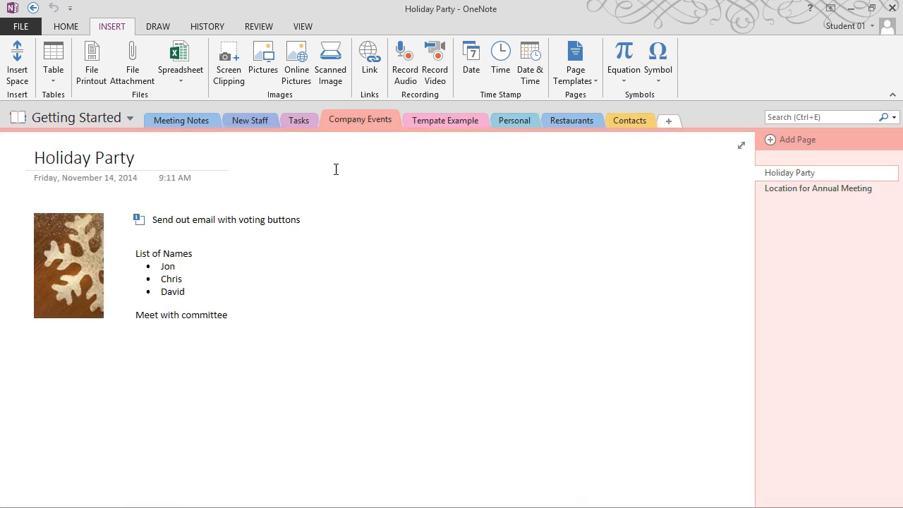
click(800, 193)
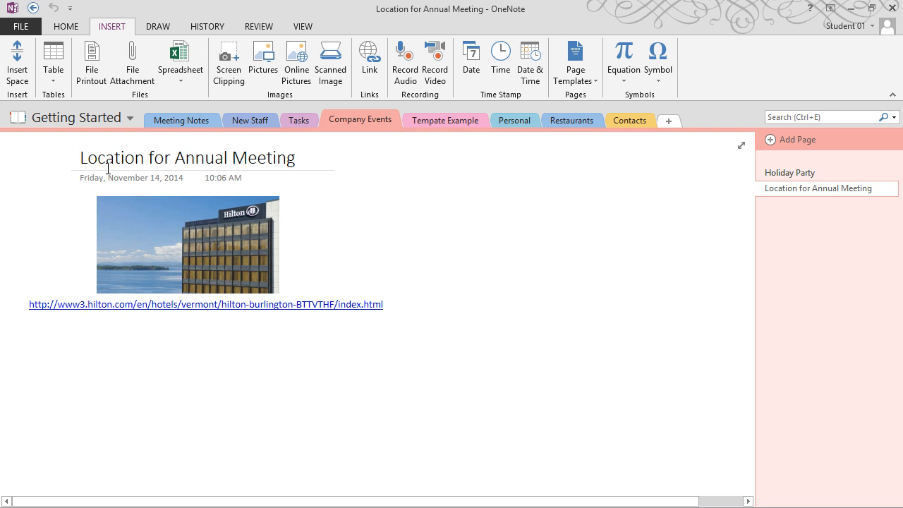
click(317, 236)
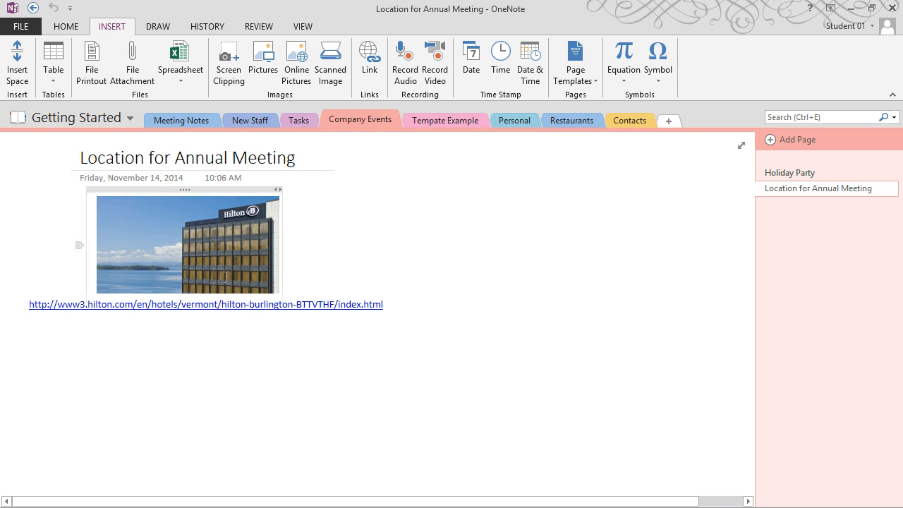
Open the Hilton Burlington link in Chrome, maximize the browser, then minimize it back to OneNote
click(186, 311)
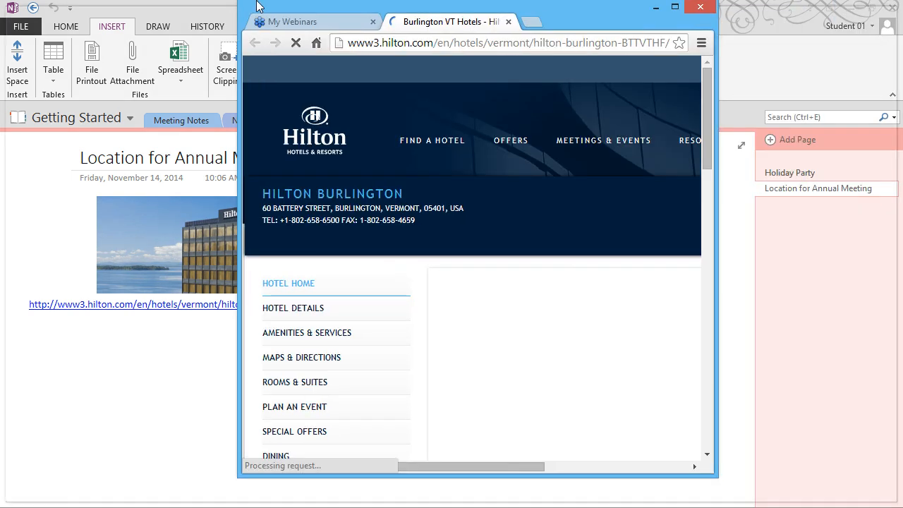
double_click(257, 3)
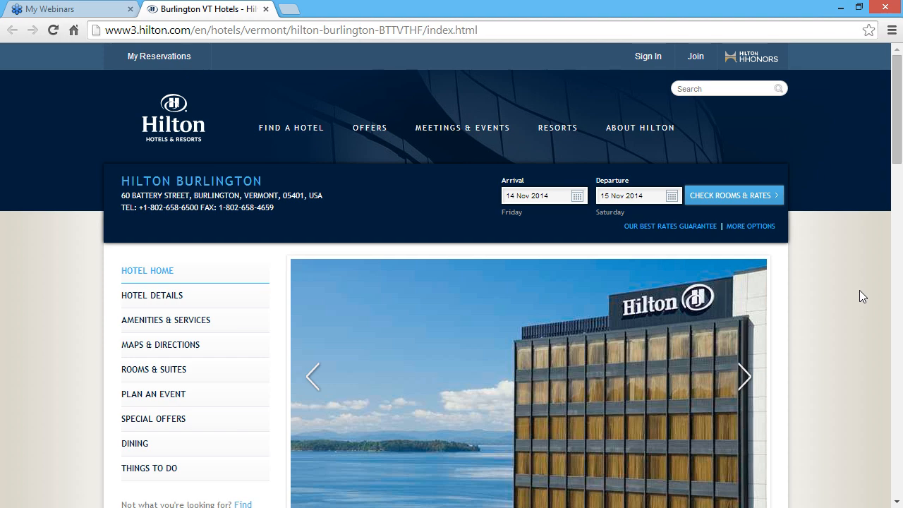
click(841, 7)
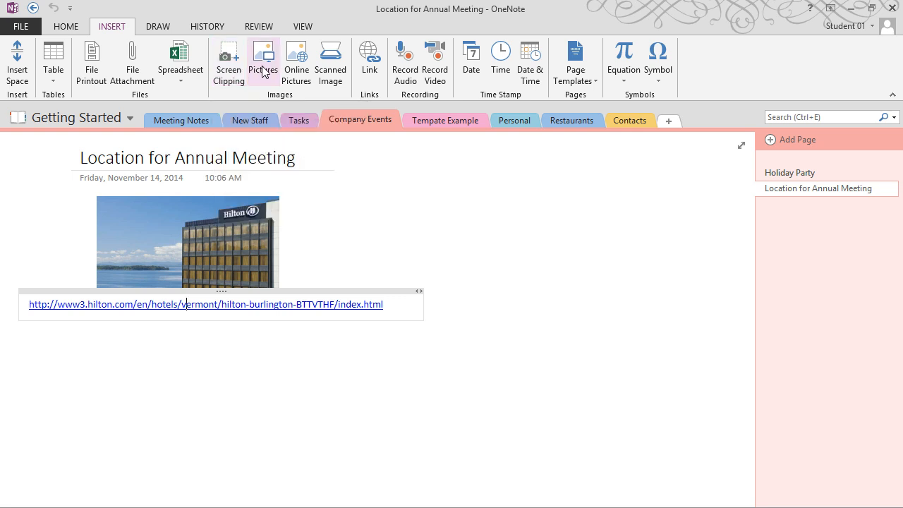
Insert sunset.jpg into the link note, move it, then undo both changes
click(264, 72)
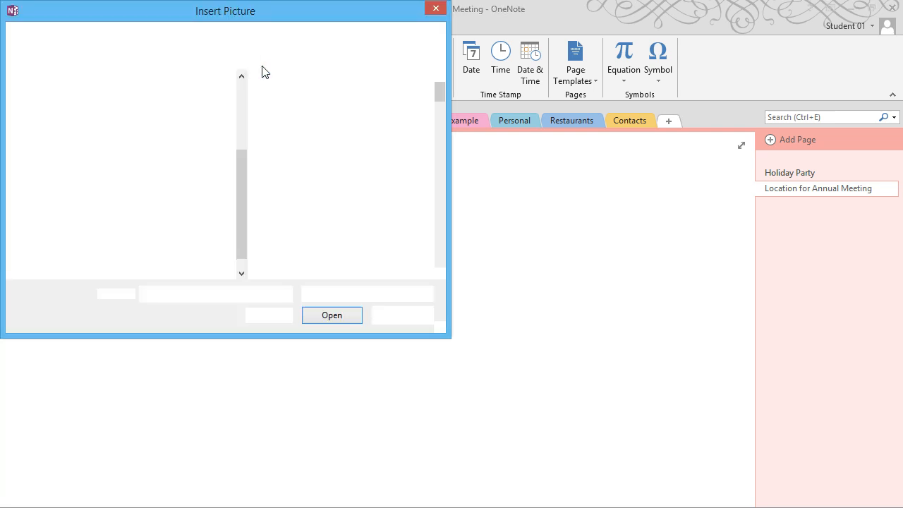
scroll(444, 134, down, 1)
scroll(446, 141, down, 5)
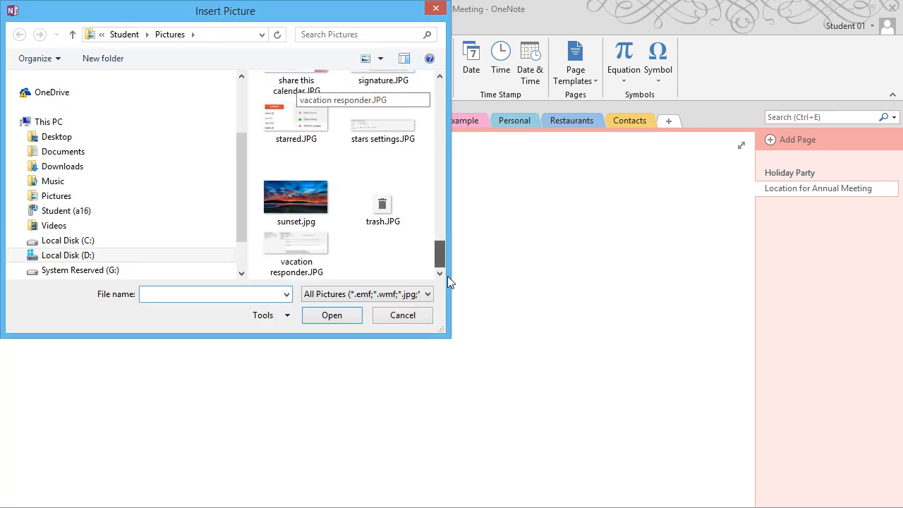
double_click(308, 218)
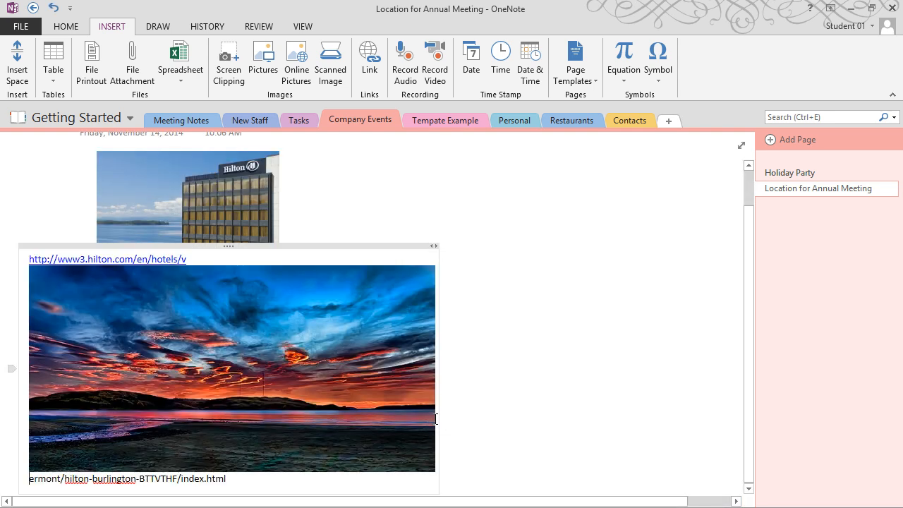
drag(355, 245, 631, 250)
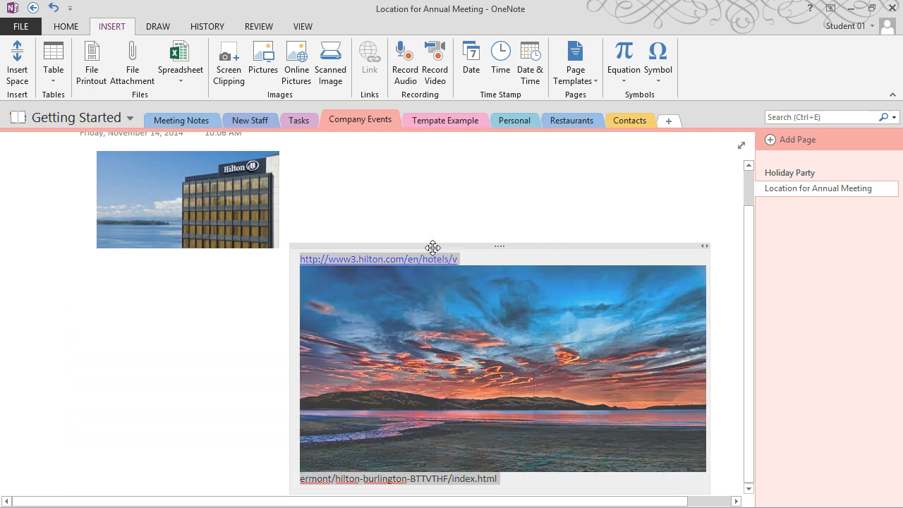
drag(431, 250, 431, 266)
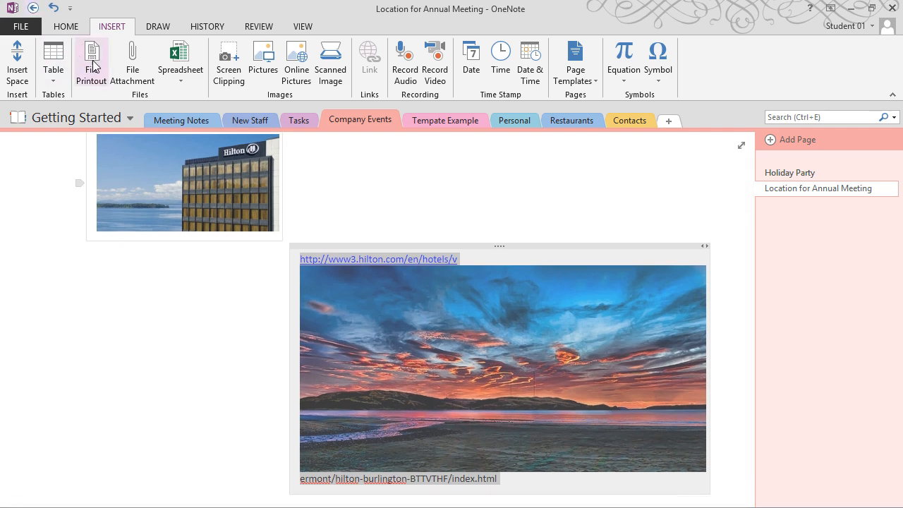
key(ctrl+z)
key(ctrl+z)
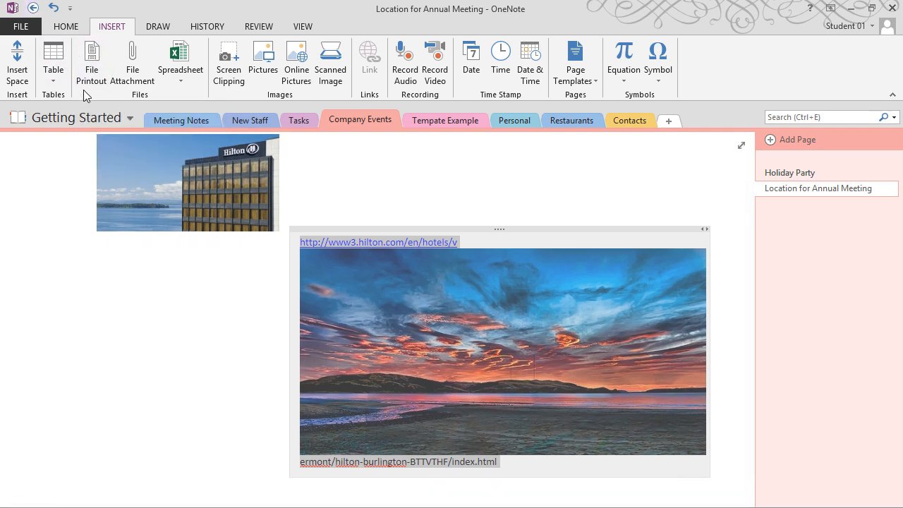
key(ctrl+z)
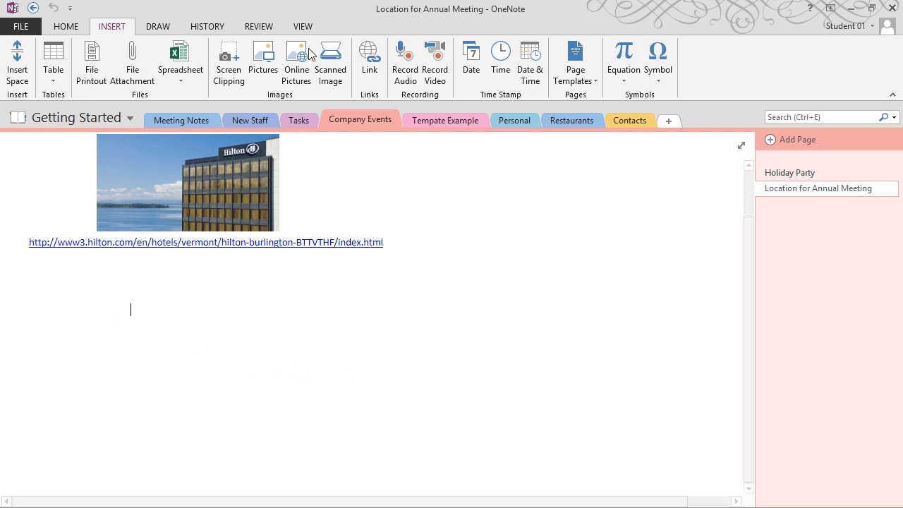
Insert sunset.jpg onto the page, shrink it, and place it beside the title
click(271, 64)
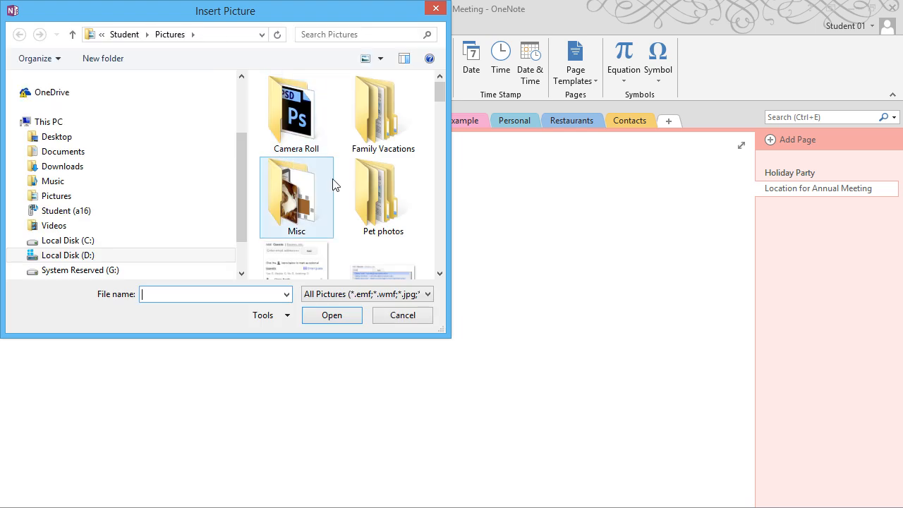
drag(439, 84, 442, 267)
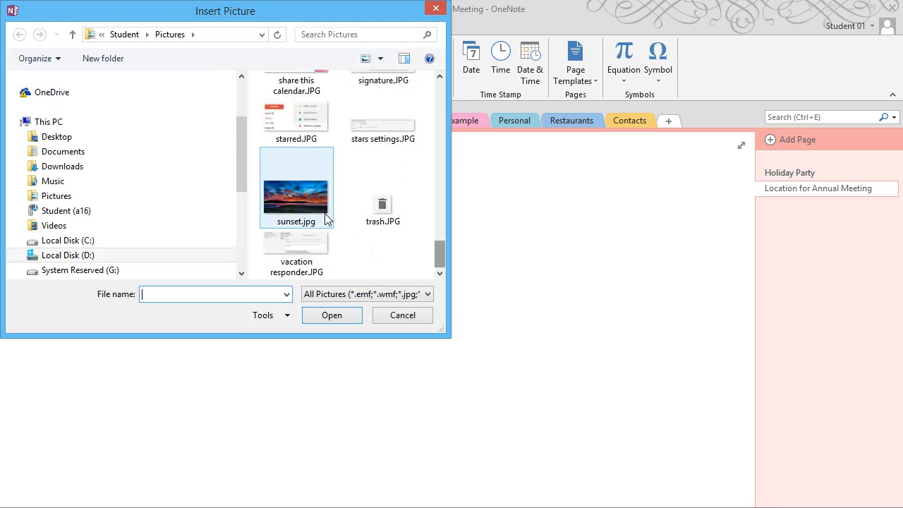
double_click(296, 198)
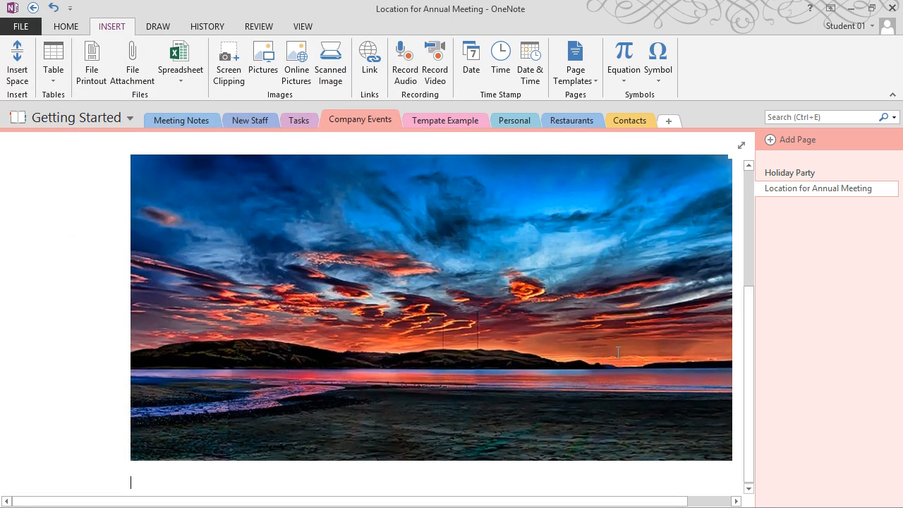
click(531, 323)
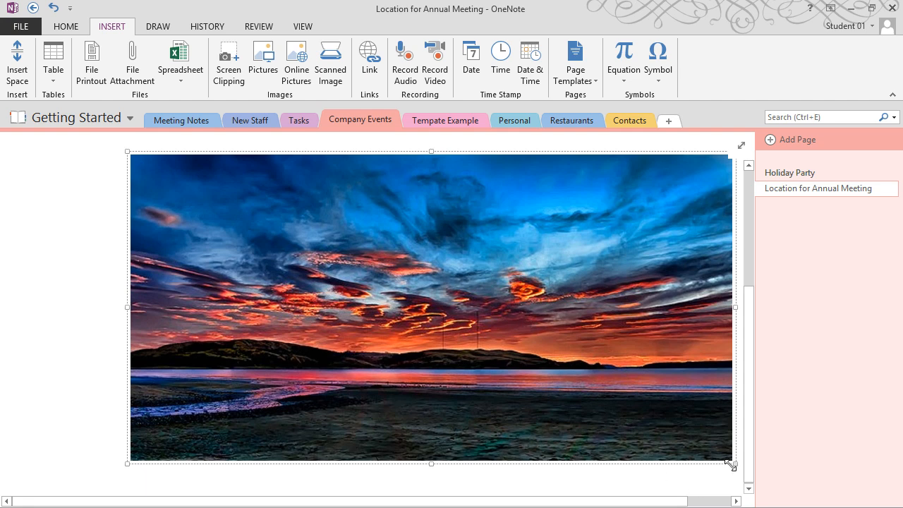
drag(733, 464, 313, 292)
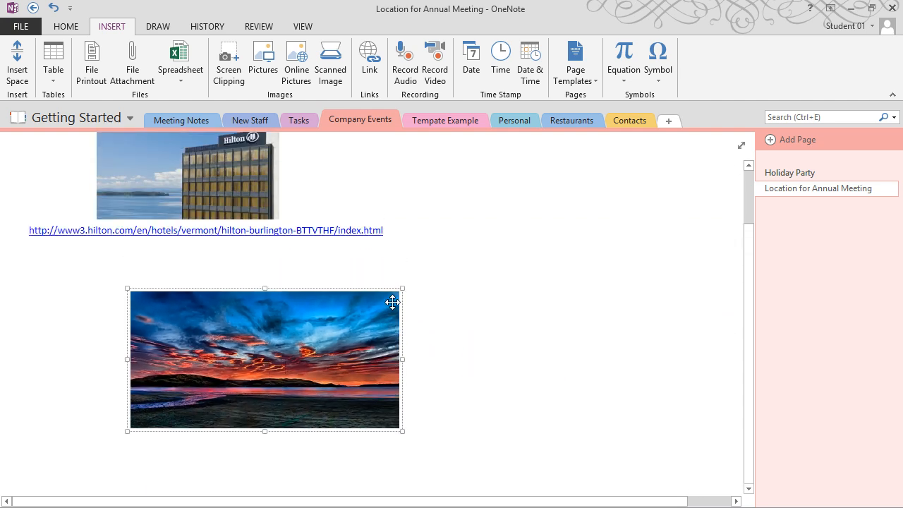
scroll(260, 466, up, 1)
drag(261, 466, 541, 246)
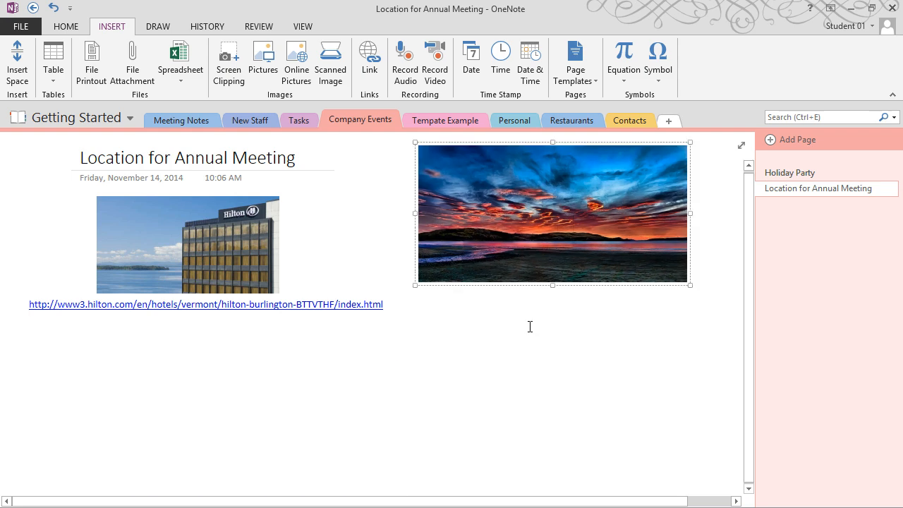
click(528, 342)
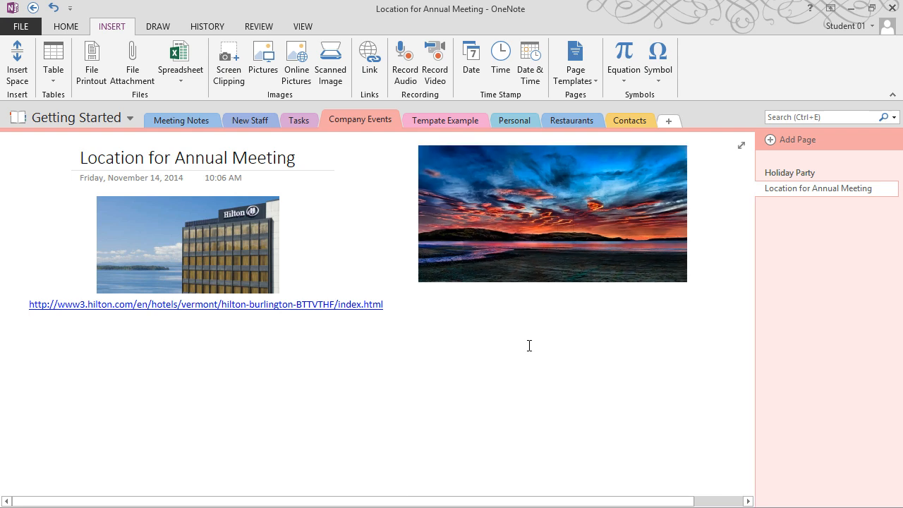
Search Office.com Clip Art for 'restaurant', insert and enlarge the couple dining photo, then reopen Online Pictures
click(302, 71)
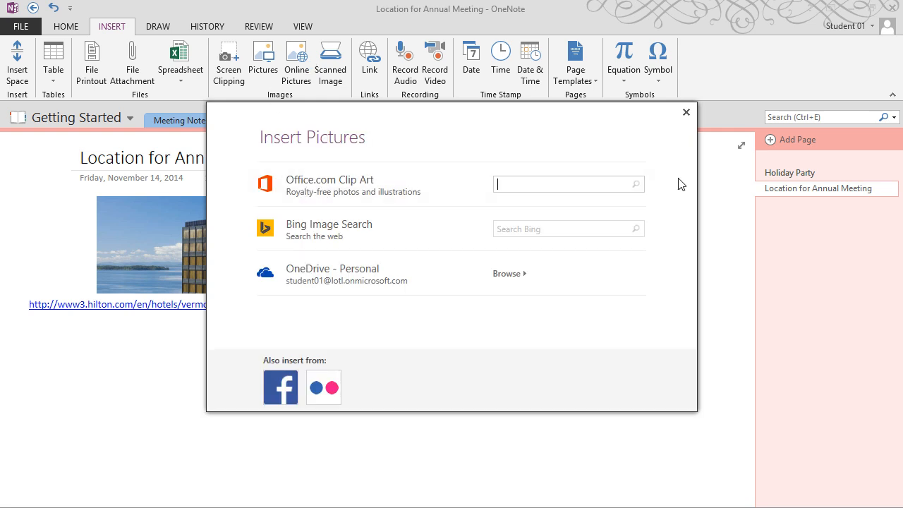
text(restaurant)
key(Return)
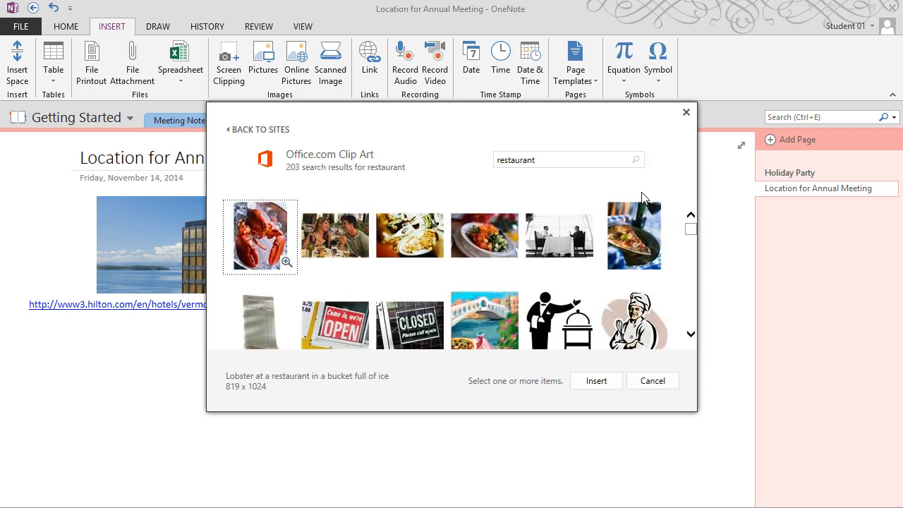
click(348, 250)
double_click(348, 250)
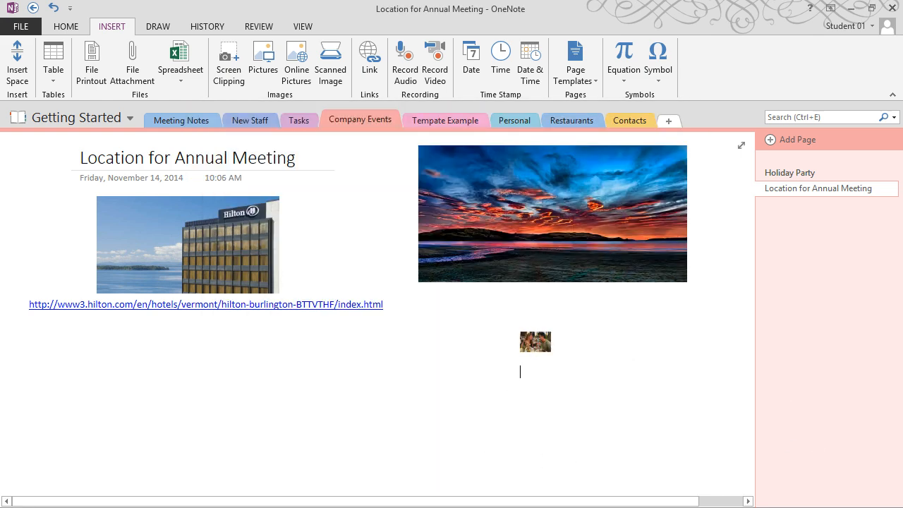
click(534, 342)
drag(515, 359, 330, 451)
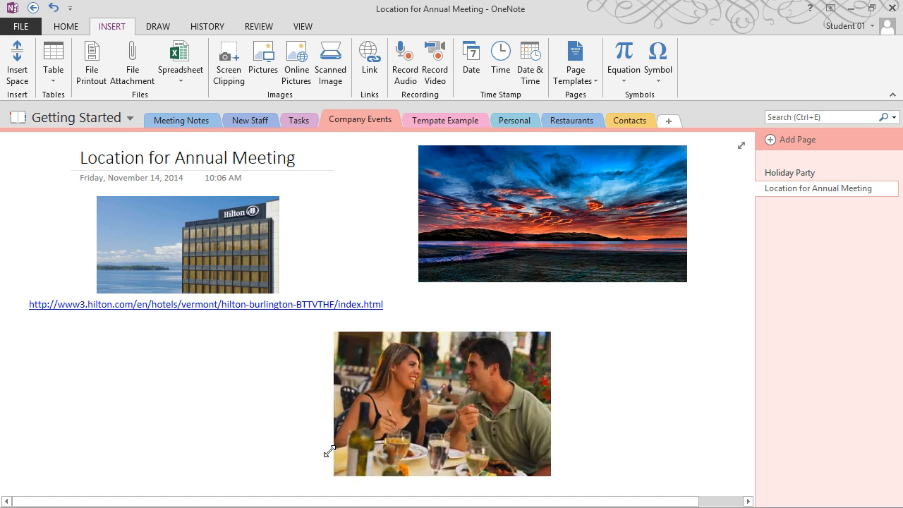
click(719, 440)
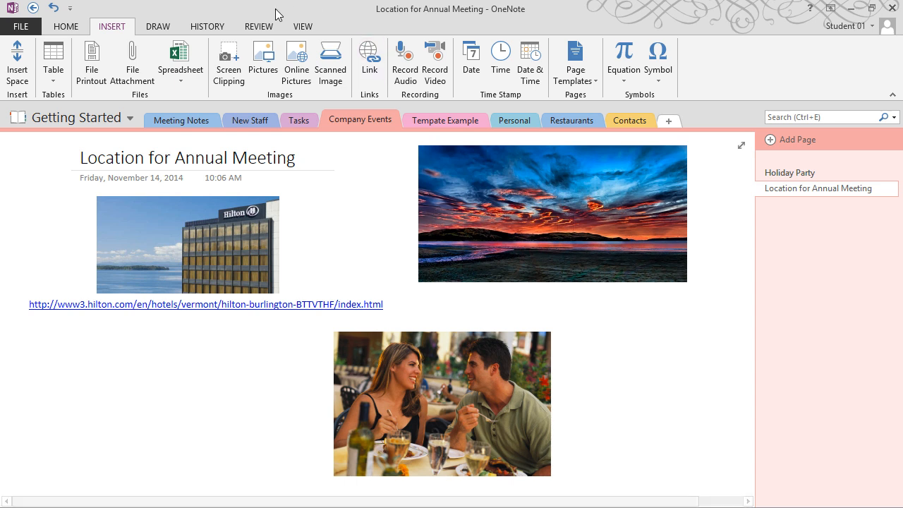
click(297, 63)
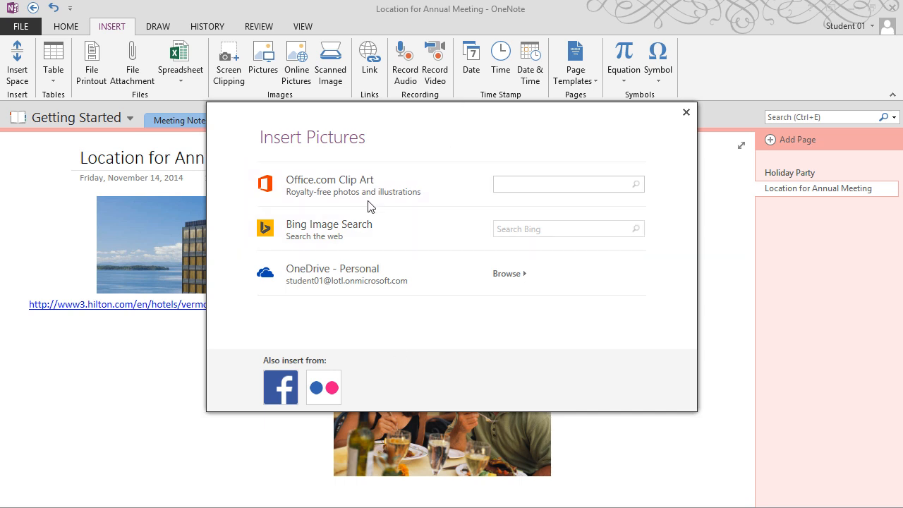
Close Insert Pictures, go via Meeting Notes to the Personal section, and show the Draw tab
click(686, 113)
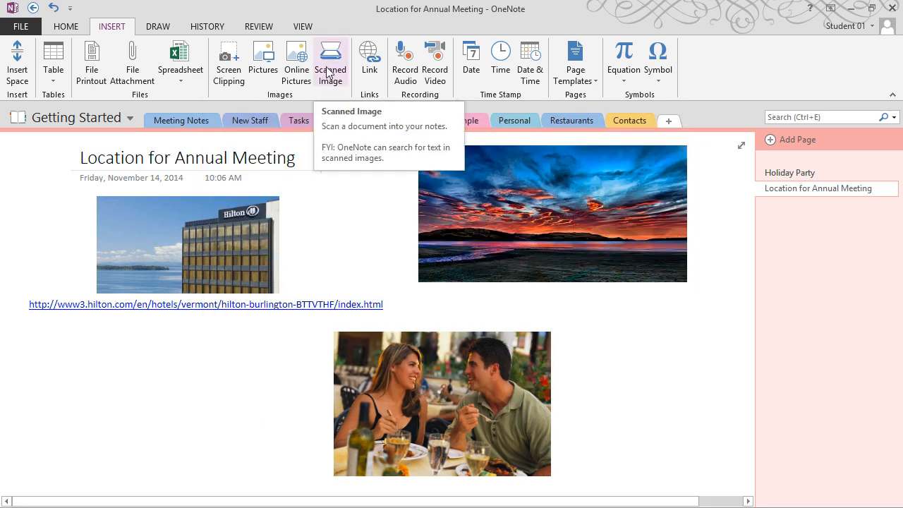
click(194, 125)
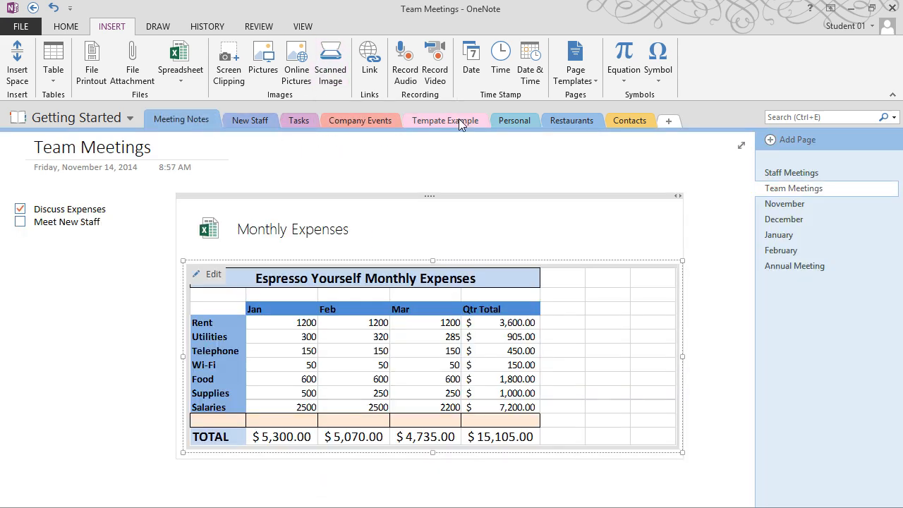
click(510, 119)
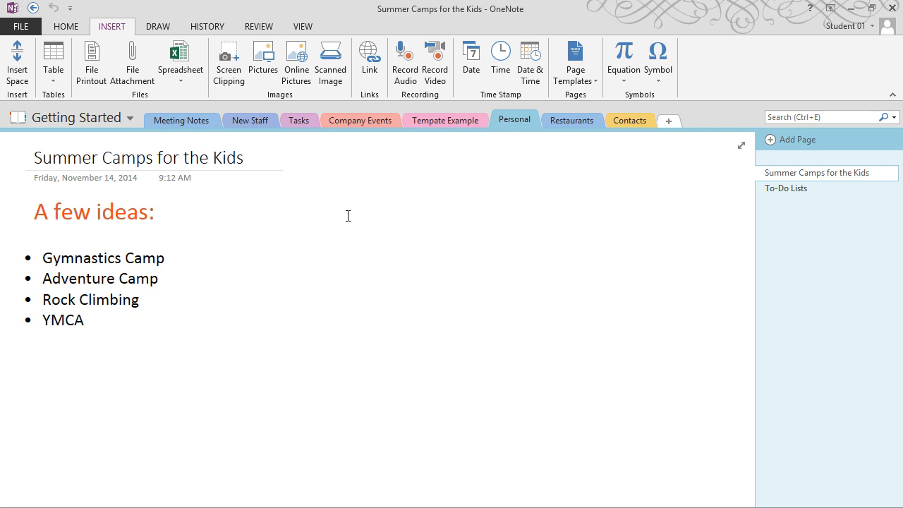
click(172, 28)
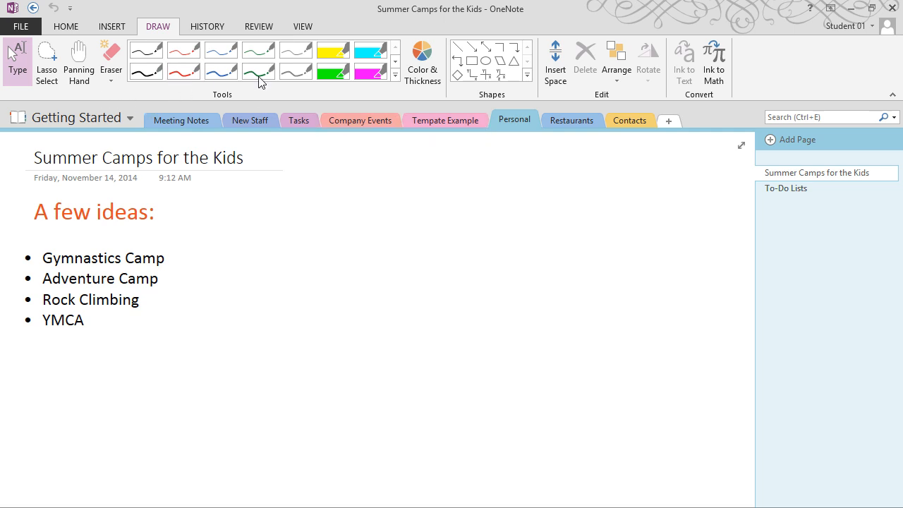
Highlight Adventure Camp and Gymnastics Camp with the yellow highlighter
click(334, 51)
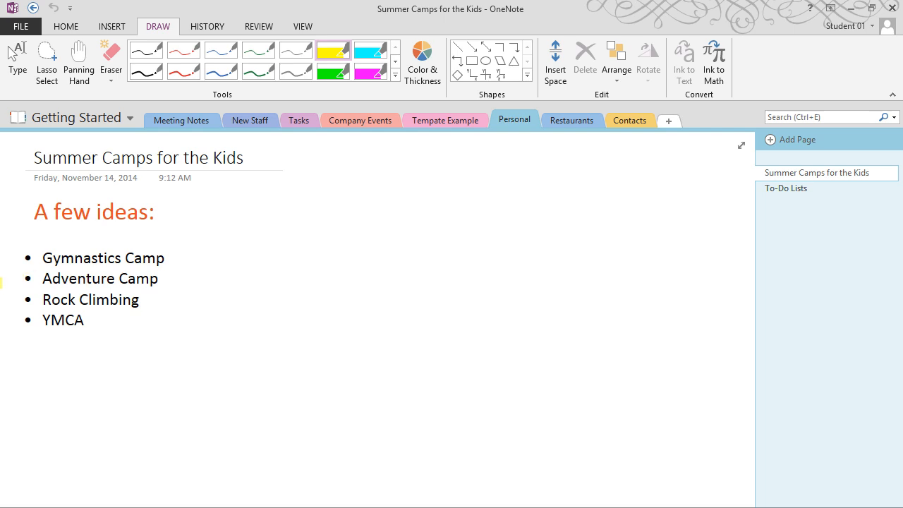
drag(35, 279, 157, 279)
drag(36, 258, 164, 259)
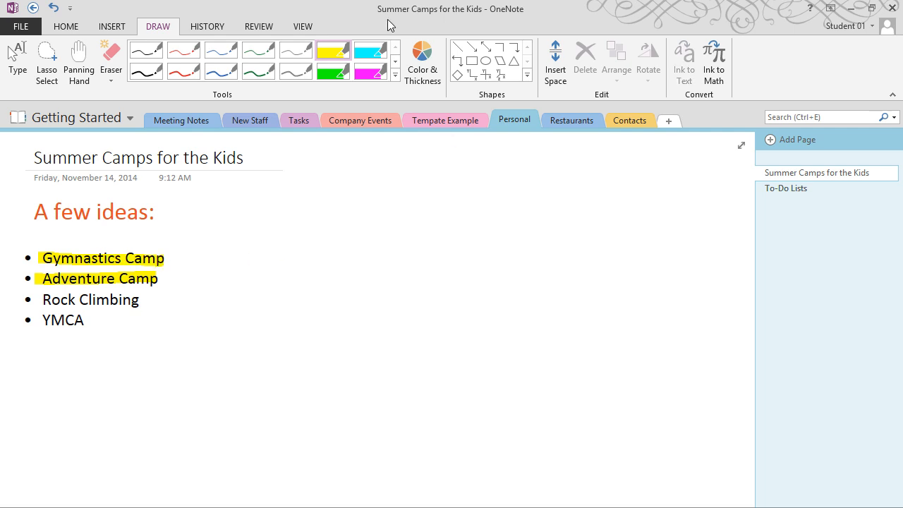
Browse the full pen gallery, then choose the thin black pen
click(395, 75)
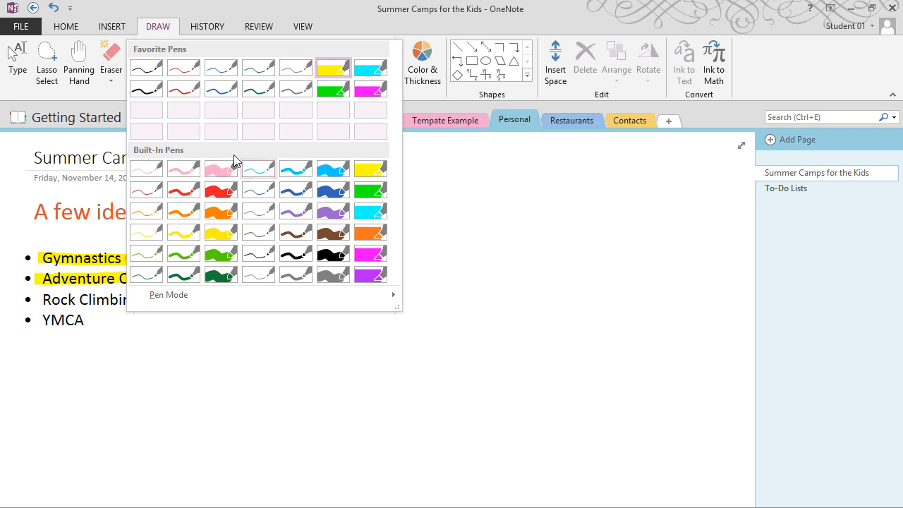
mouse_move(281, 295)
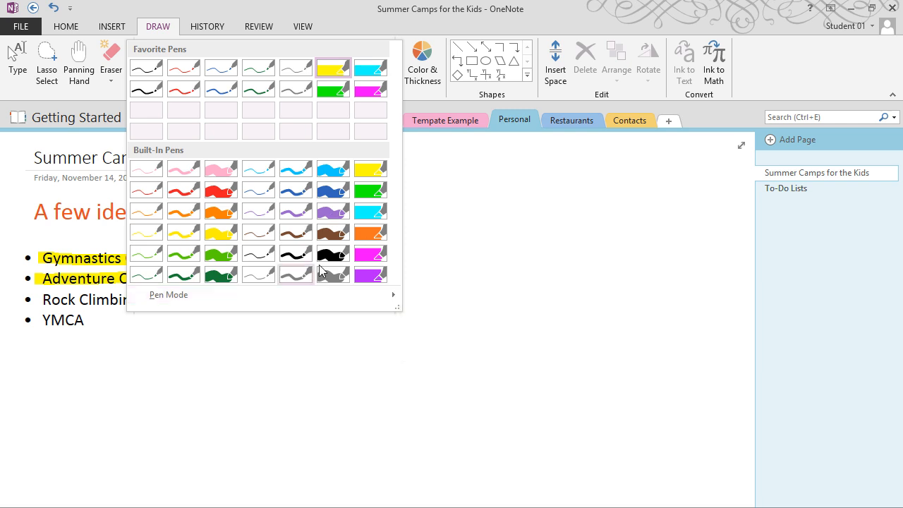
click(427, 73)
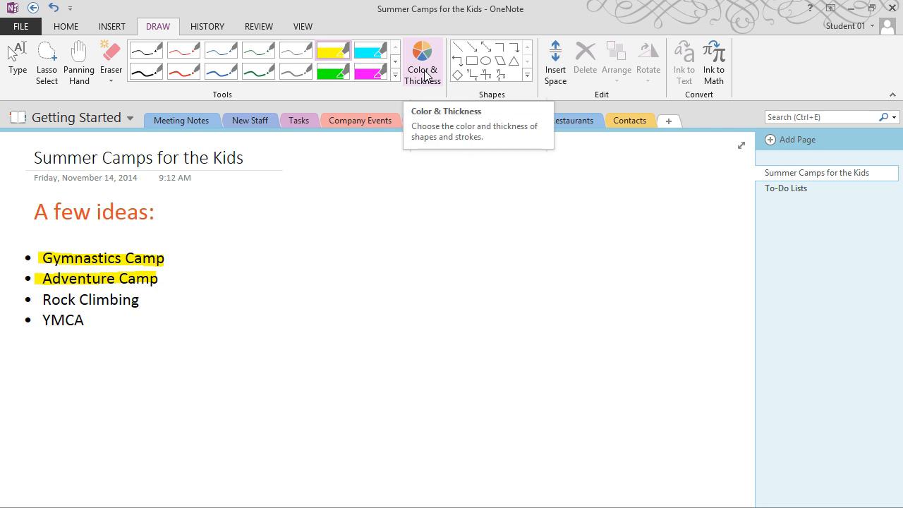
click(146, 50)
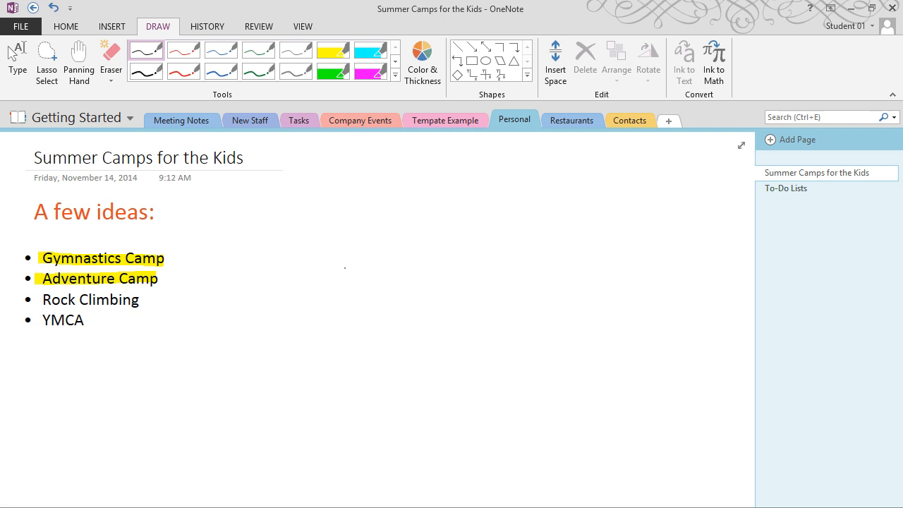
Handwrite a name beside the camp list and convert it to typed text, redoing it once
mouse_move(338, 230)
mouse_down()
mouse_move(338, 257)
mouse_move(314, 306)
mouse_move(302, 279)
mouse_move(367, 291)
mouse_move(353, 274)
mouse_move(373, 308)
mouse_move(368, 295)
mouse_move(388, 275)
mouse_move(410, 315)
mouse_up()
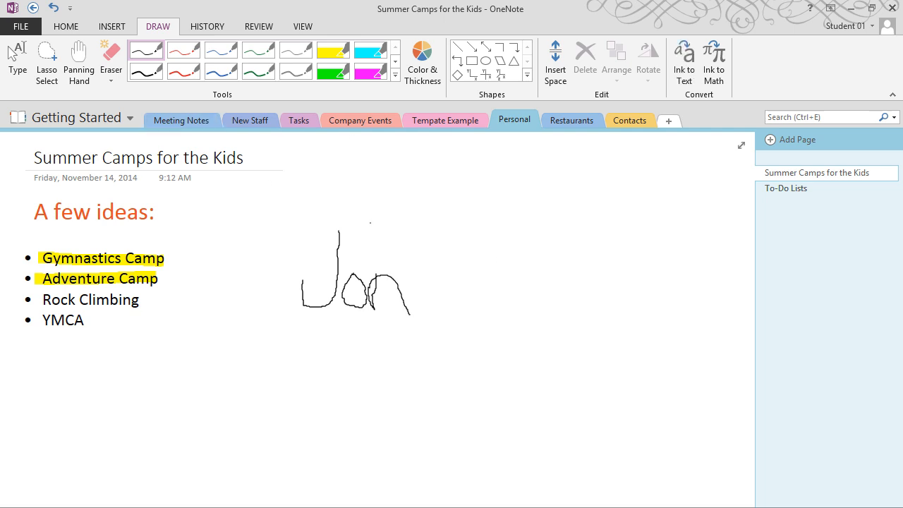
click(685, 82)
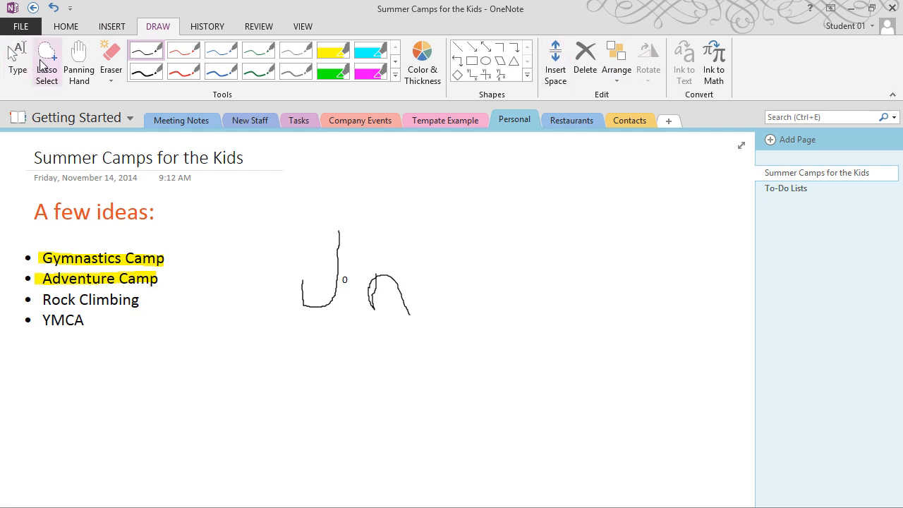
key(ctrl+z)
key(ctrl+z)
key(ctrl+z)
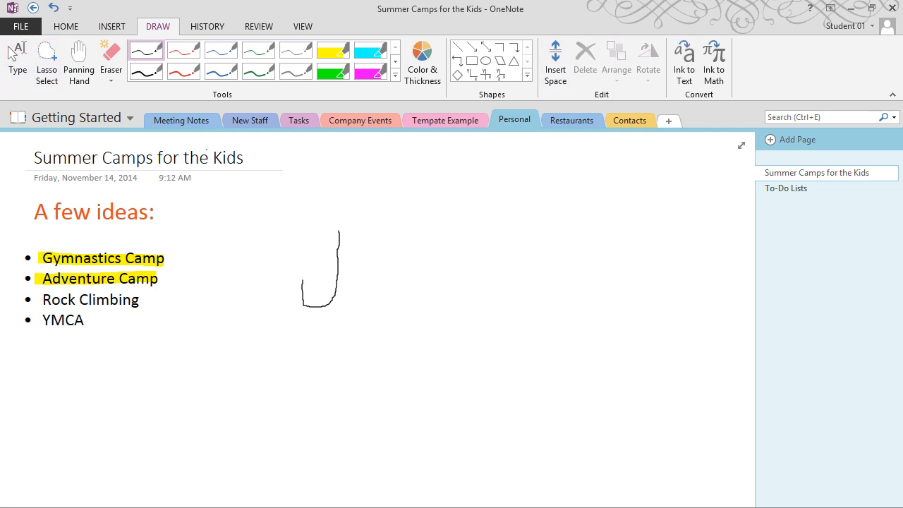
key(ctrl+z)
mouse_move(323, 248)
mouse_down()
mouse_move(326, 273)
mouse_move(289, 289)
mouse_move(289, 275)
mouse_move(345, 296)
mouse_move(336, 272)
mouse_move(353, 303)
mouse_move(362, 278)
mouse_move(371, 305)
mouse_up()
click(682, 71)
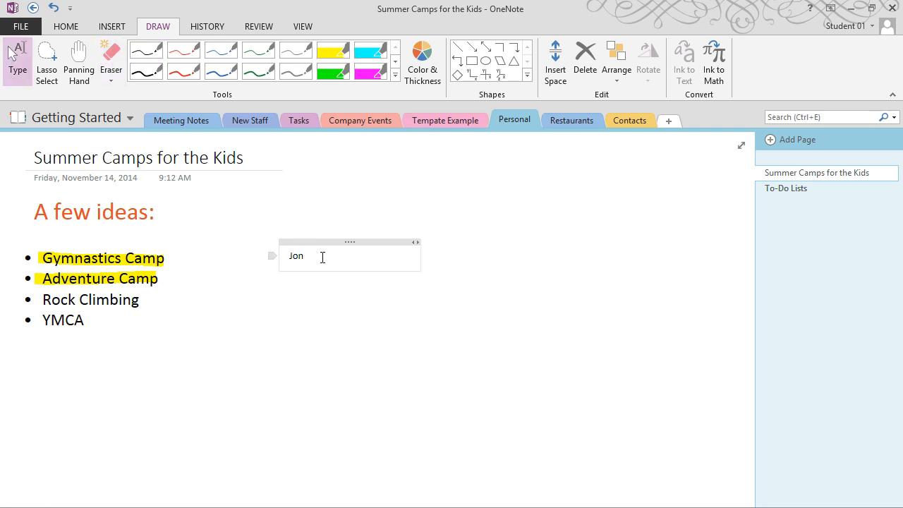
Set the converted name's font size to 22 pt and deselect it
drag(323, 258, 258, 256)
click(65, 26)
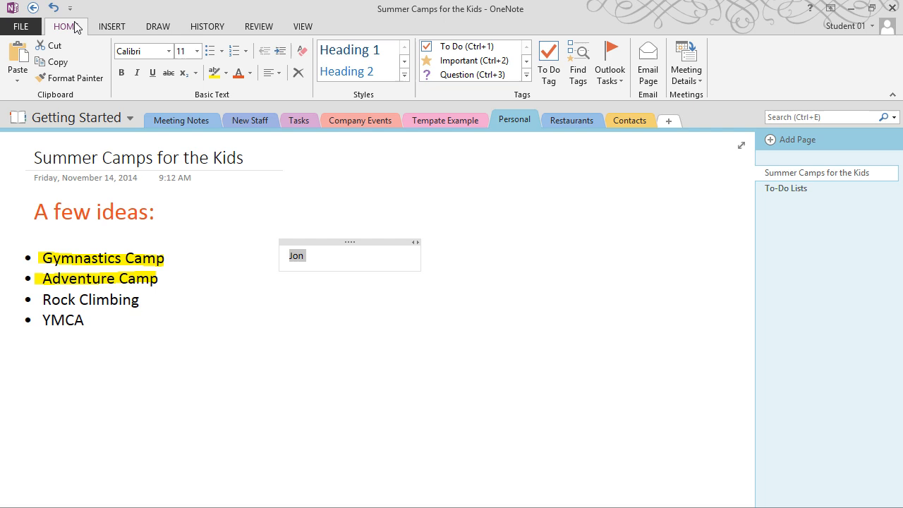
click(197, 51)
click(185, 228)
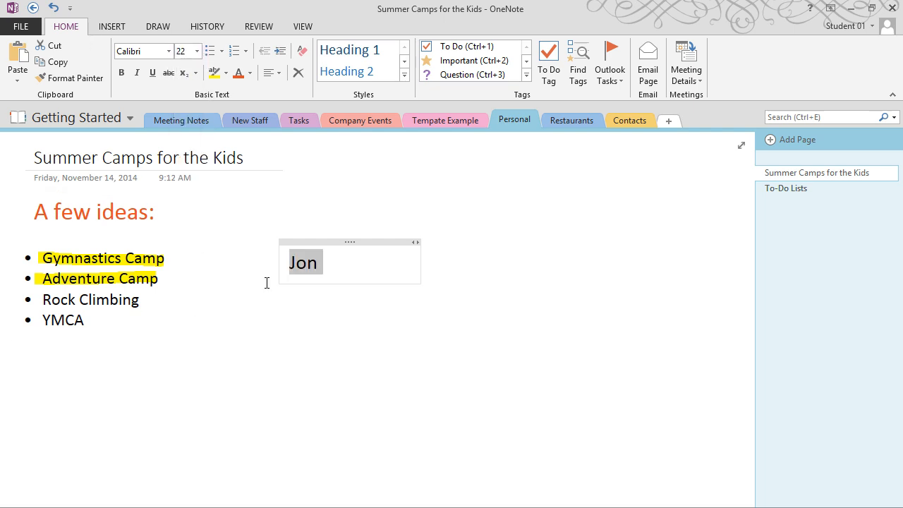
click(373, 219)
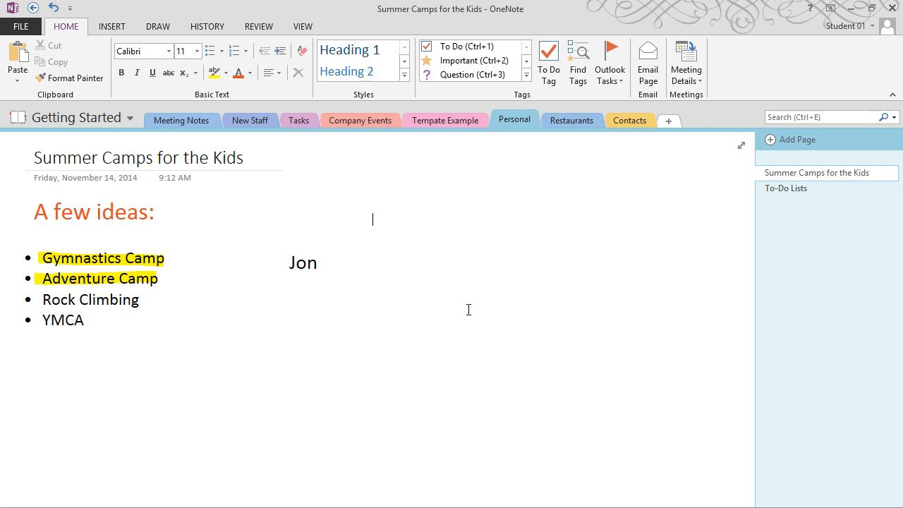
click(154, 26)
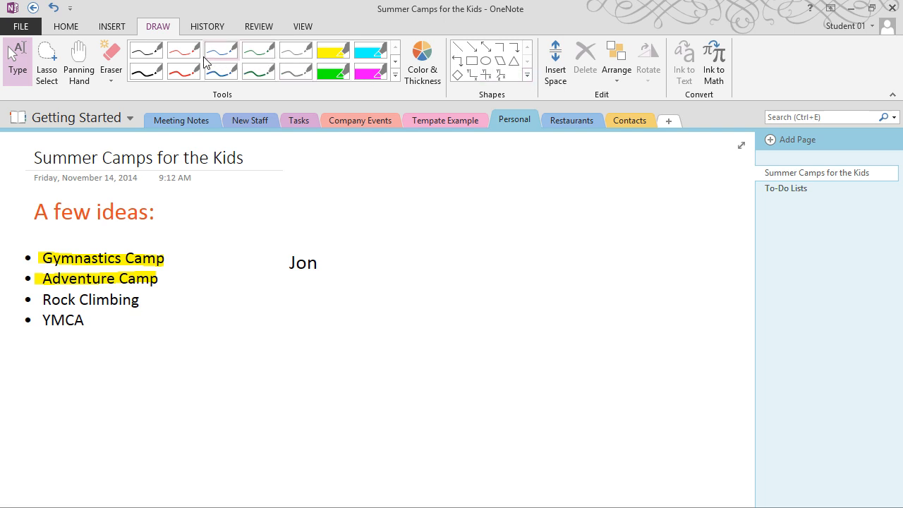
With the thin red pen, draw a rectangle right of Jon, an arrow pointing up at him, and a looping scribble below
click(183, 71)
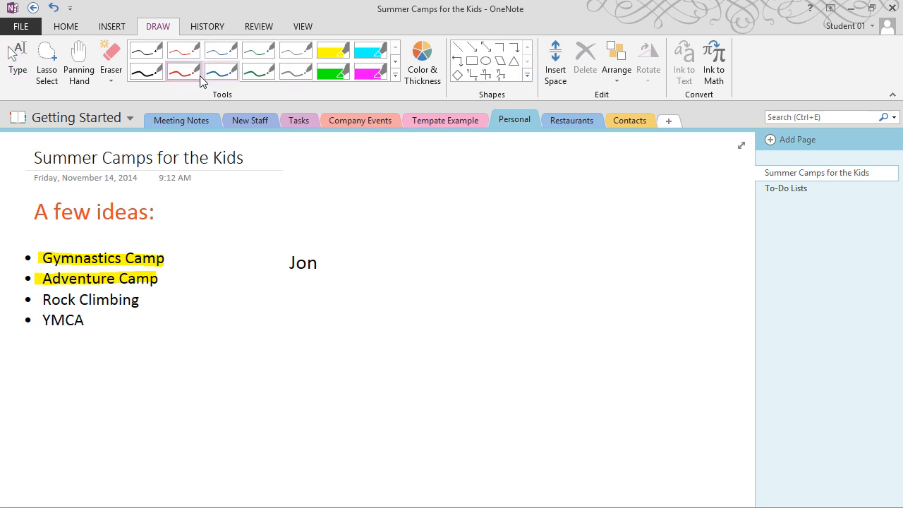
click(471, 61)
mouse_move(439, 179)
mouse_down()
mouse_move(569, 285)
mouse_move(577, 281)
mouse_up()
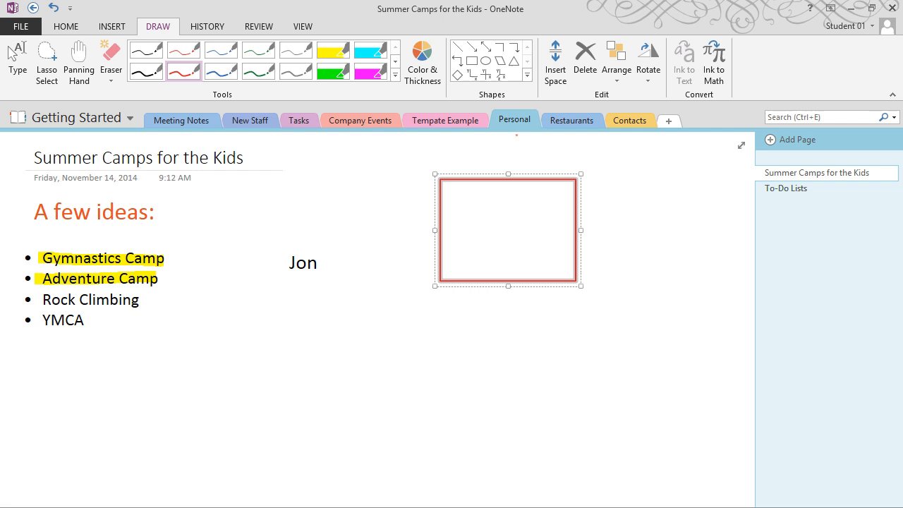
click(471, 46)
mouse_move(339, 298)
mouse_down()
mouse_move(431, 373)
mouse_move(319, 268)
mouse_move(321, 281)
mouse_up()
click(366, 362)
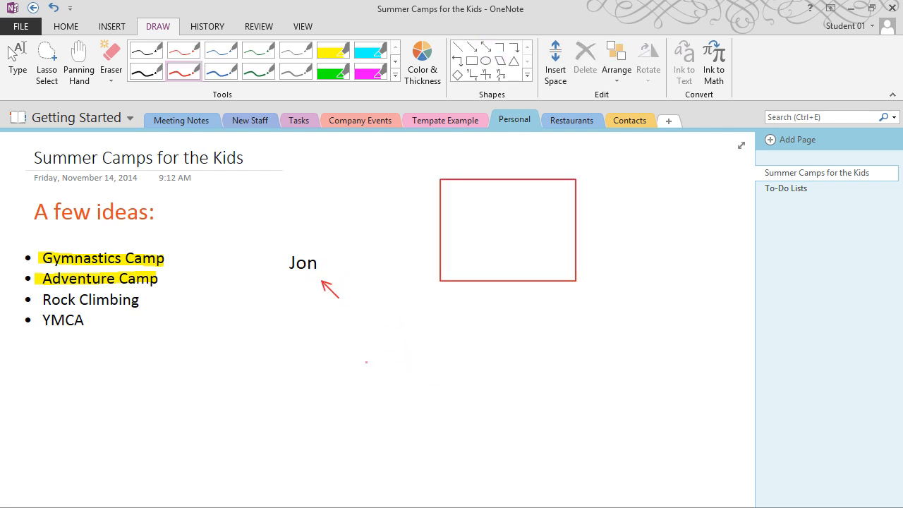
mouse_move(247, 391)
mouse_down()
mouse_move(247, 379)
mouse_move(331, 360)
mouse_move(466, 353)
mouse_move(567, 376)
mouse_up()
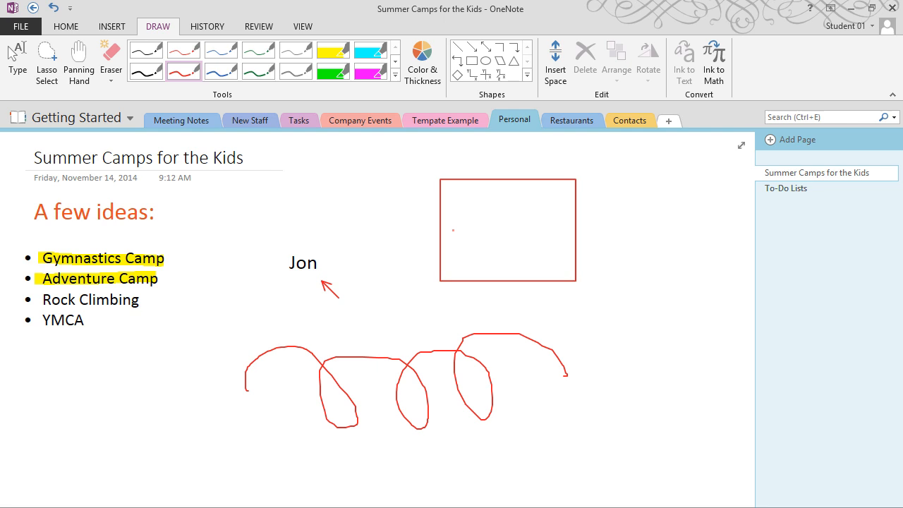
Move through Tasks and Company Events to the Tempate Example section's Annual Review page
click(300, 120)
click(365, 120)
click(439, 120)
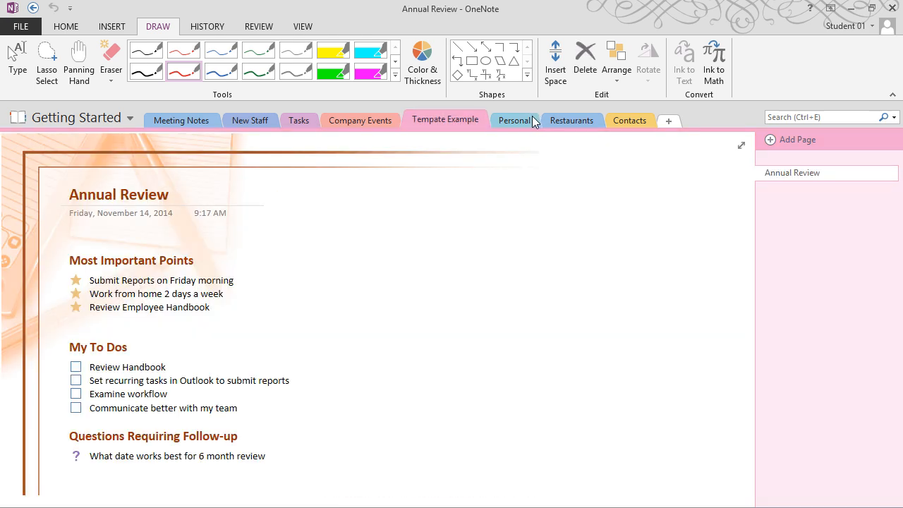
Switch to the Meeting Notes section to show the Team Meetings page with the Monthly Expenses spreadsheet
click(165, 125)
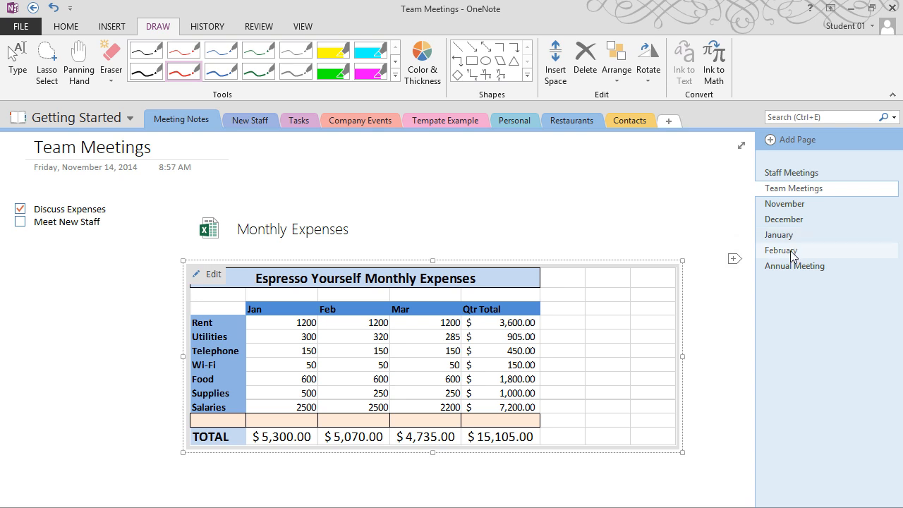
Apply Make Subpage to November, December, January, February and Annual Meeting under Team Meetings
right_click(799, 205)
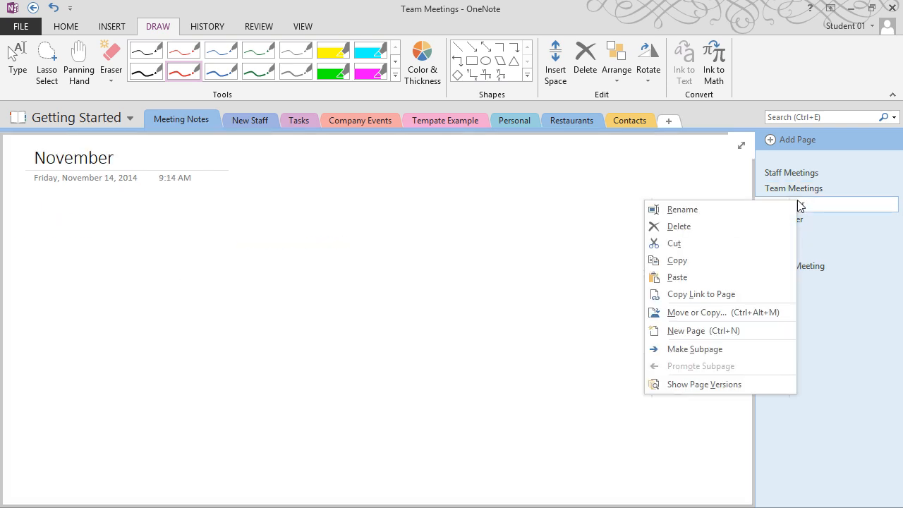
click(716, 349)
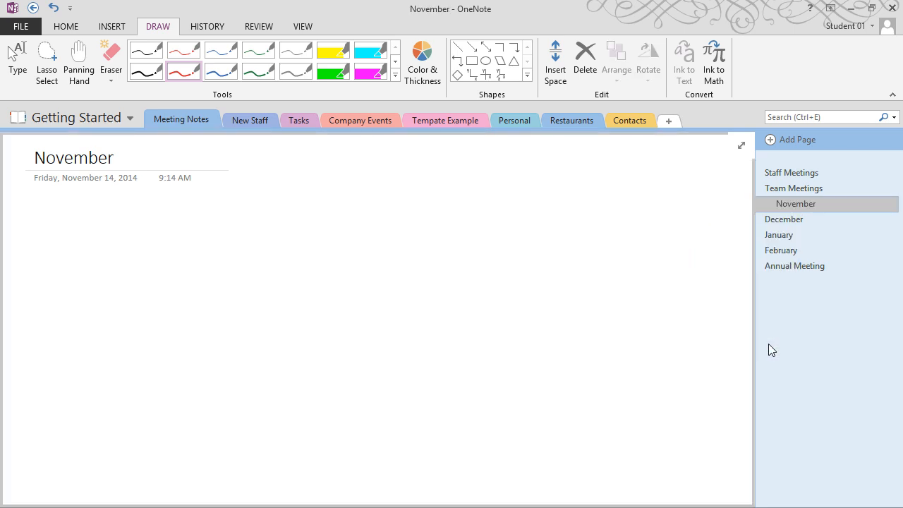
right_click(787, 223)
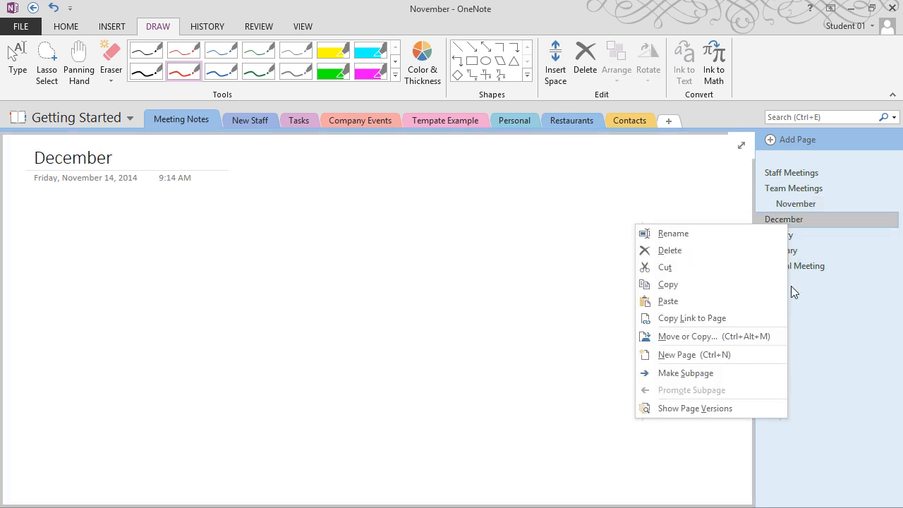
click(753, 372)
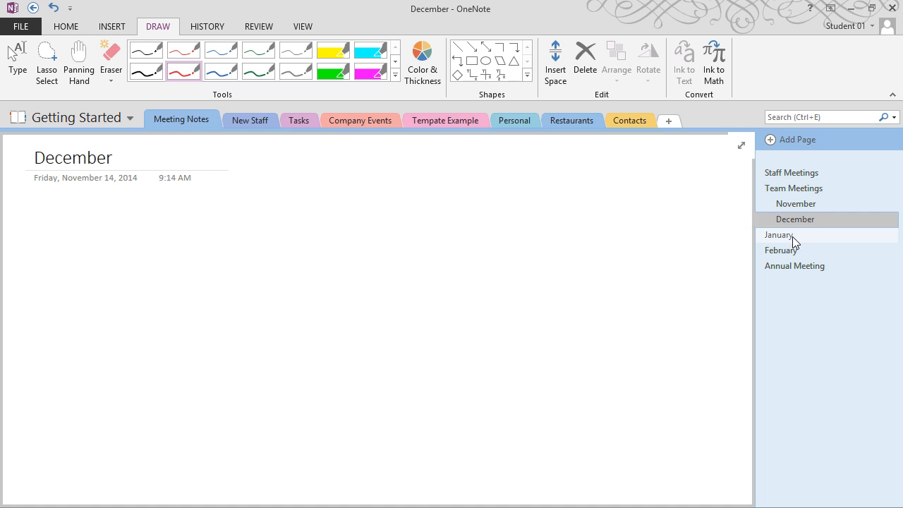
right_click(793, 236)
click(752, 381)
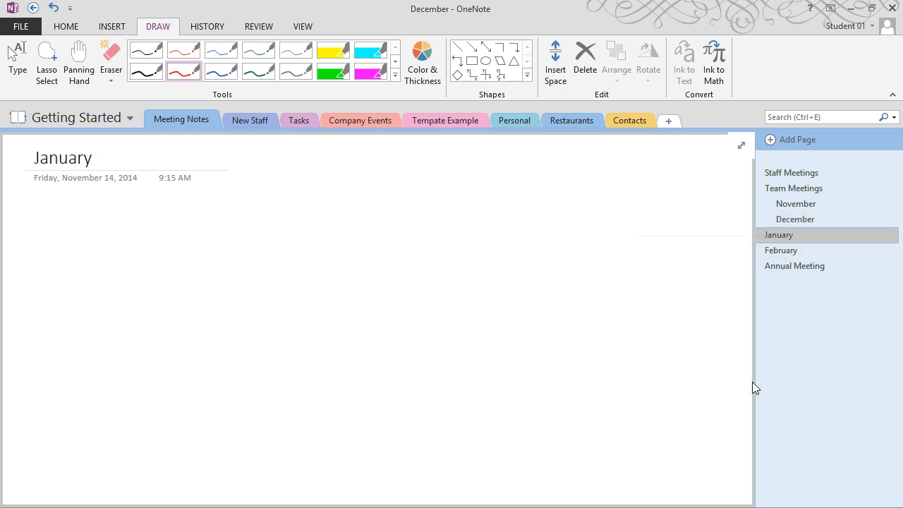
right_click(785, 254)
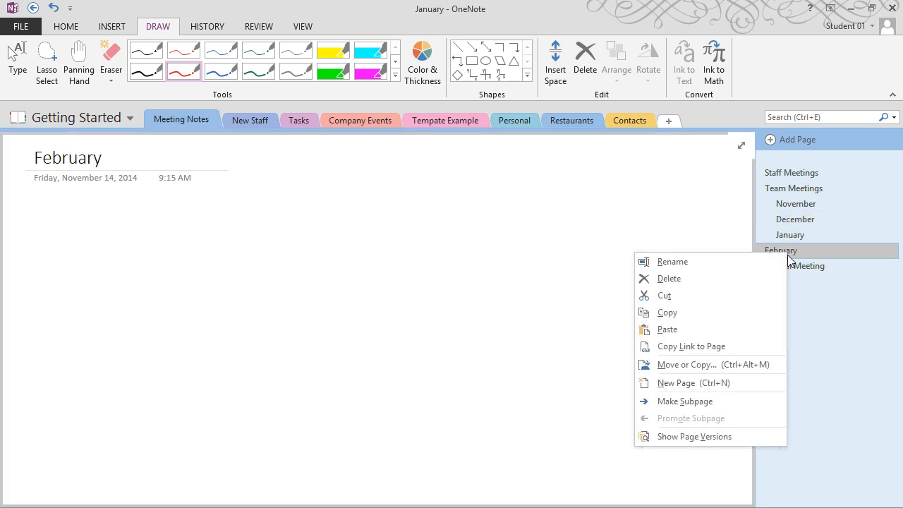
click(744, 402)
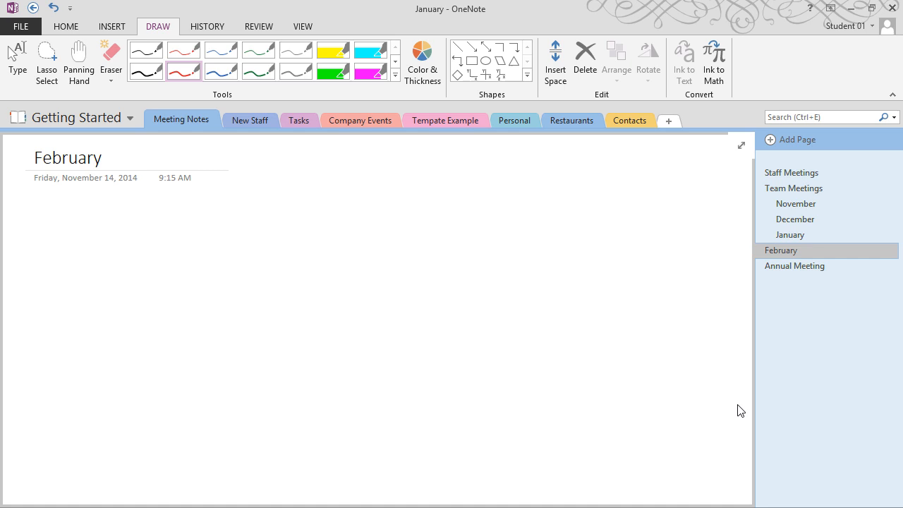
right_click(805, 269)
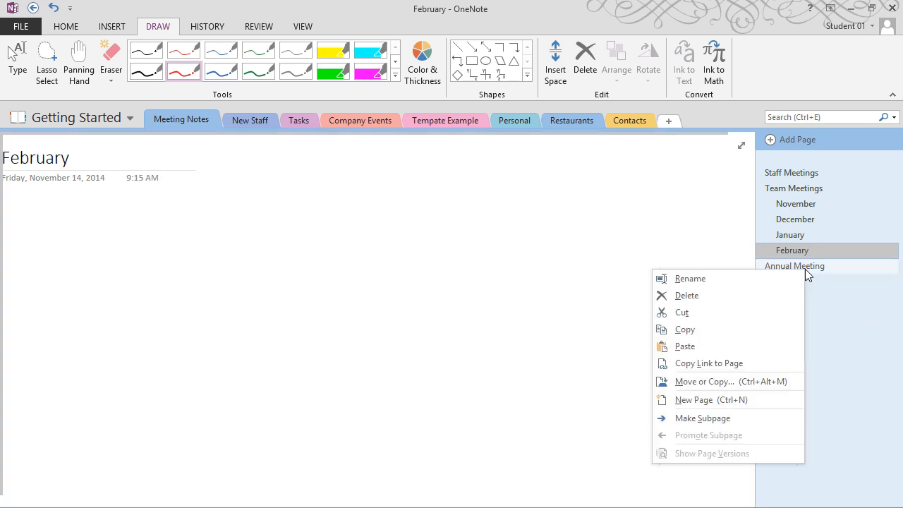
click(773, 418)
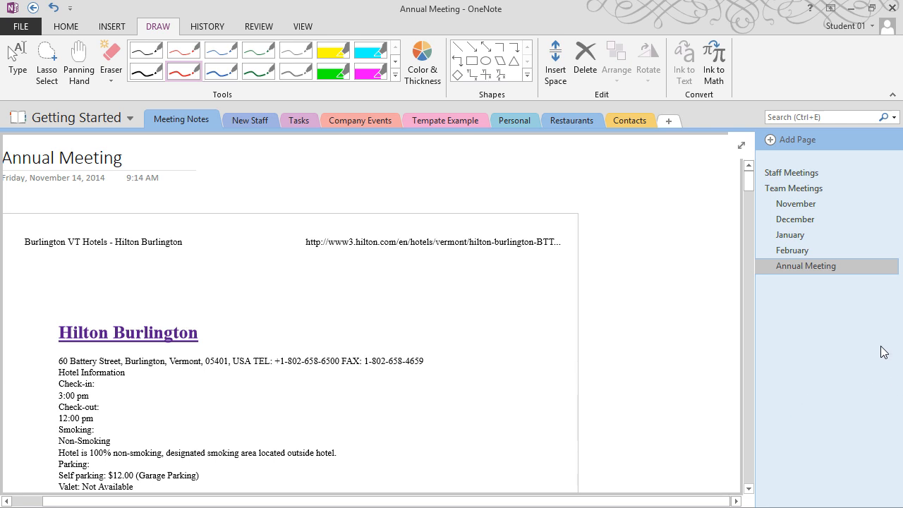
Promote Annual Meeting to a top-level page, move it to the top, then open New Staff
right_click(808, 268)
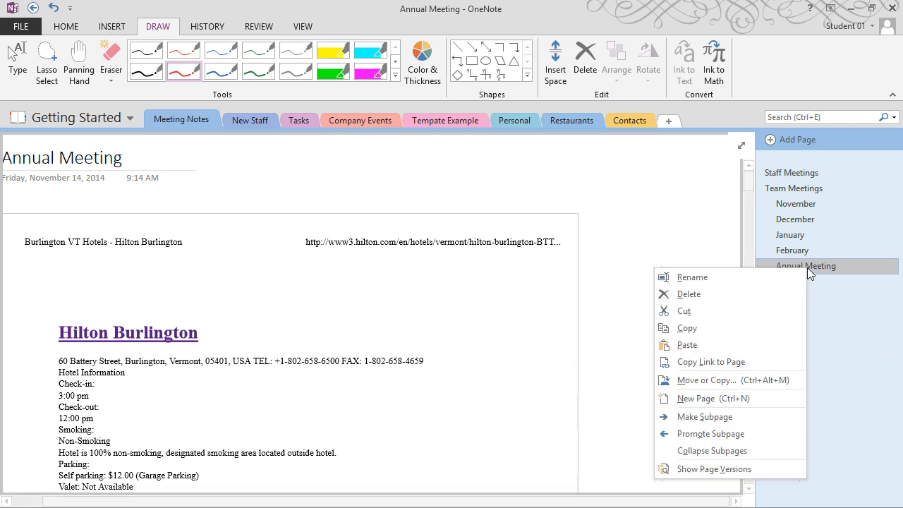
click(776, 433)
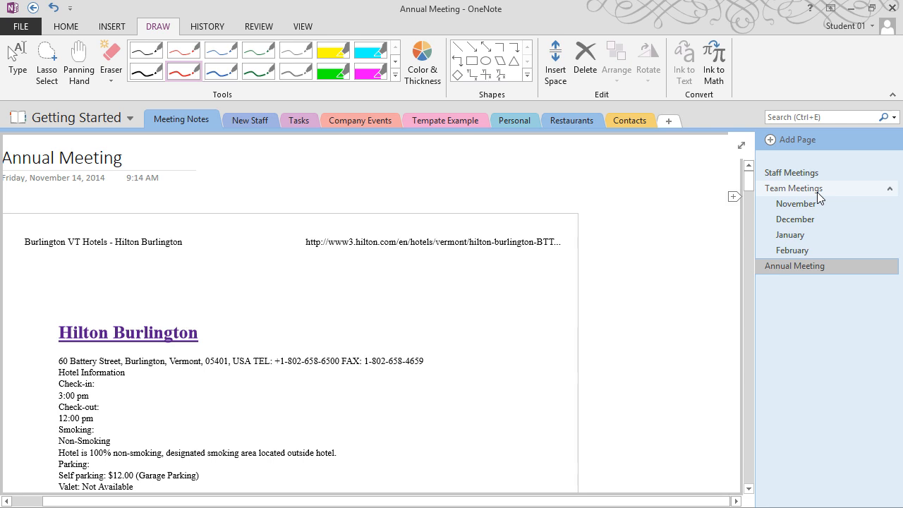
click(891, 189)
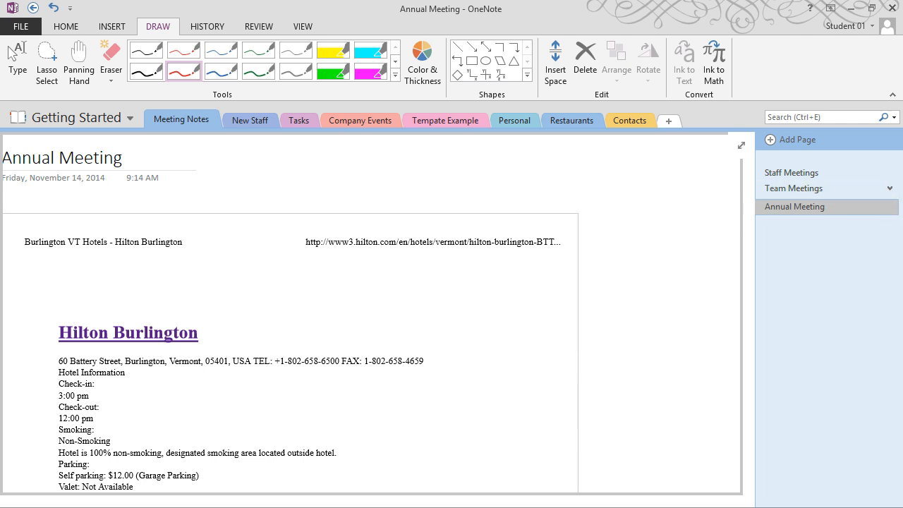
click(889, 189)
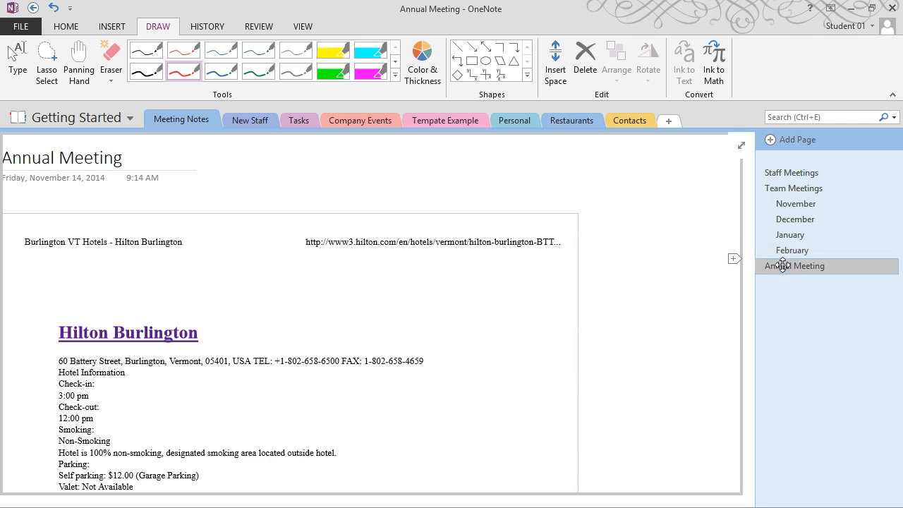
drag(780, 265, 792, 173)
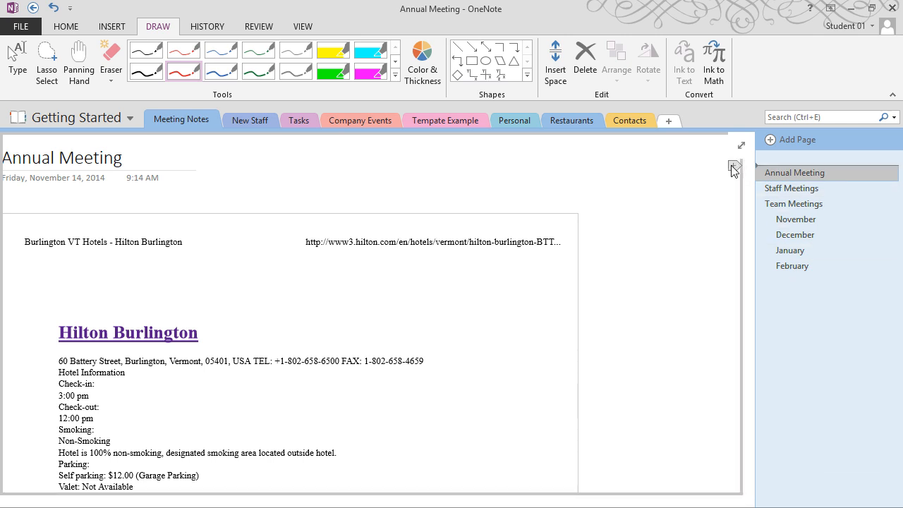
click(251, 125)
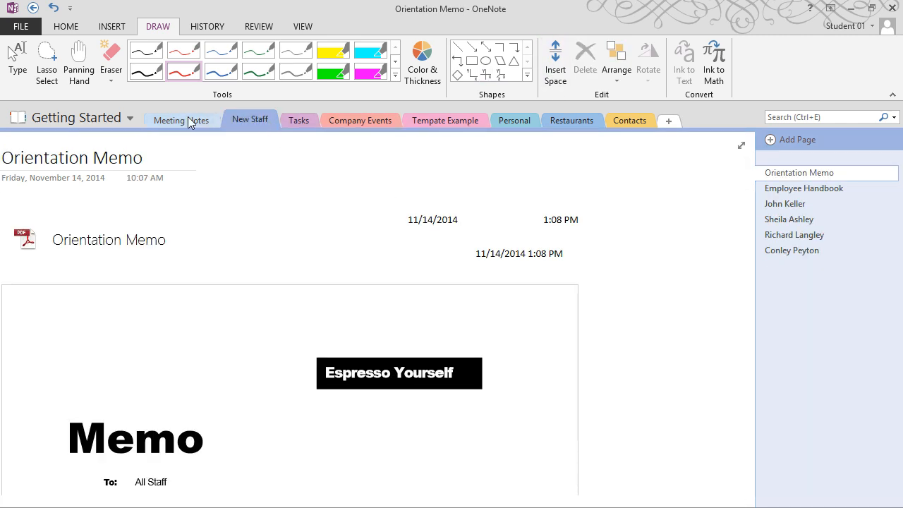
Add five new sections, New Section 1 through New Section 5
click(670, 122)
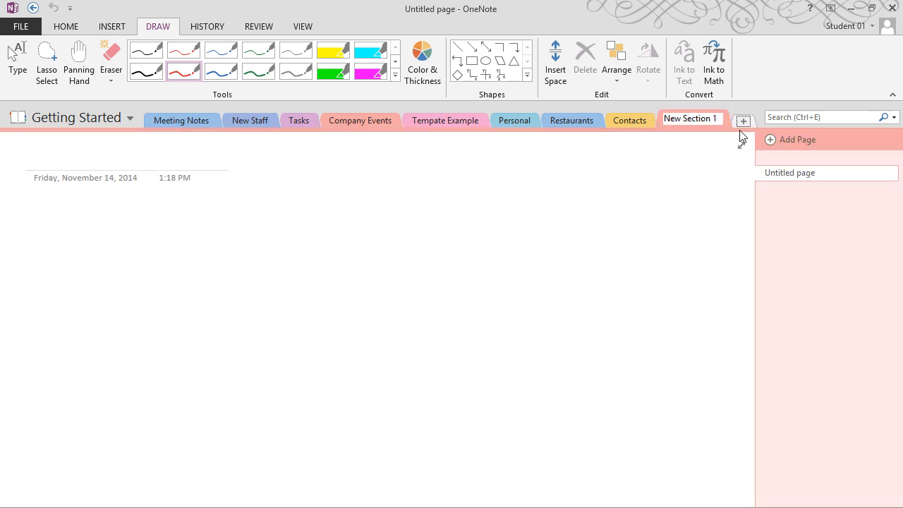
click(743, 122)
click(672, 120)
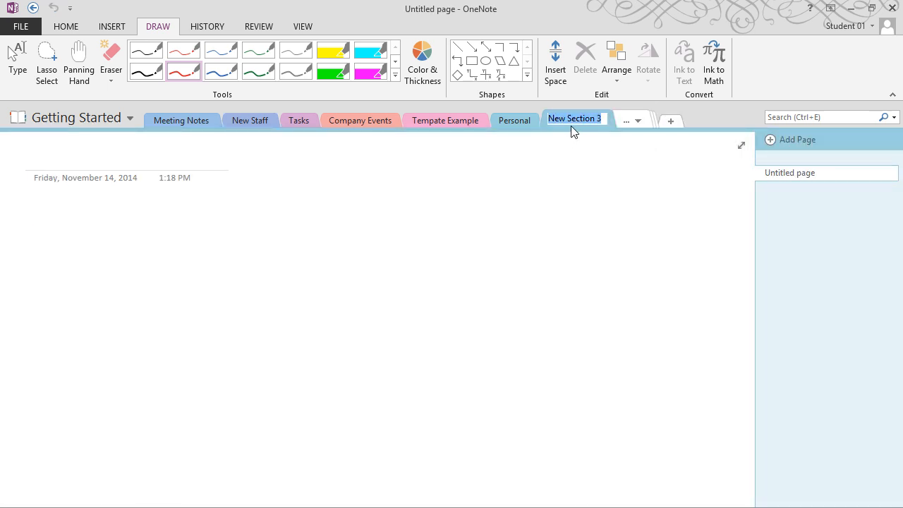
click(671, 123)
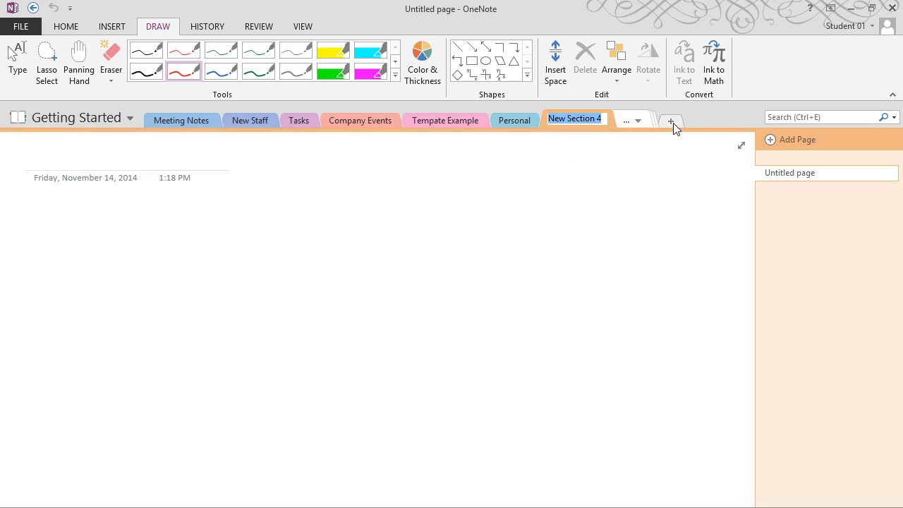
click(671, 122)
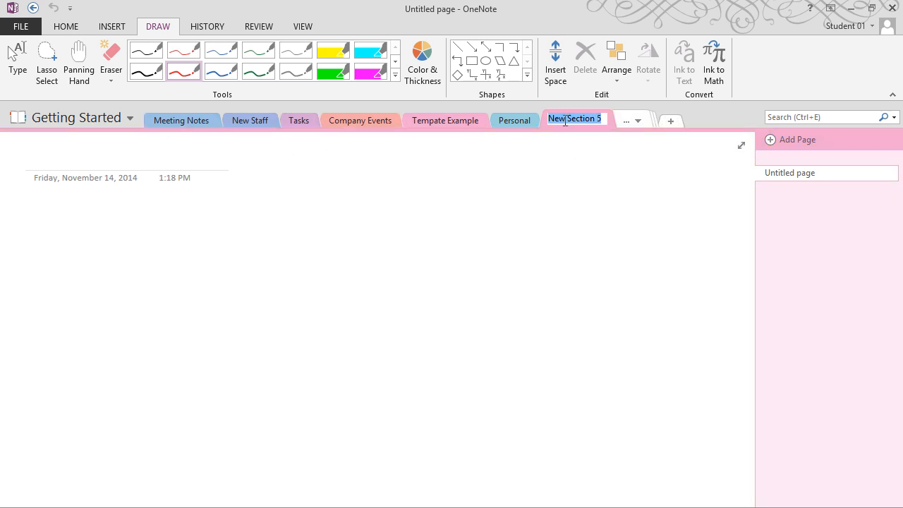
Check the overflow section list, close it, and return to typing on the untitled page
click(639, 121)
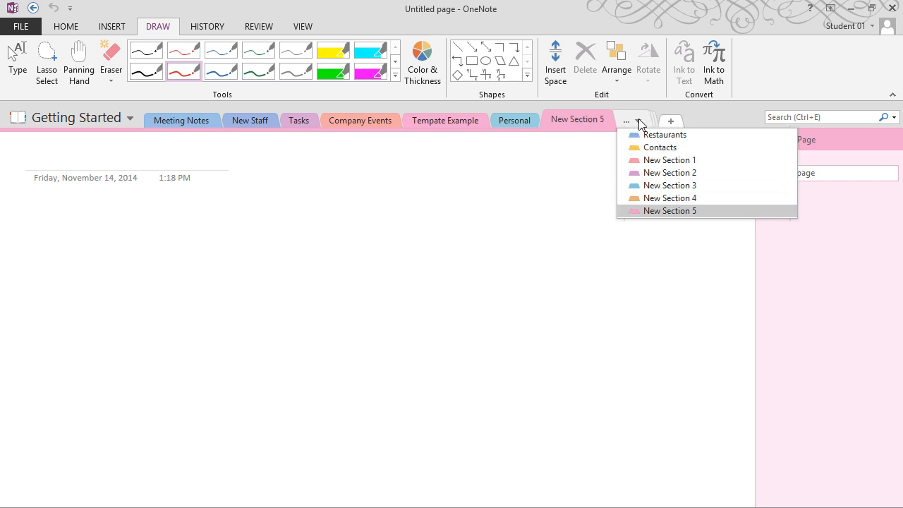
click(565, 184)
key(Escape)
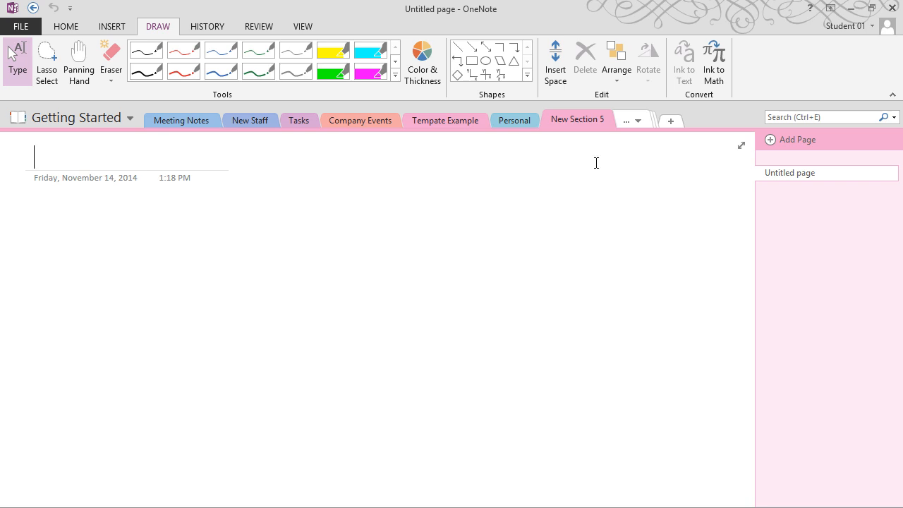
Create a new section group named Personal
right_click(701, 118)
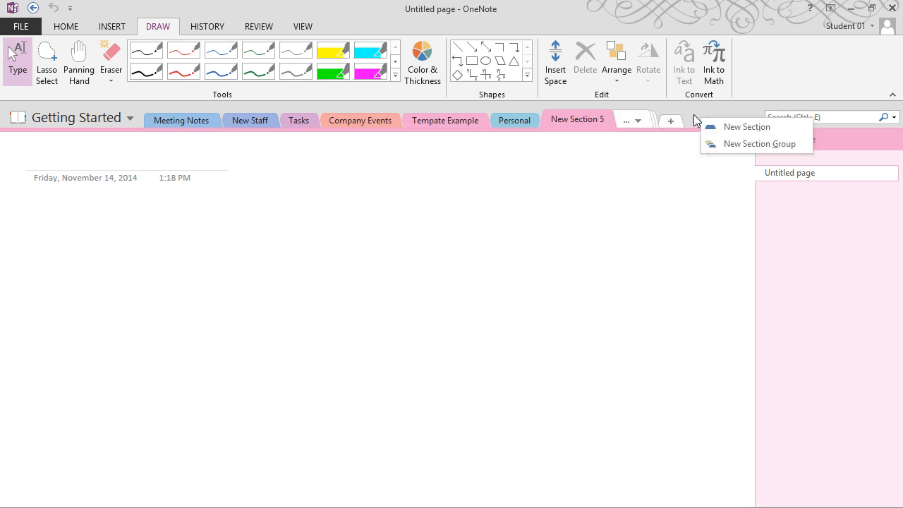
click(748, 144)
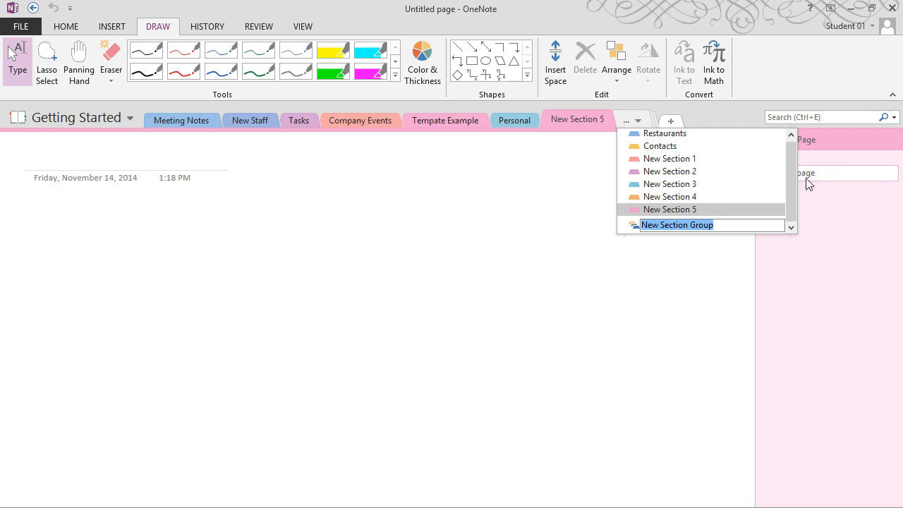
text(Personal)
key(Return)
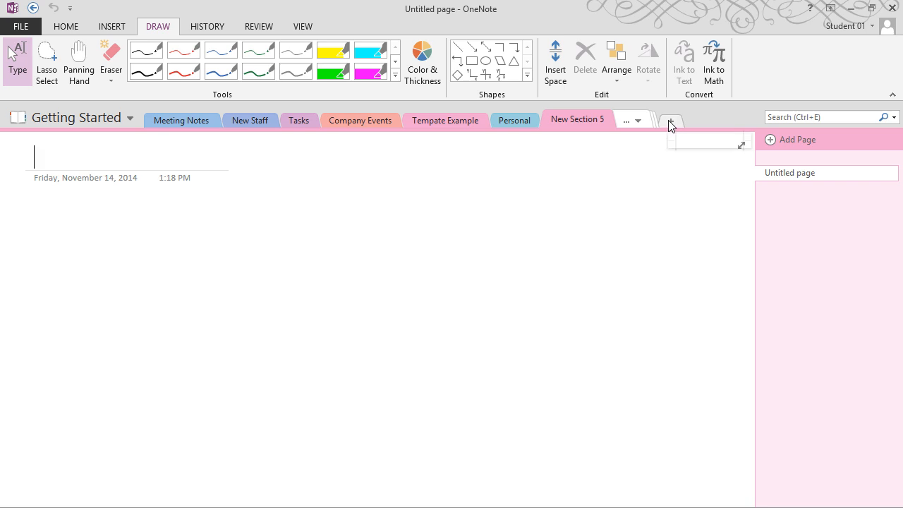
Open the Personal section group from the hidden-sections list
click(639, 121)
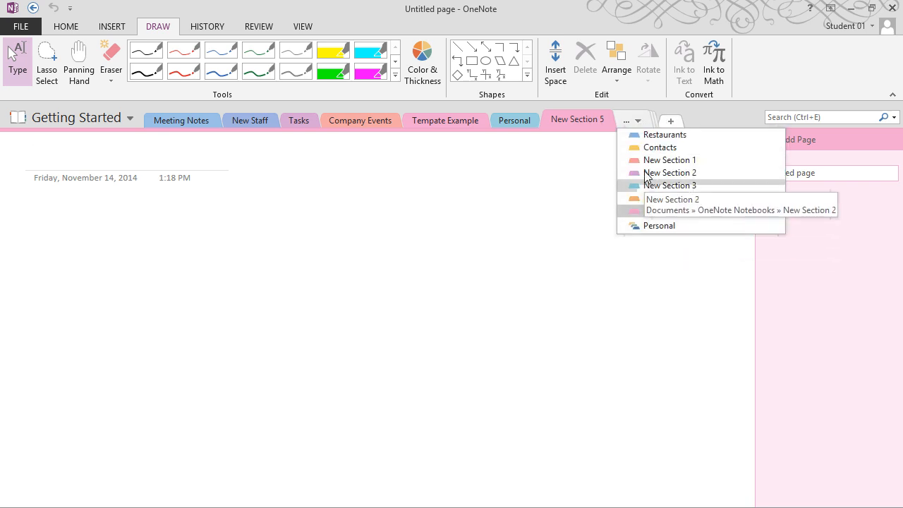
click(646, 213)
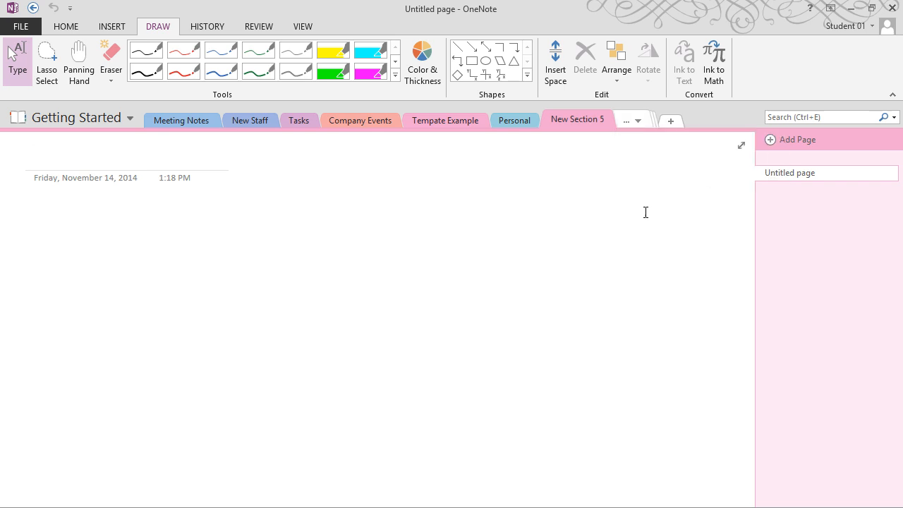
click(643, 119)
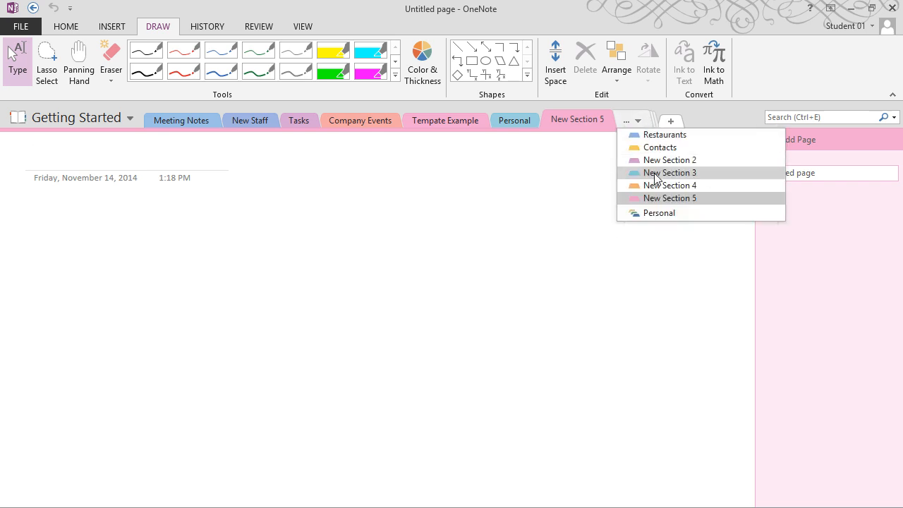
click(653, 213)
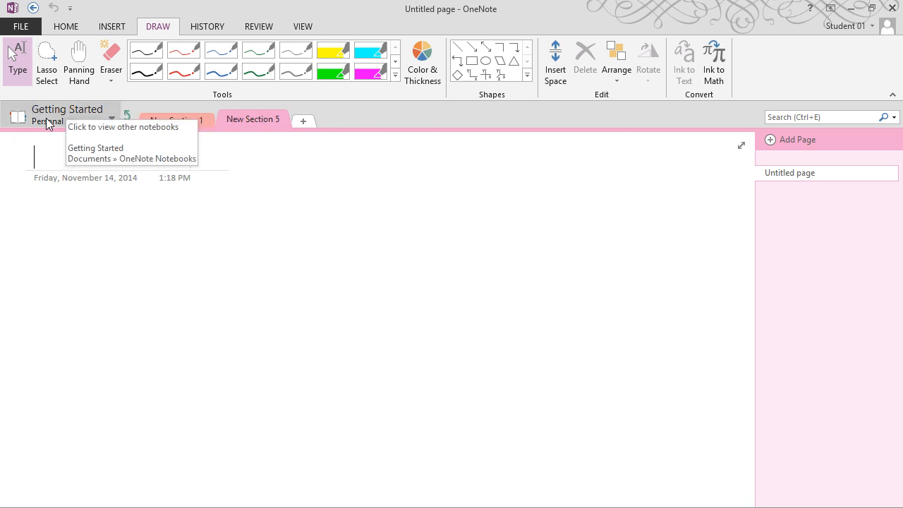
Move New Section 3 into the Personal section group
click(181, 125)
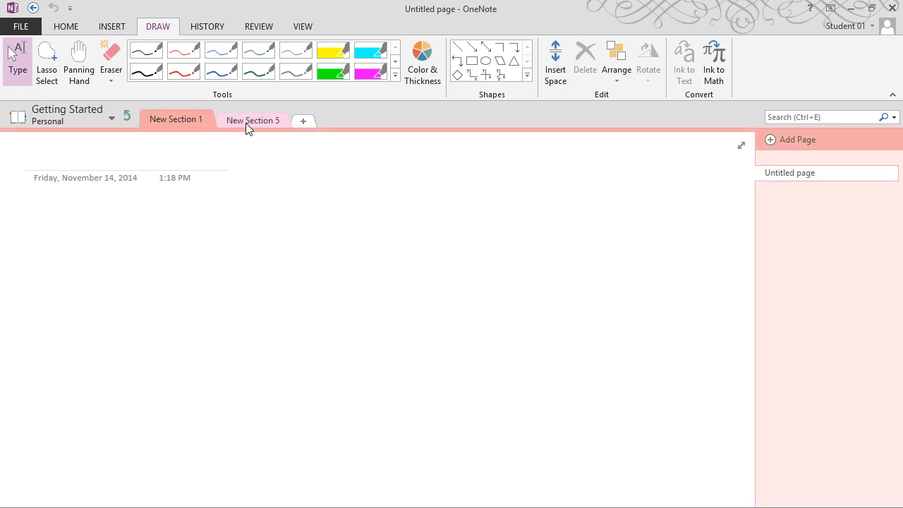
click(130, 117)
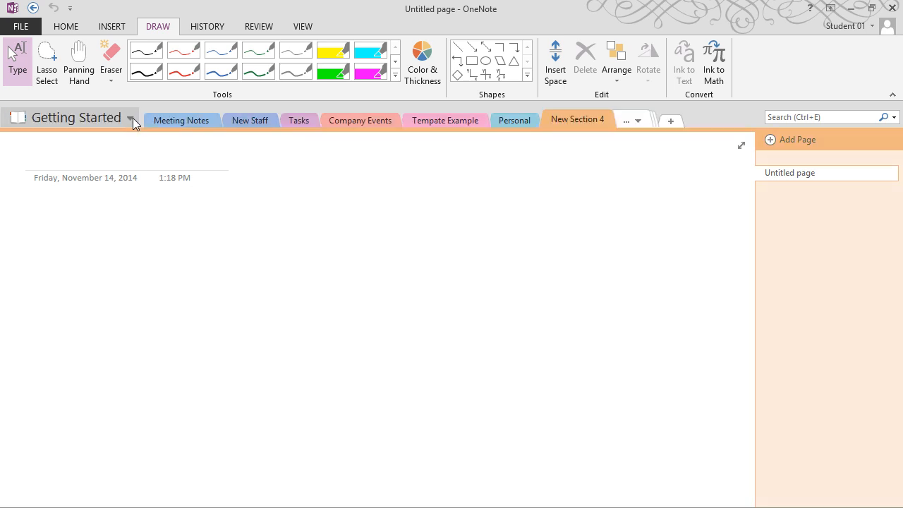
click(644, 122)
drag(645, 196, 646, 201)
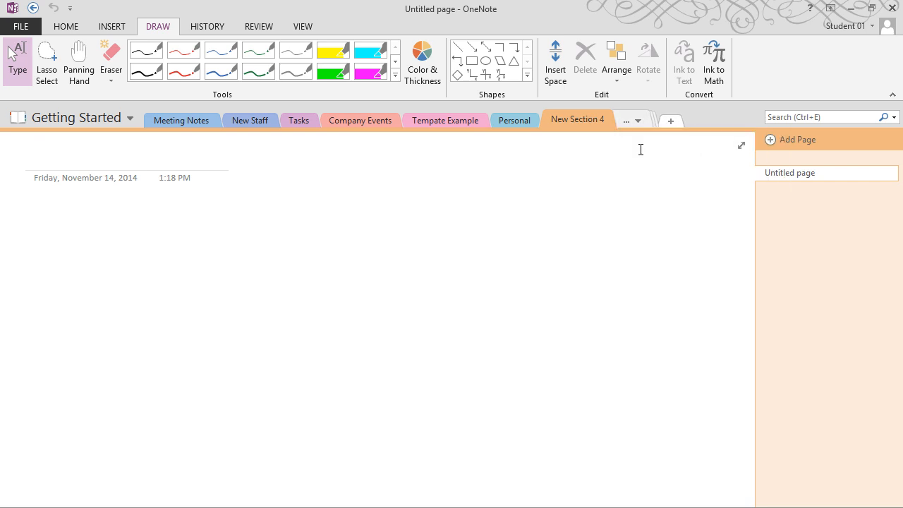
click(642, 123)
click(651, 189)
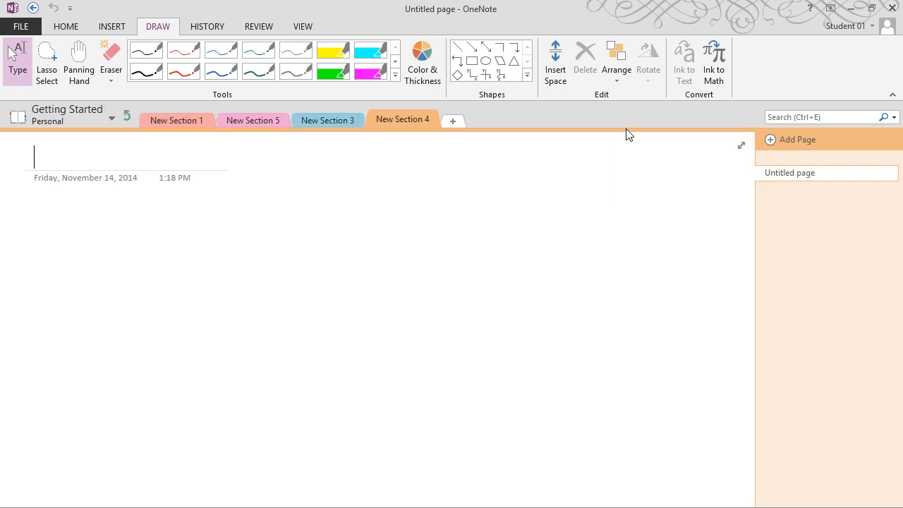
Drag the Personal section into the Personal group and verify its contents
click(126, 117)
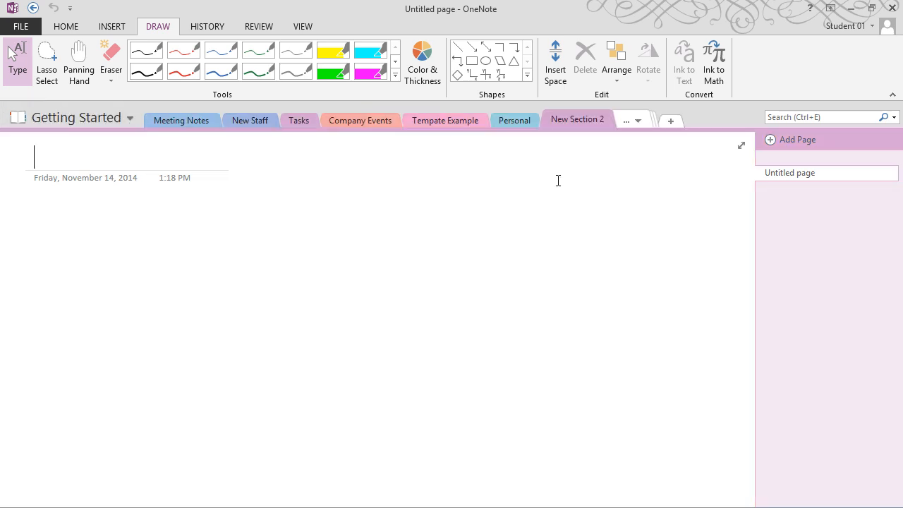
click(635, 120)
click(637, 175)
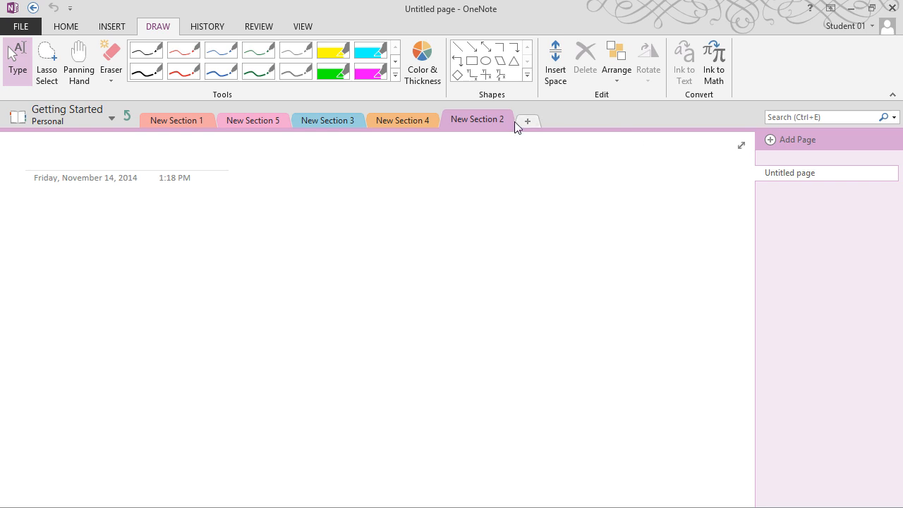
click(127, 116)
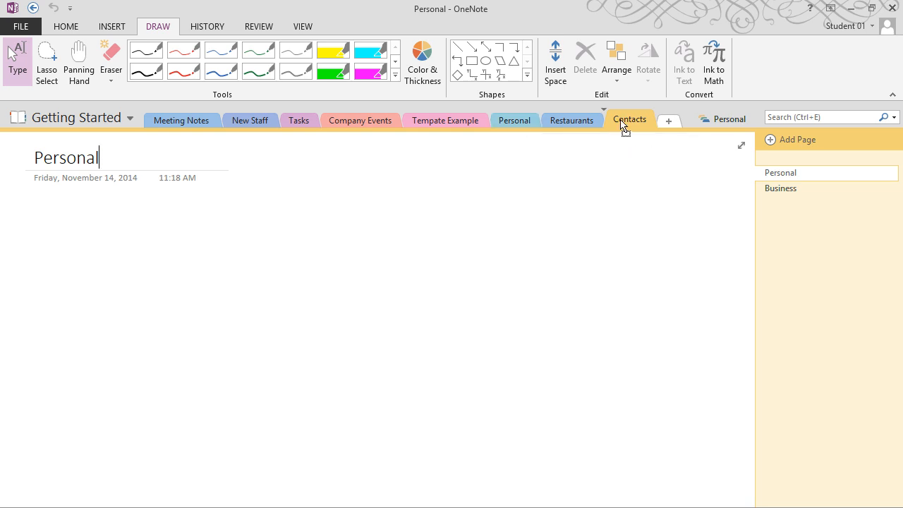
mouse_move(715, 126)
mouse_down()
mouse_move(730, 125)
mouse_move(724, 118)
mouse_up()
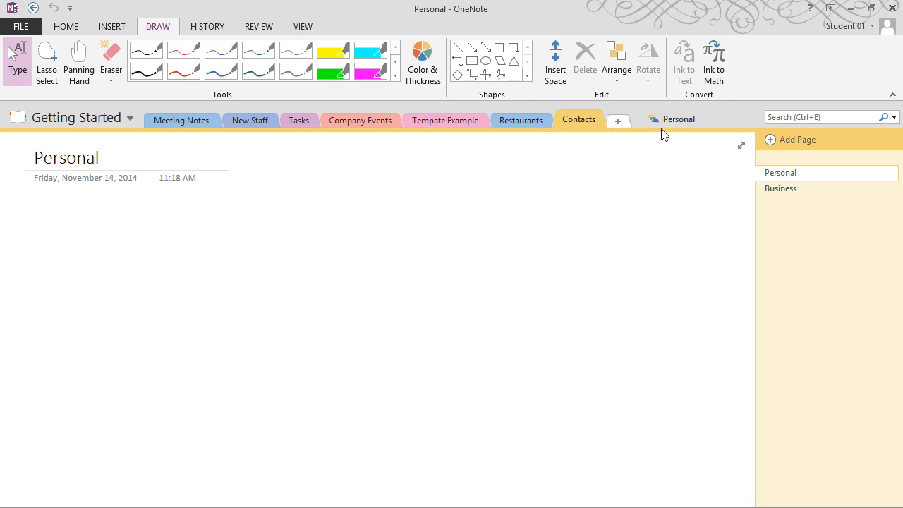
click(681, 123)
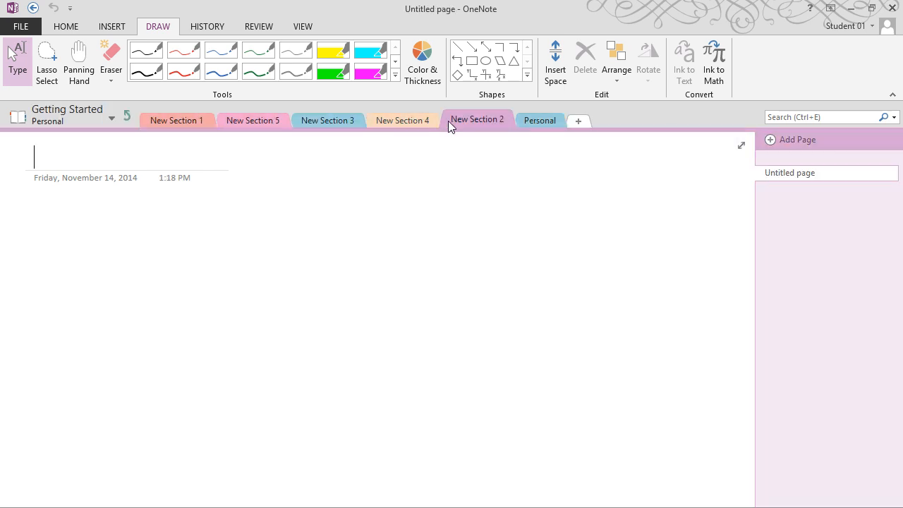
click(129, 115)
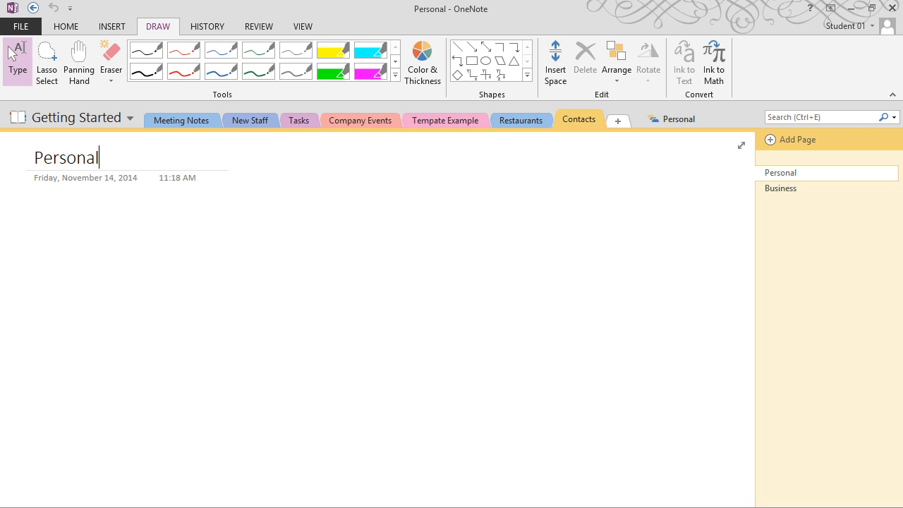
Dismiss the tab-bar menu and switch via Meeting Notes to New Staff's Orientation Memo page
right_click(724, 125)
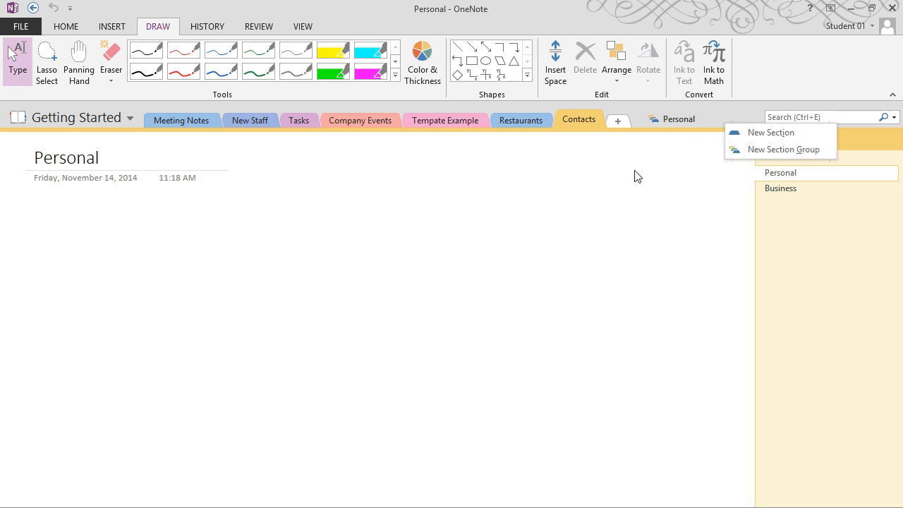
click(177, 121)
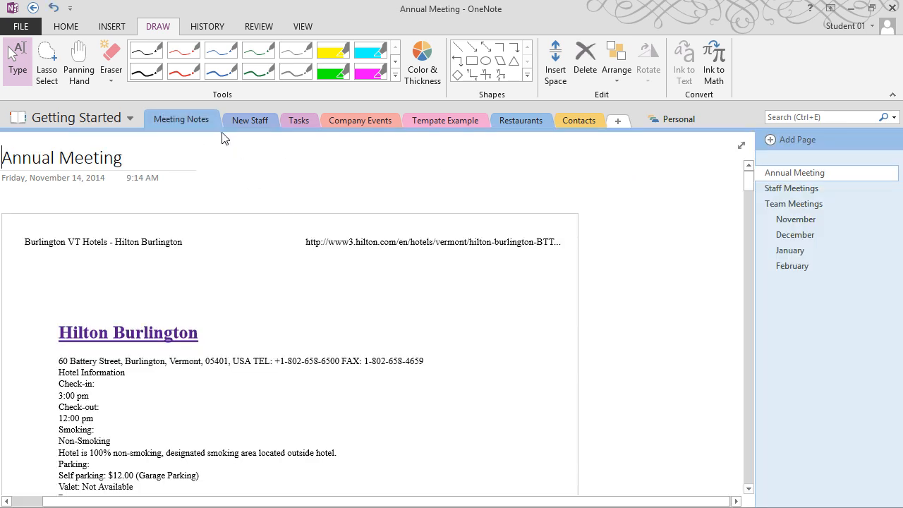
click(230, 124)
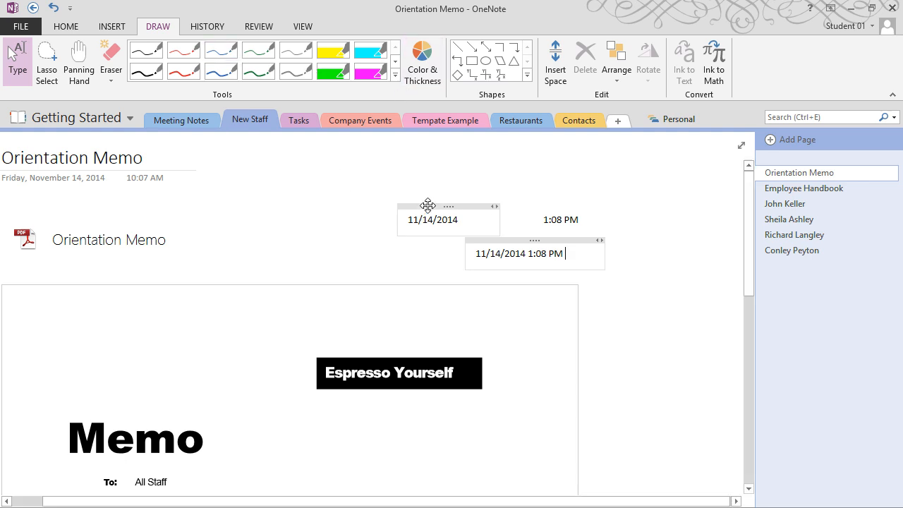
Delete the Contacts section and confirm sending it to the Recycle Bin
right_click(576, 120)
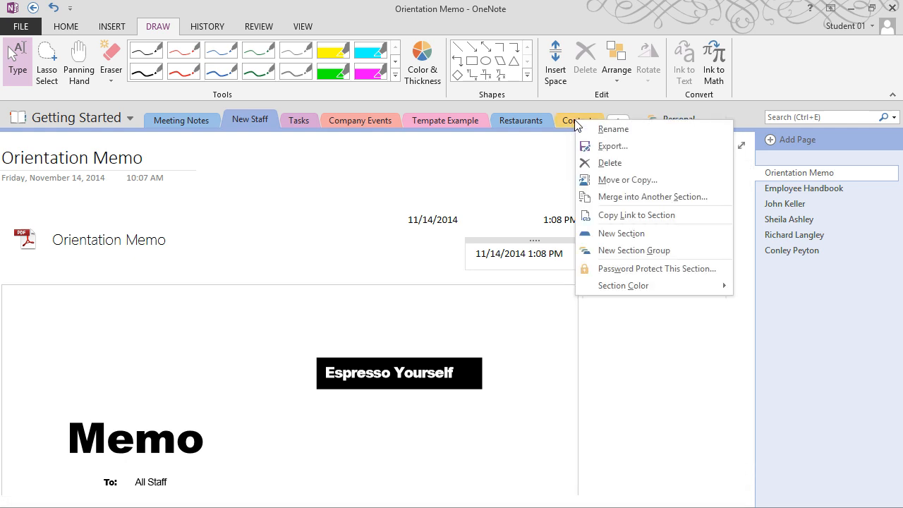
click(600, 163)
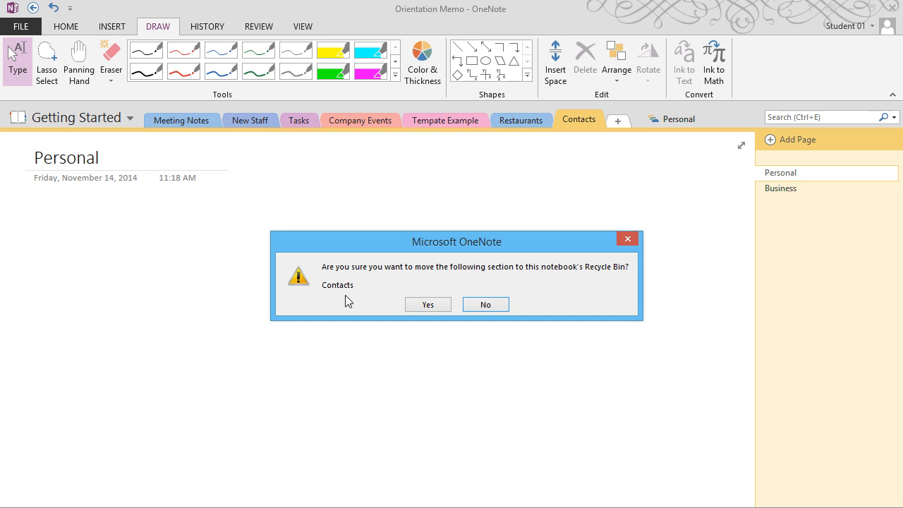
click(419, 304)
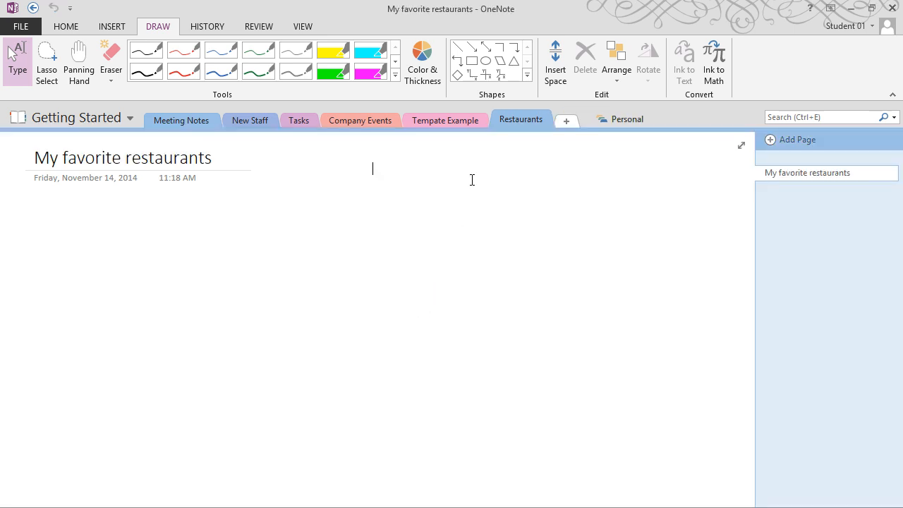
Open the notebook's Recycle Bin from the History tools
click(204, 28)
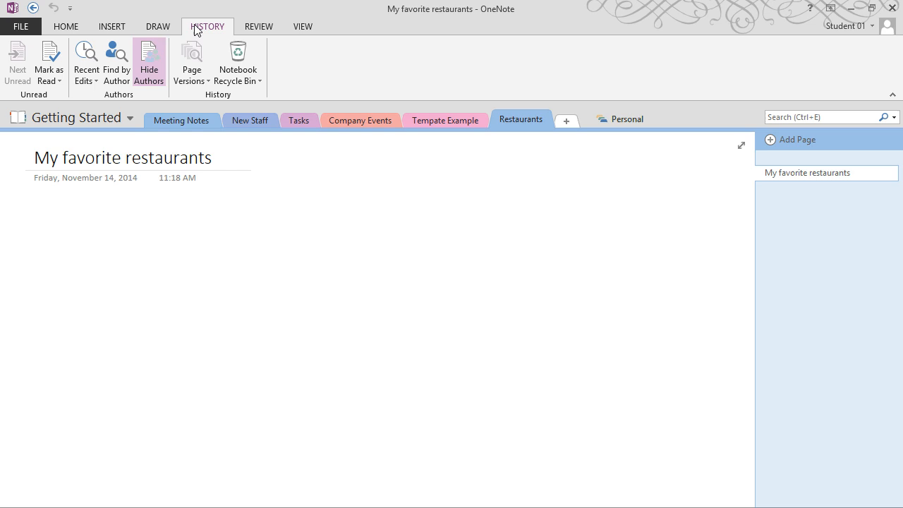
click(254, 82)
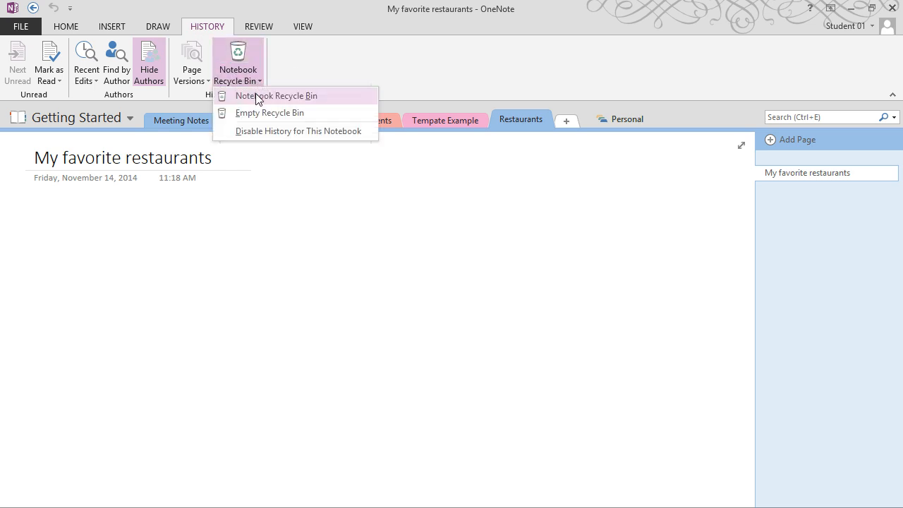
click(258, 97)
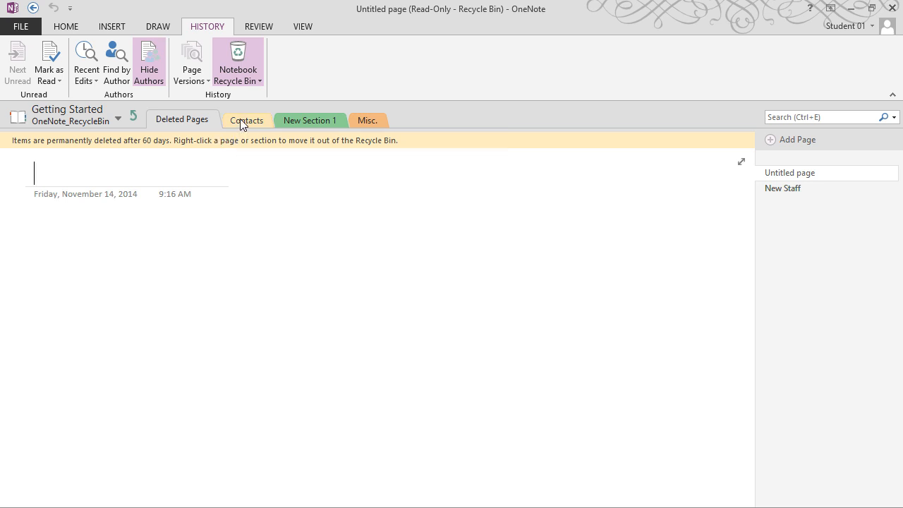
Drag the deleted Contacts section back into My Notebook, after Restaurants
drag(239, 120, 70, 113)
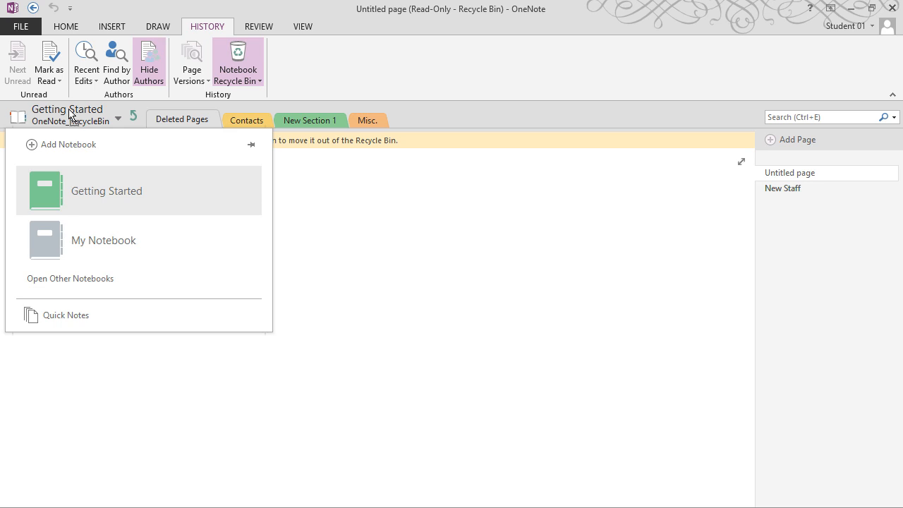
drag(69, 113, 82, 244)
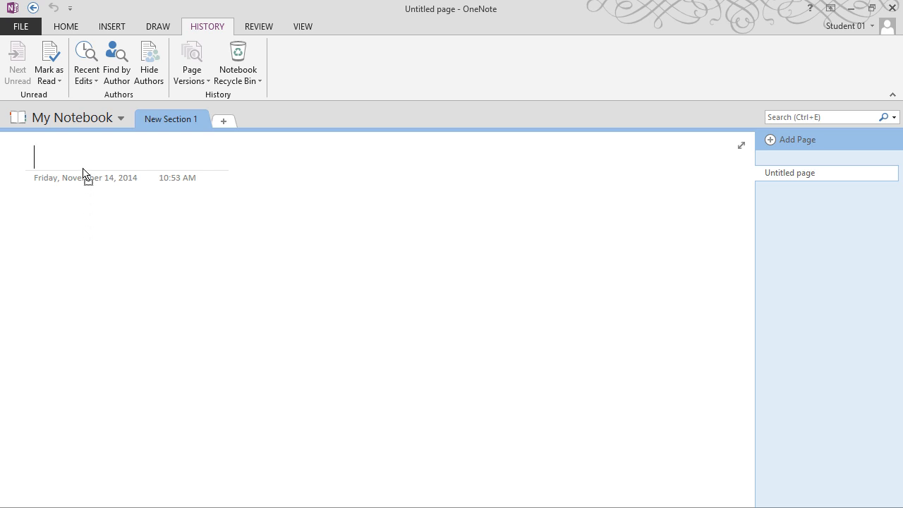
mouse_move(83, 169)
mouse_down()
mouse_move(97, 117)
mouse_move(97, 186)
mouse_move(119, 214)
mouse_move(551, 133)
mouse_move(562, 110)
mouse_move(564, 121)
mouse_up()
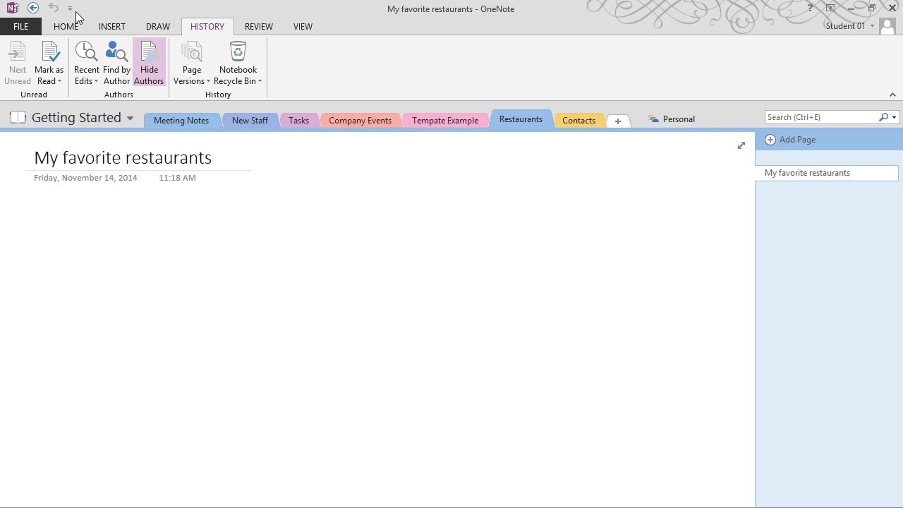
From the Tasks section, open the Schedule review flagged task in Outlook and save and close it
click(35, 27)
click(45, 23)
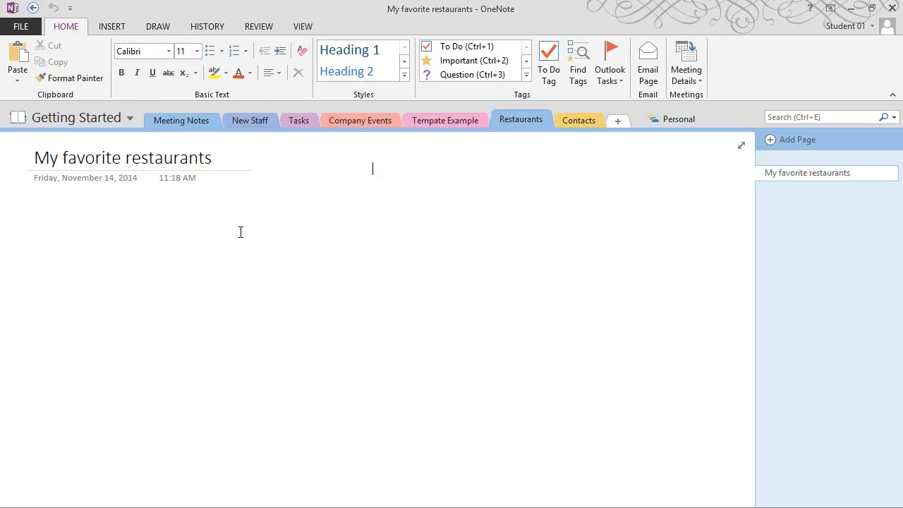
click(296, 121)
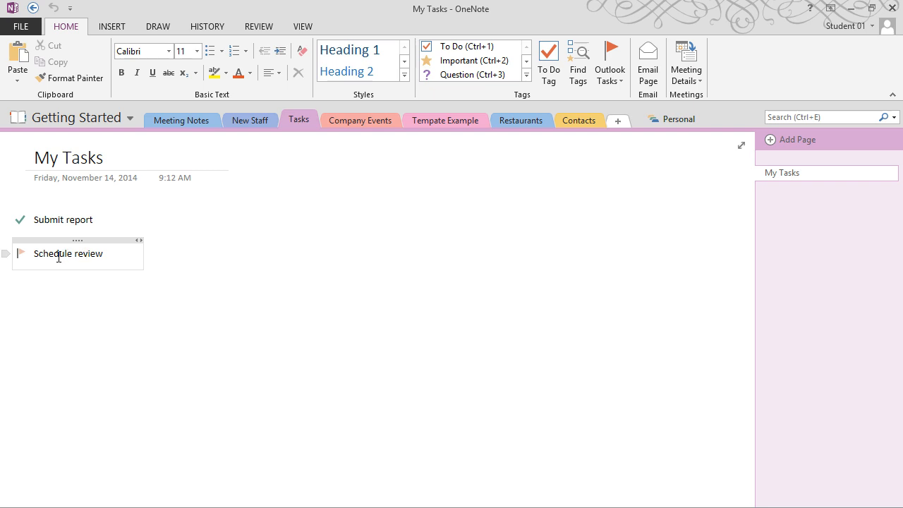
click(21, 256)
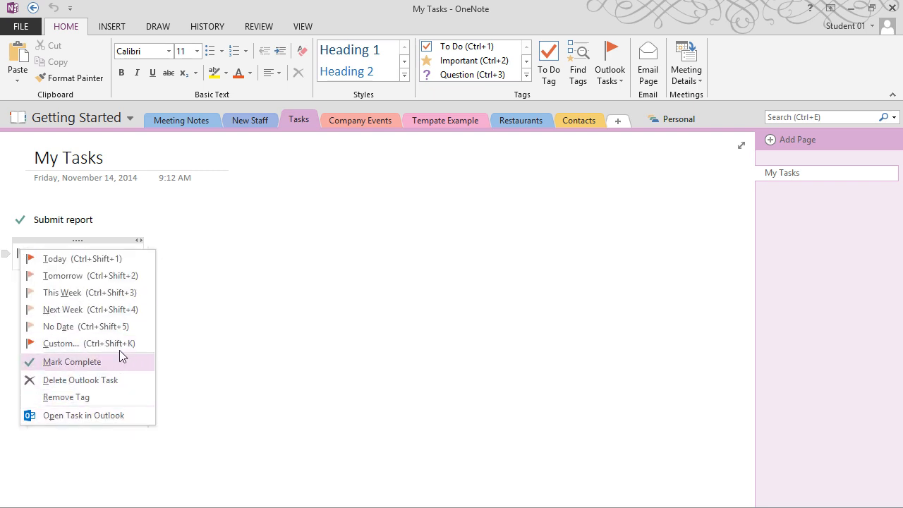
click(115, 415)
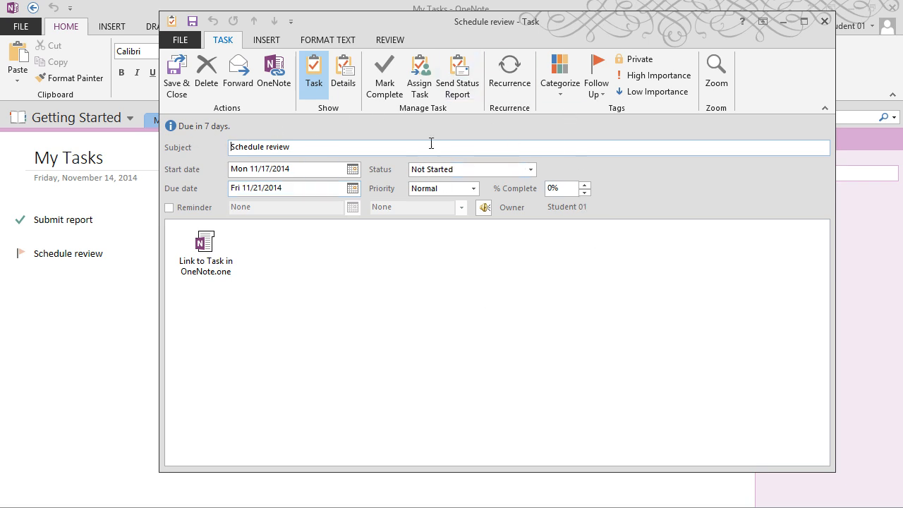
click(179, 79)
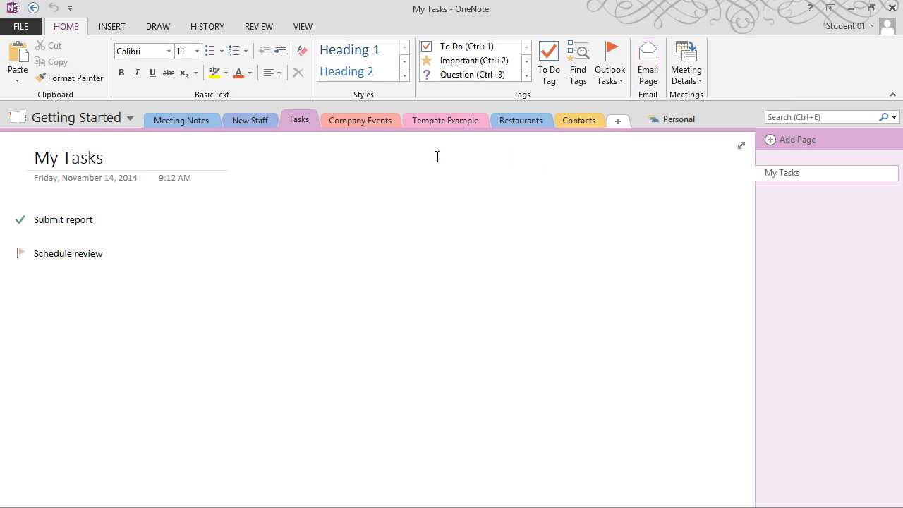
Insert today's All Staff Meeting details from Outlook onto the New Staff page
click(250, 121)
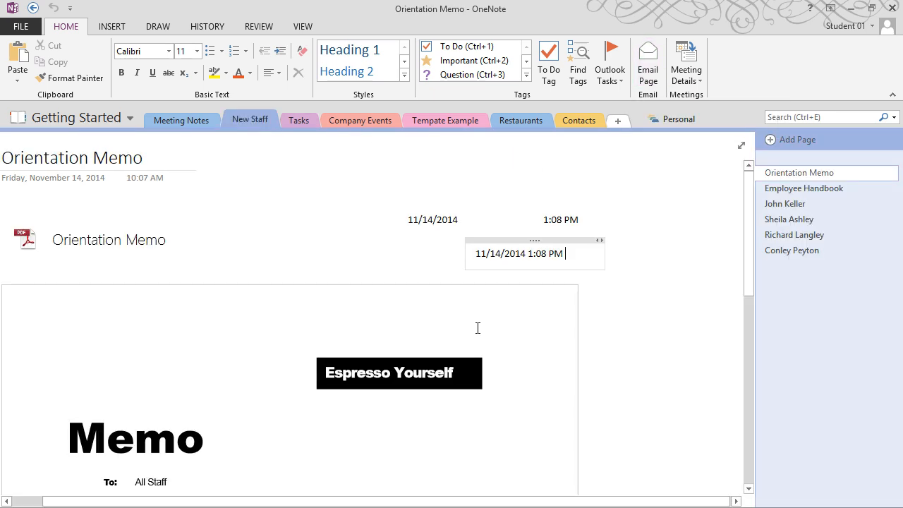
scroll(473, 325, down, 10)
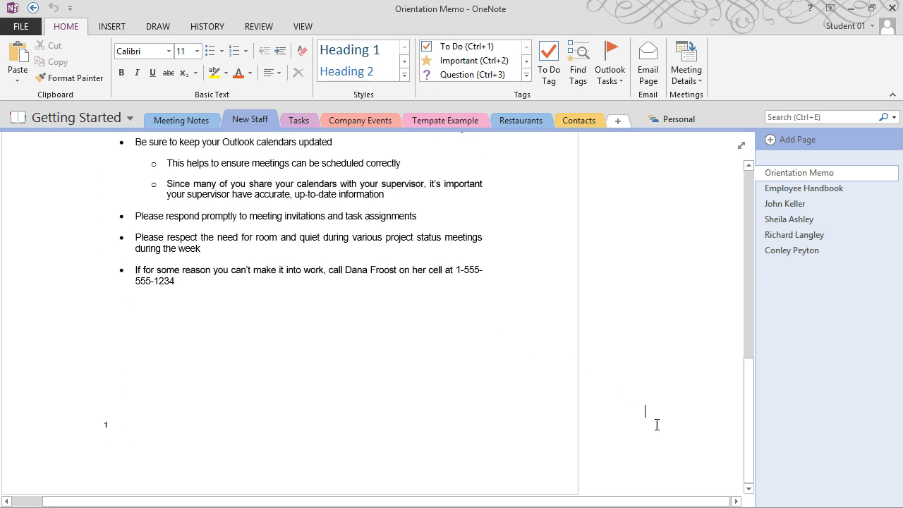
drag(749, 363, 758, 163)
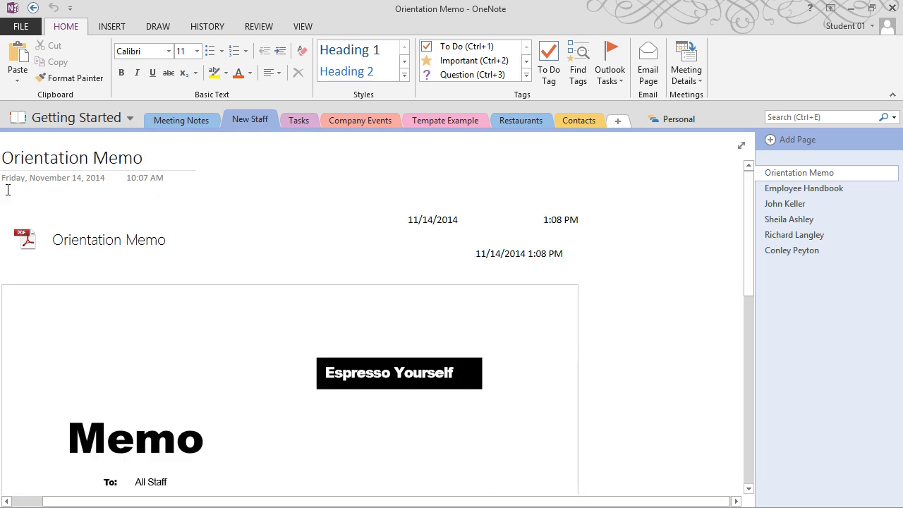
click(702, 83)
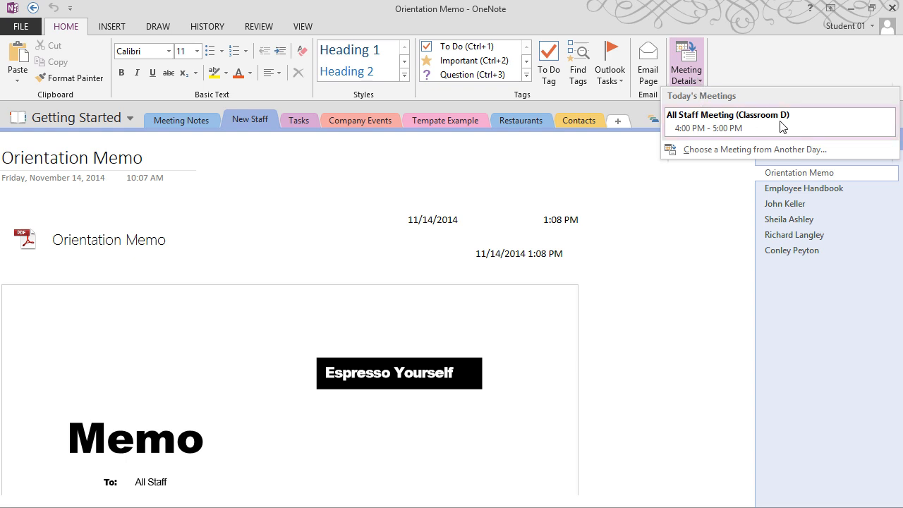
click(819, 126)
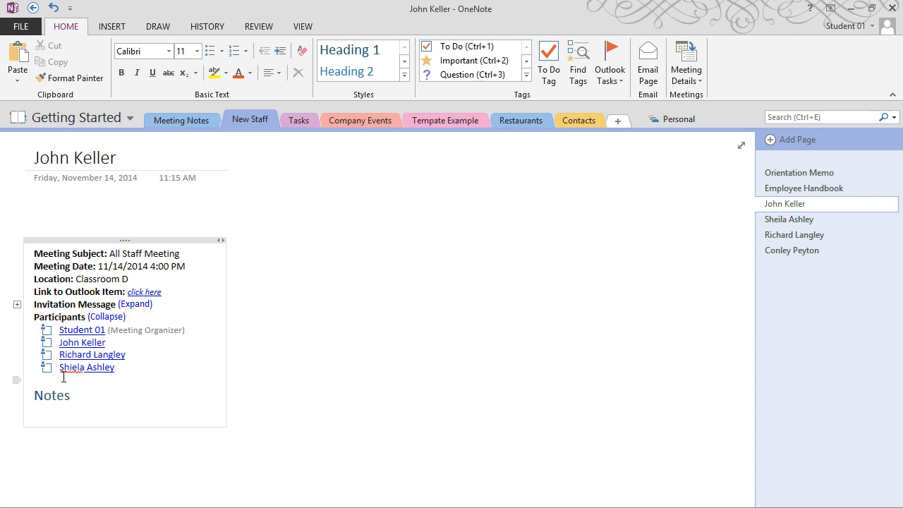
Write 'Meet New Staff' under the Notes heading and move the notes block up and right
click(58, 410)
text(Meet New Staff)
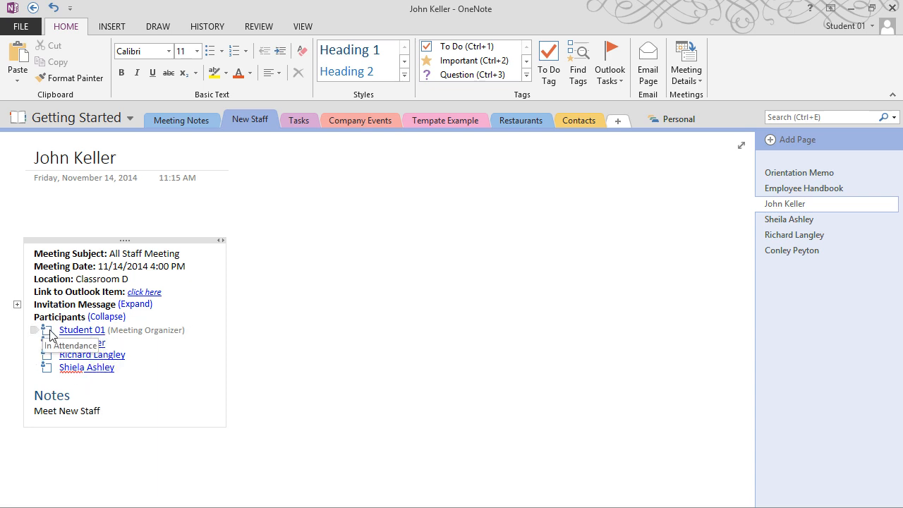
drag(135, 238, 182, 223)
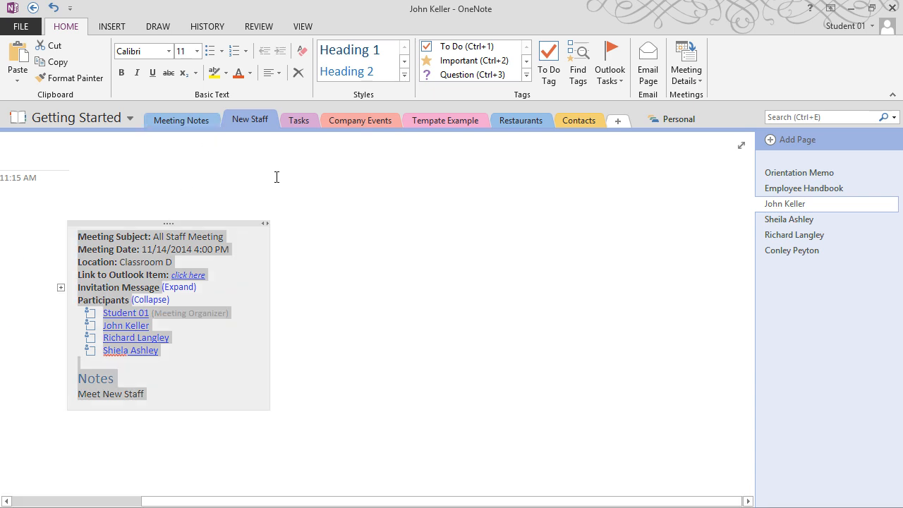
click(383, 205)
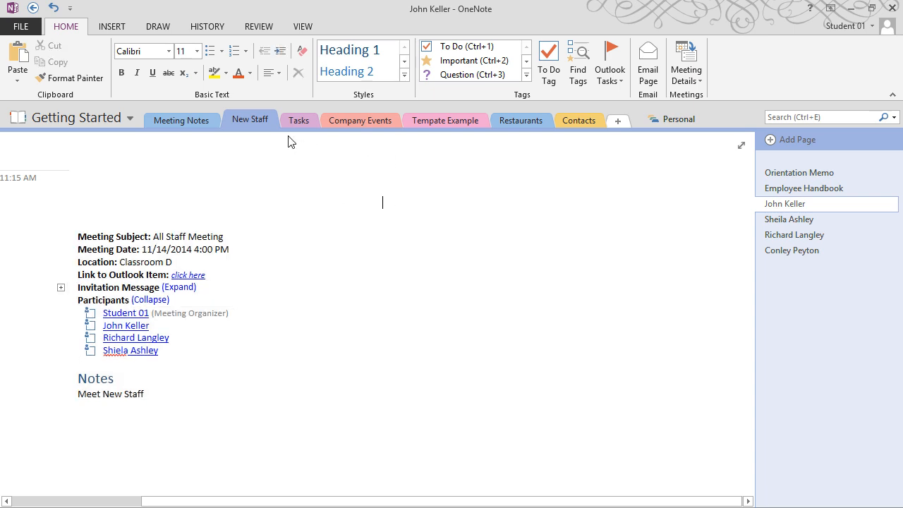
click(182, 124)
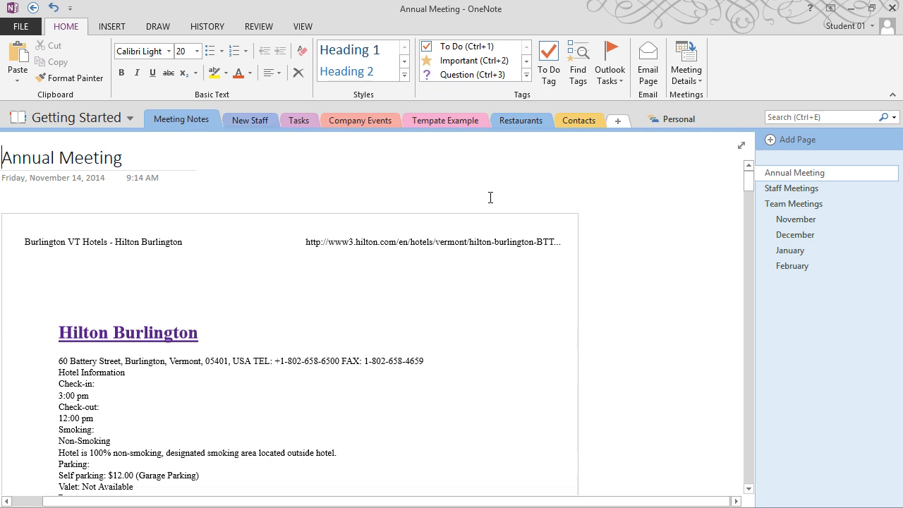
Insert a 'Check out this template' link to Getting Started's Tempate Example section on the Staff Meetings page
click(793, 189)
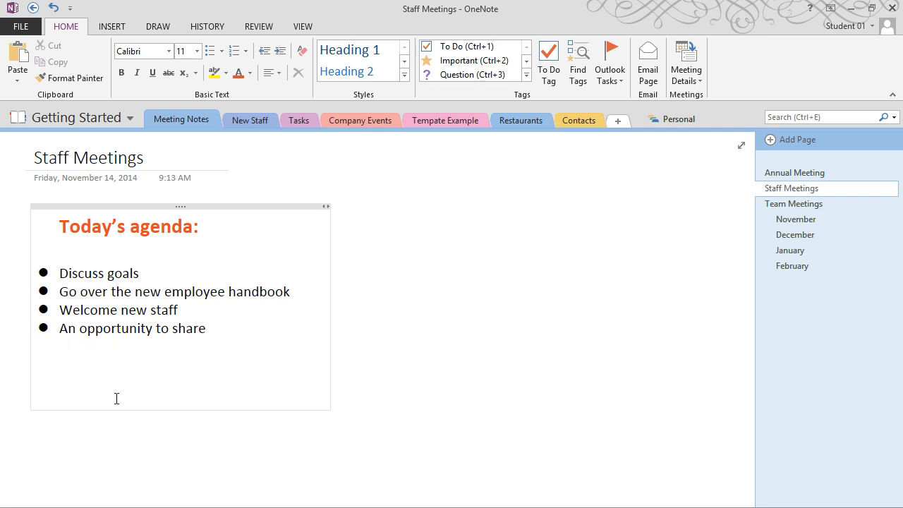
click(131, 26)
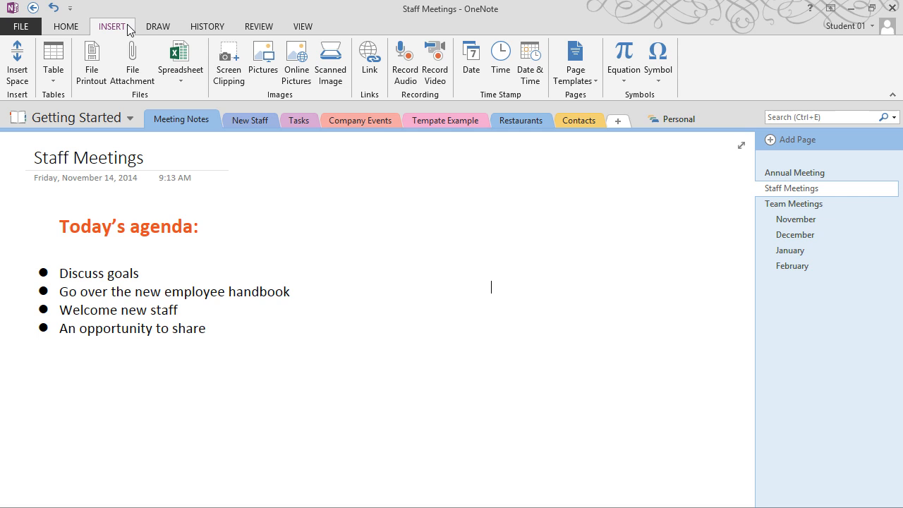
click(368, 63)
click(355, 168)
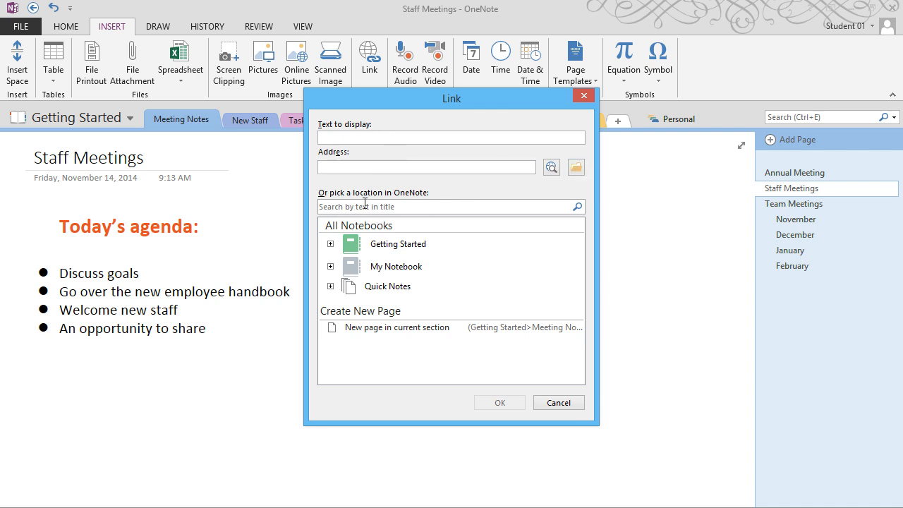
click(330, 244)
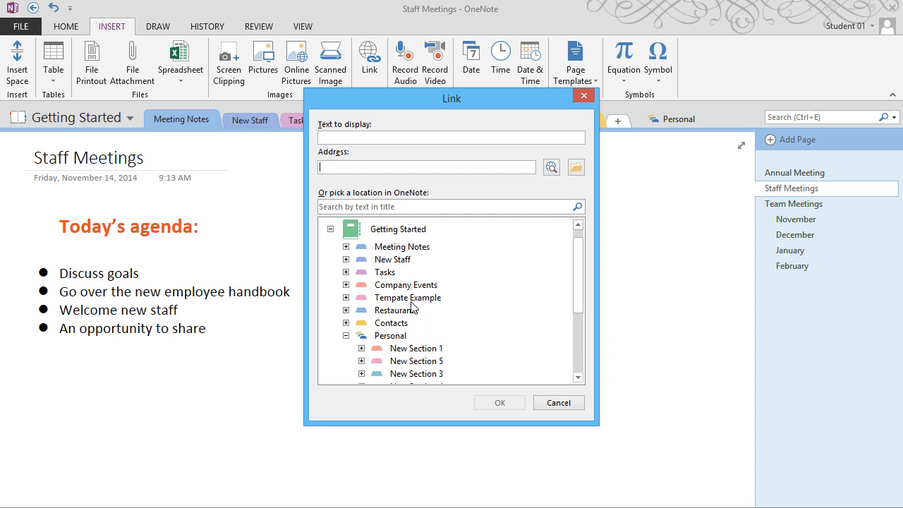
click(414, 300)
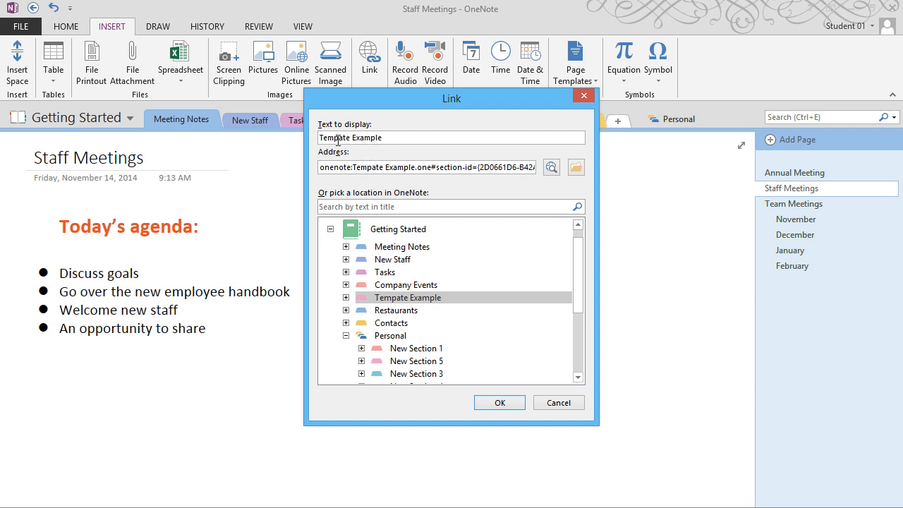
drag(408, 140, 255, 139)
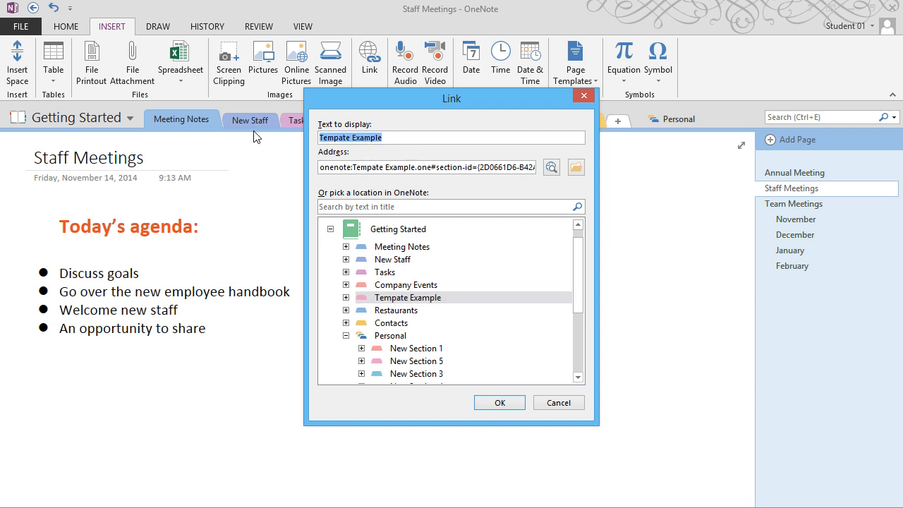
text(Check out t)
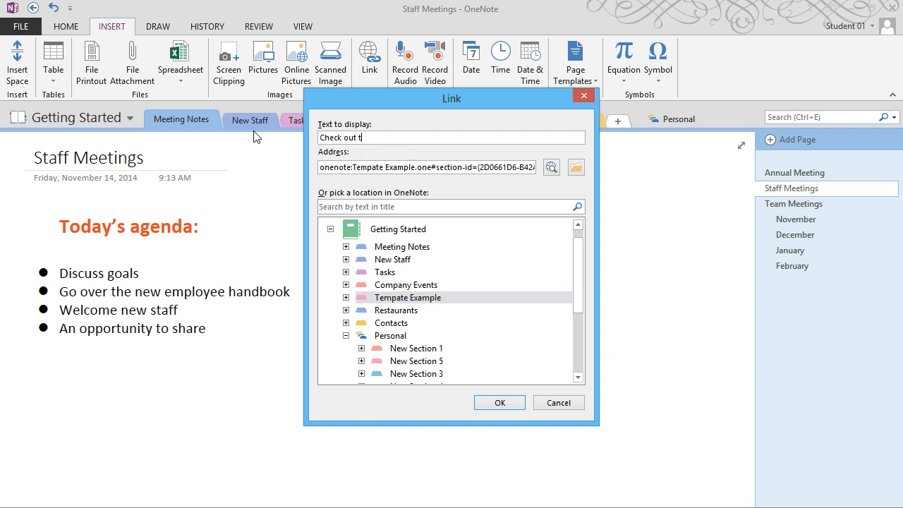
text(his template)
click(499, 403)
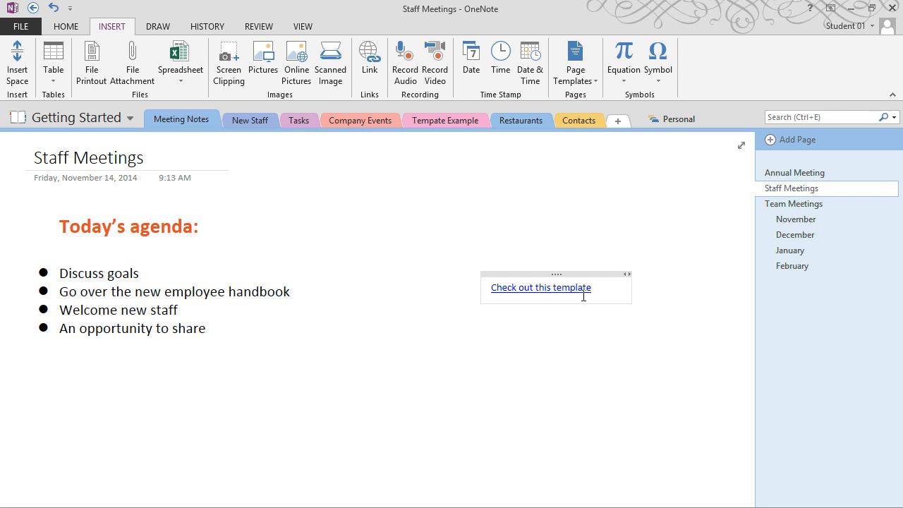
click(526, 289)
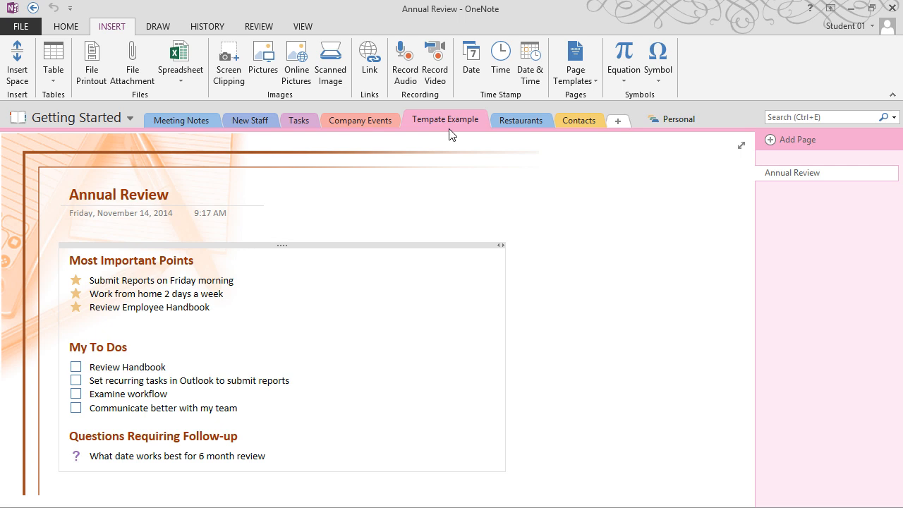
click(208, 124)
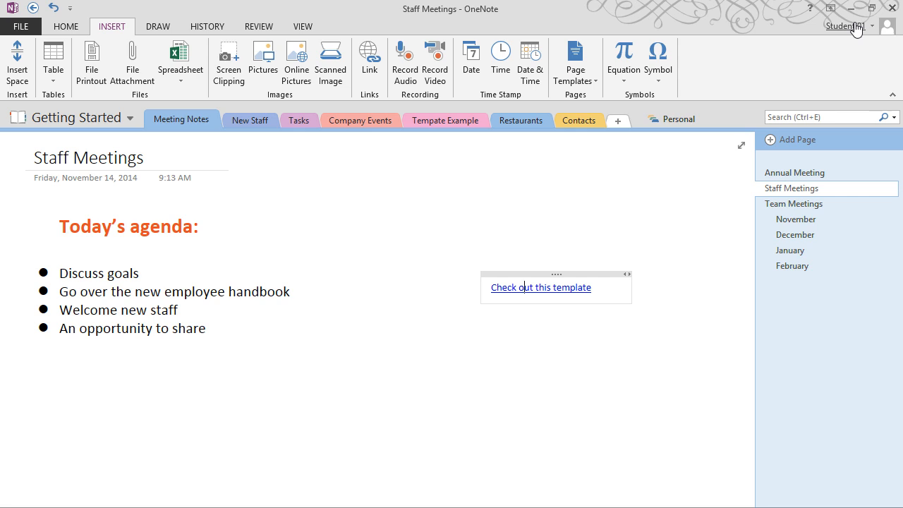
Open the Share on Web or Network screen for the Getting Started notebook
click(21, 28)
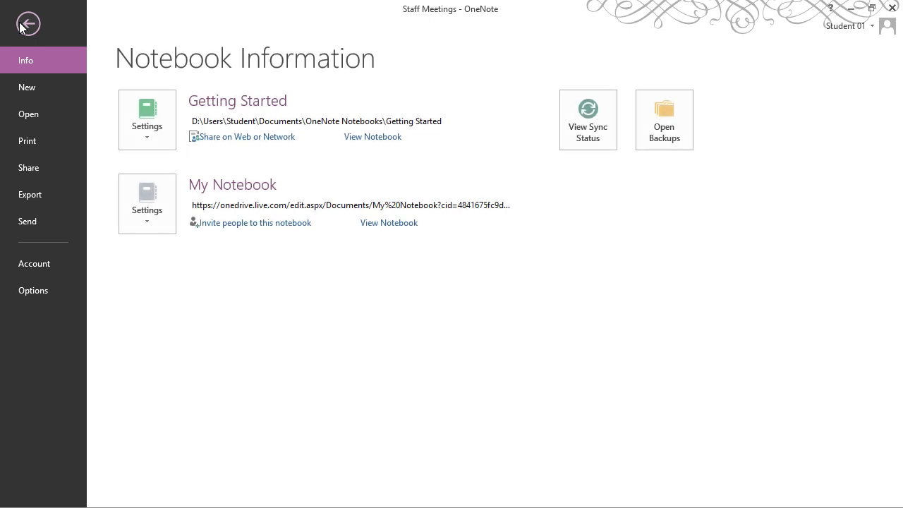
click(270, 145)
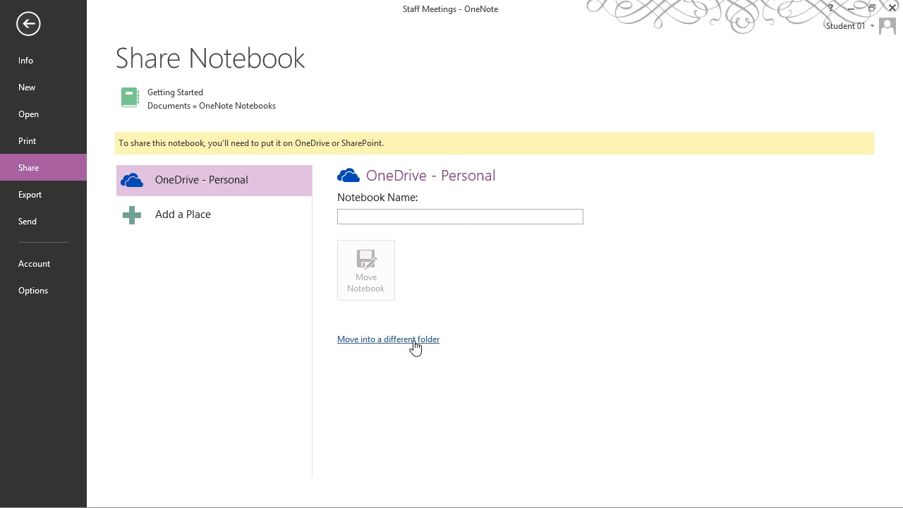
Move the notebook to personal OneDrive as Test Notebook and acknowledge the syncing message
click(168, 220)
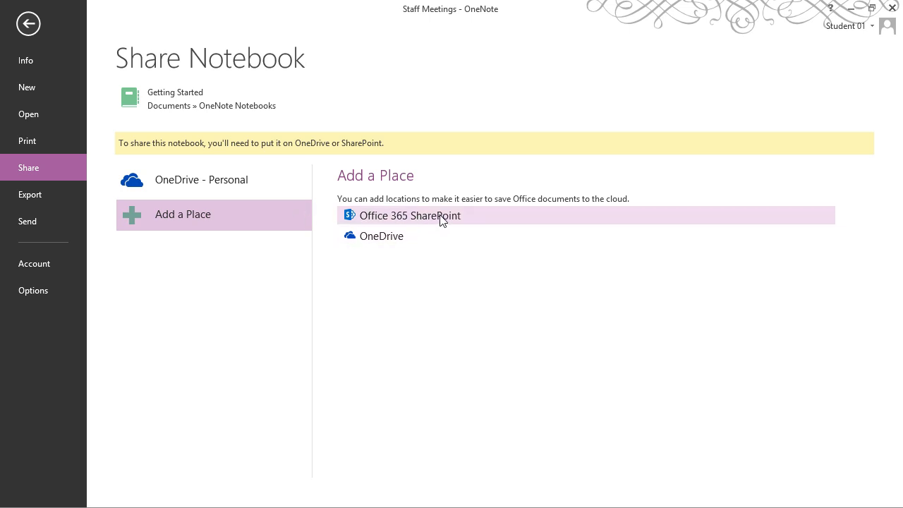
click(233, 179)
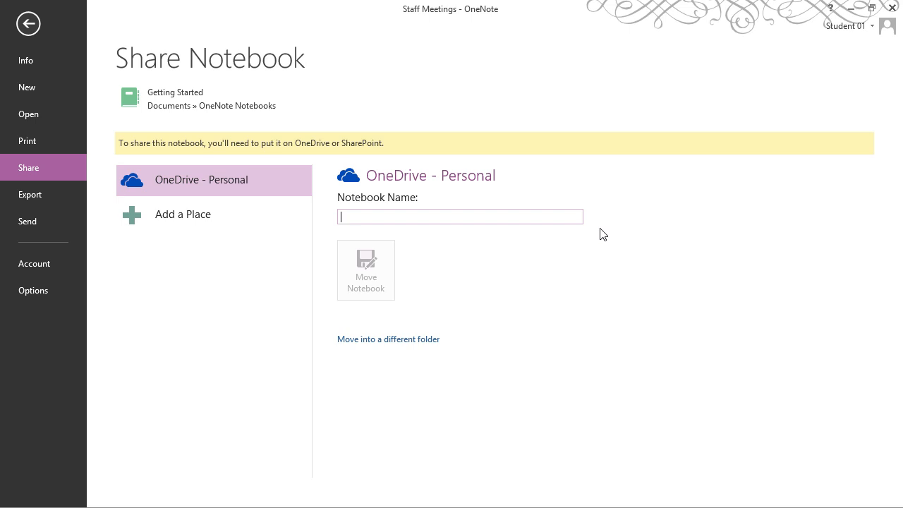
text(Test Notebook)
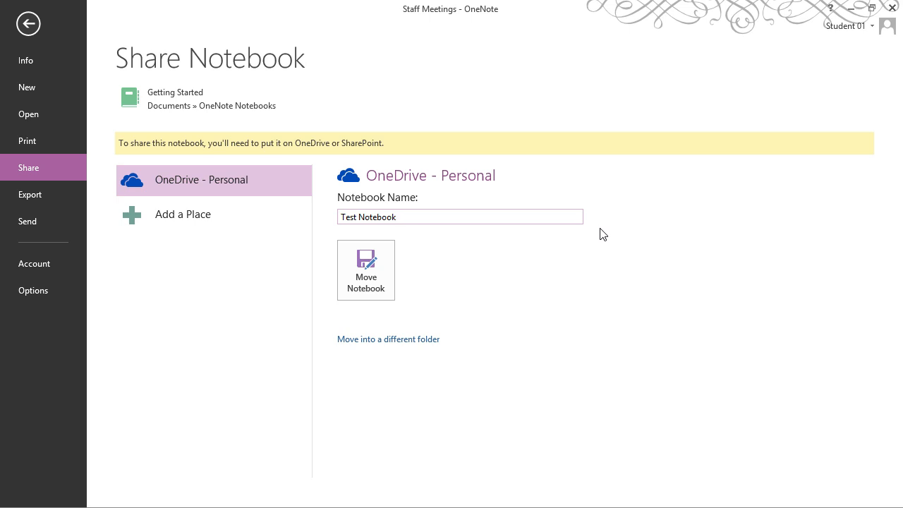
click(357, 259)
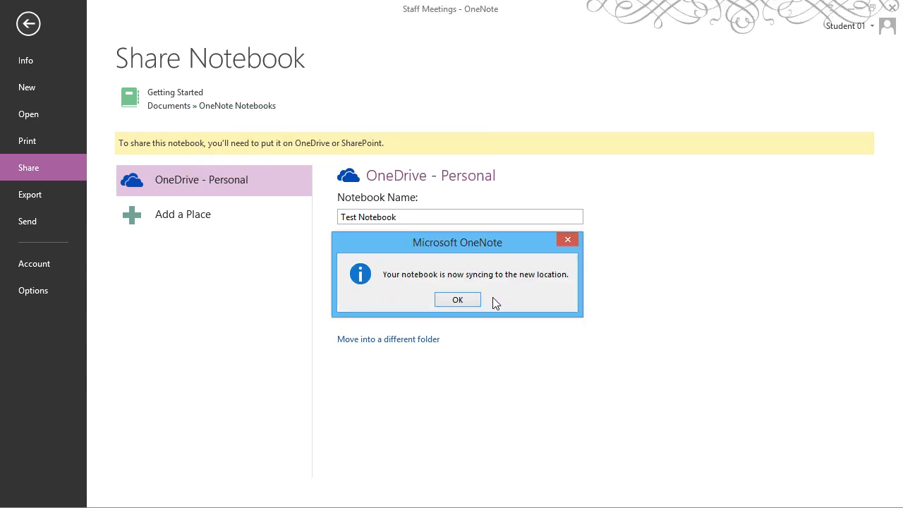
click(466, 301)
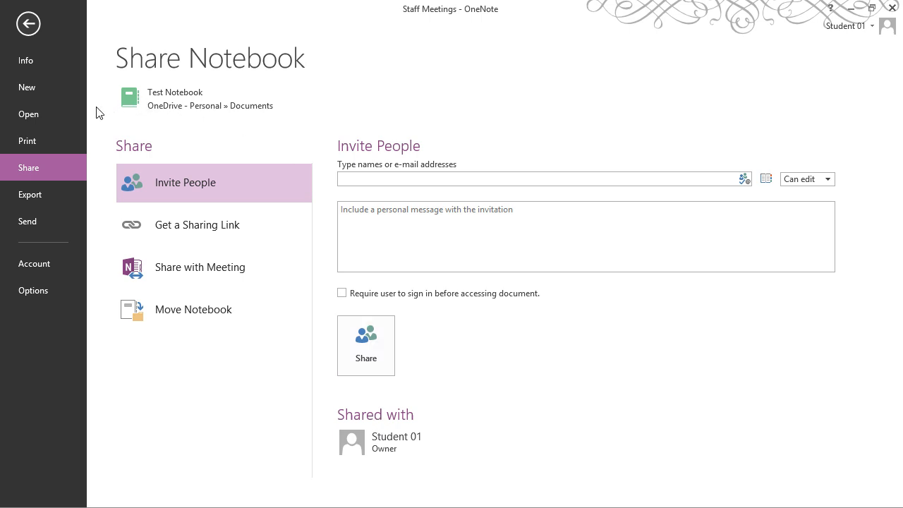
Return to the notes and reopen the notebook's Share screen with Invite People
click(31, 25)
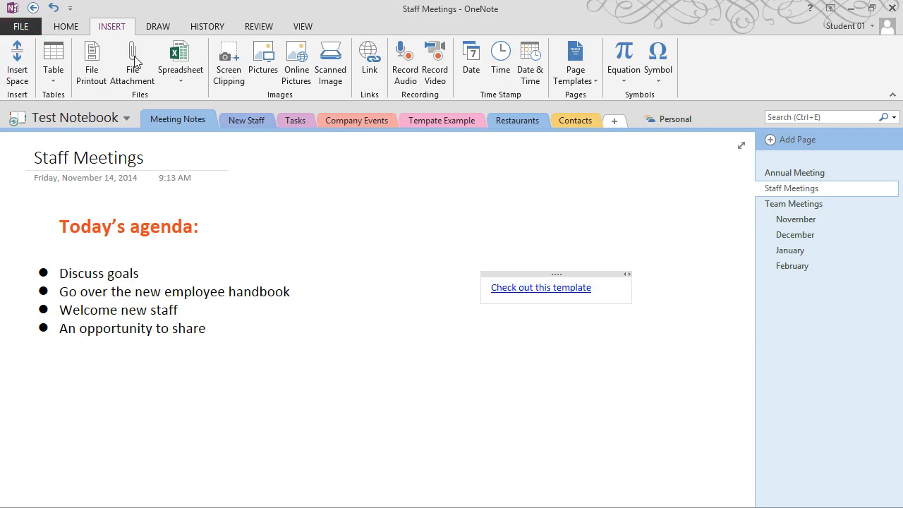
click(20, 26)
click(27, 170)
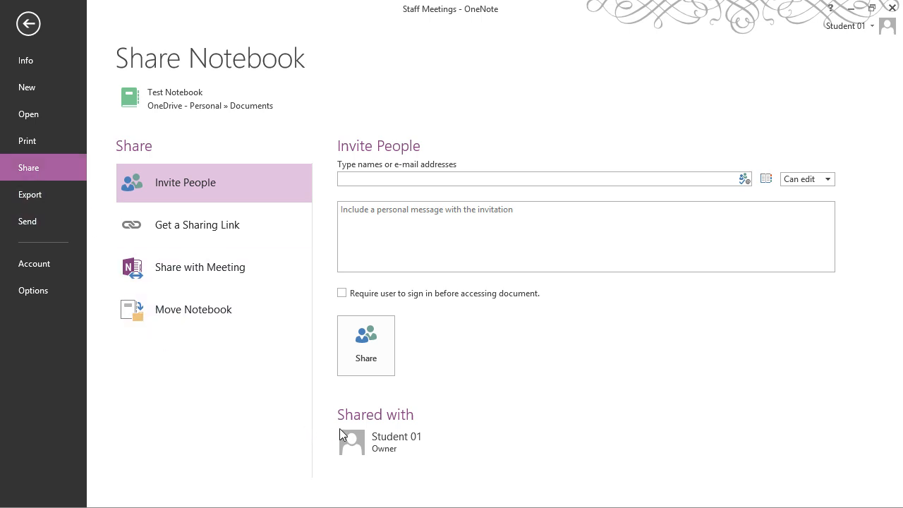
Enter a colleague's e-mail with Can edit and the message 'I've set you up with this OneNote notebook. Check it out!'
mouse_move(351, 427)
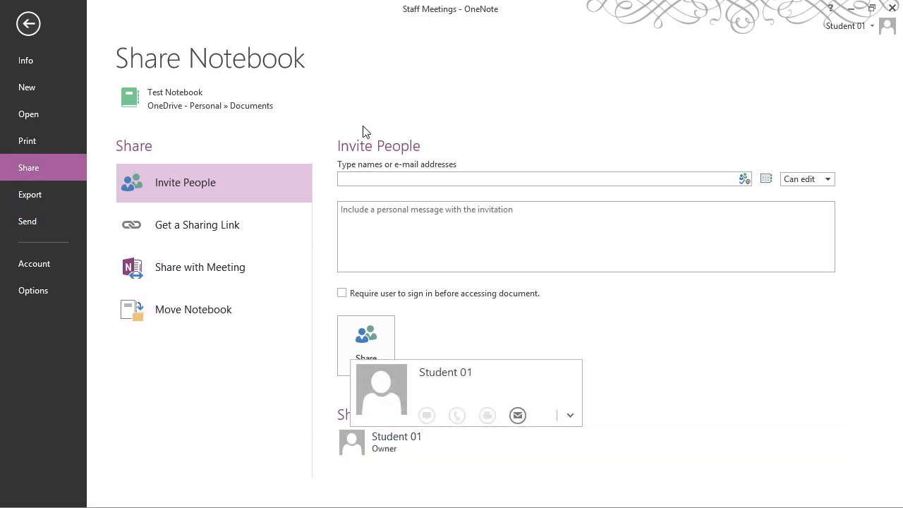
click(374, 180)
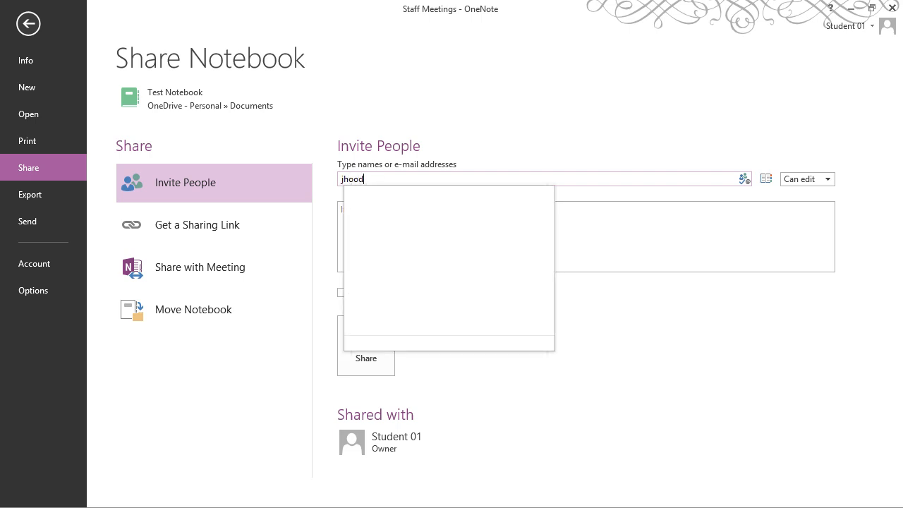
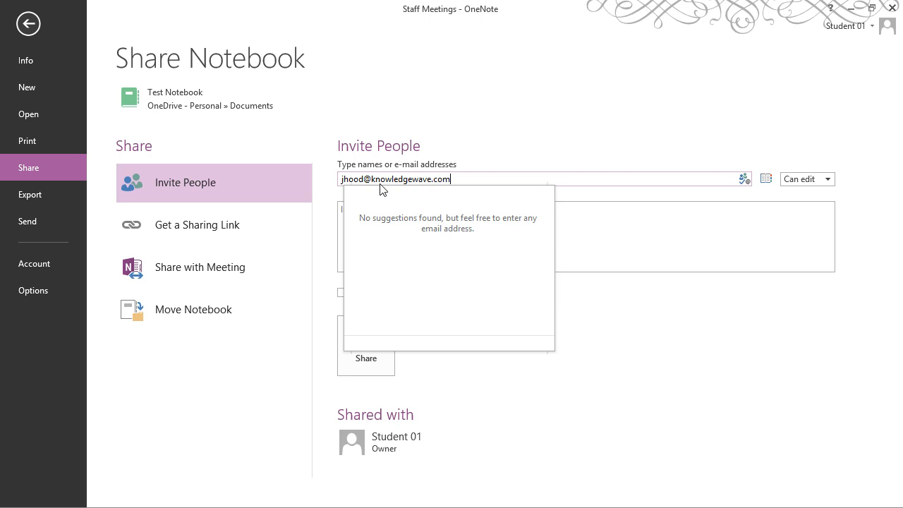
click(825, 180)
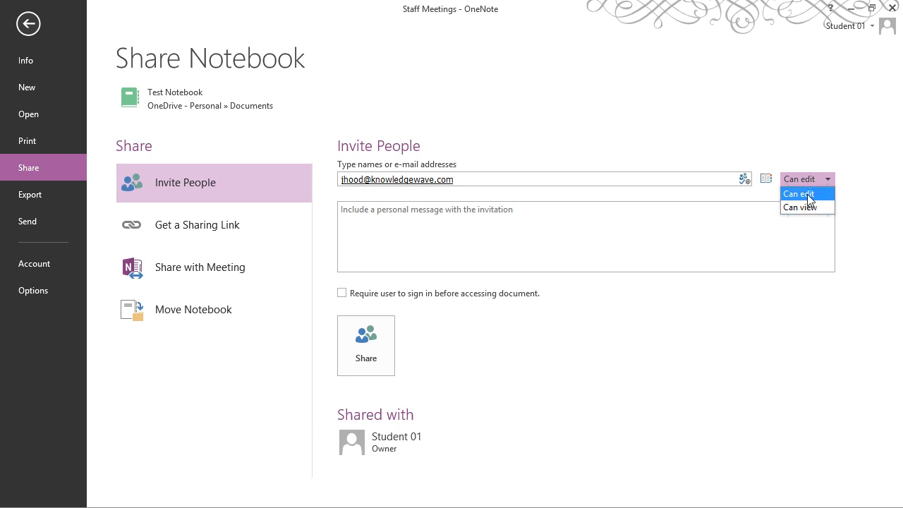
click(807, 194)
click(494, 229)
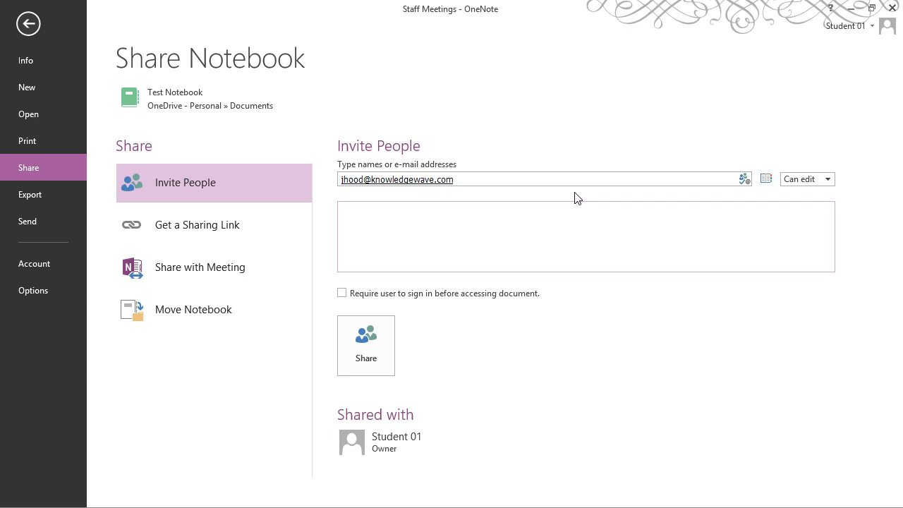
text(I've set you up with this ONe)
key(BackSpace)
text(nen)
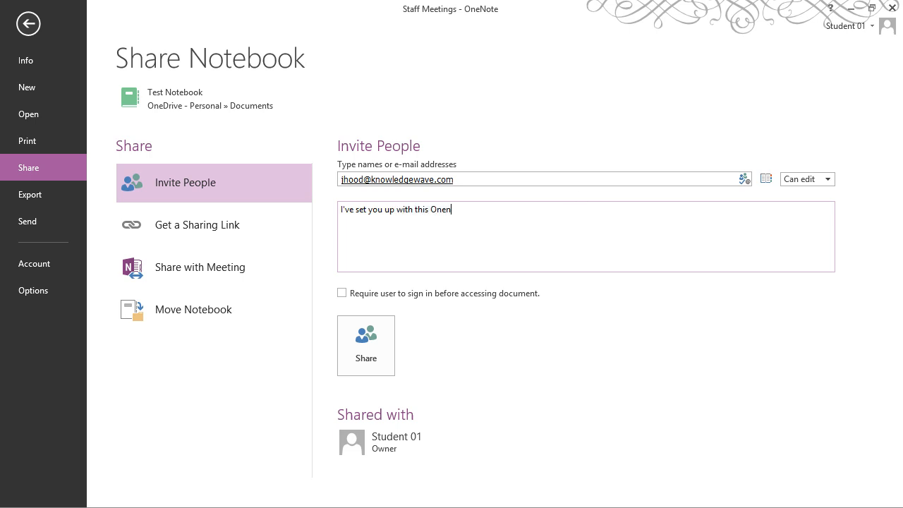
text(ot)
key(BackSpace)
key(BackSpace)
text(ote notebook. Check it out)
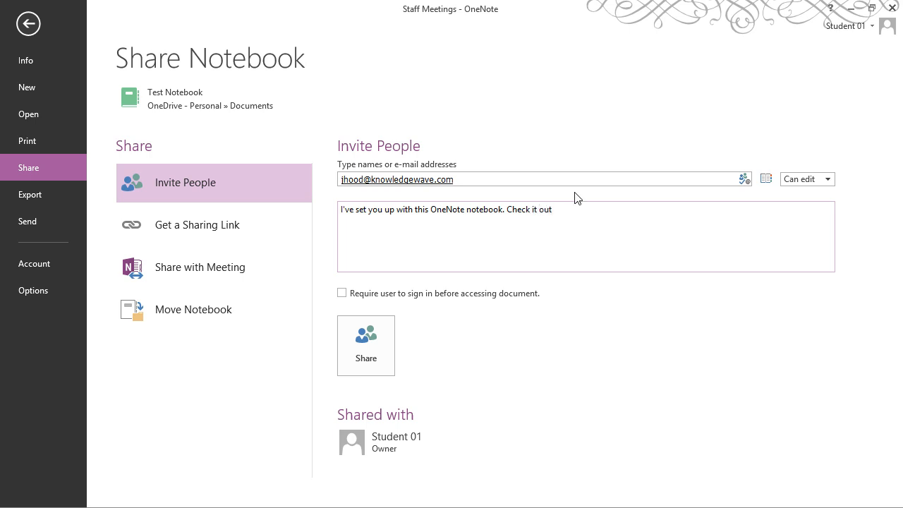
text(!)
Replace the address with the suggested colleague, keep Can edit, and send the invitation
click(830, 180)
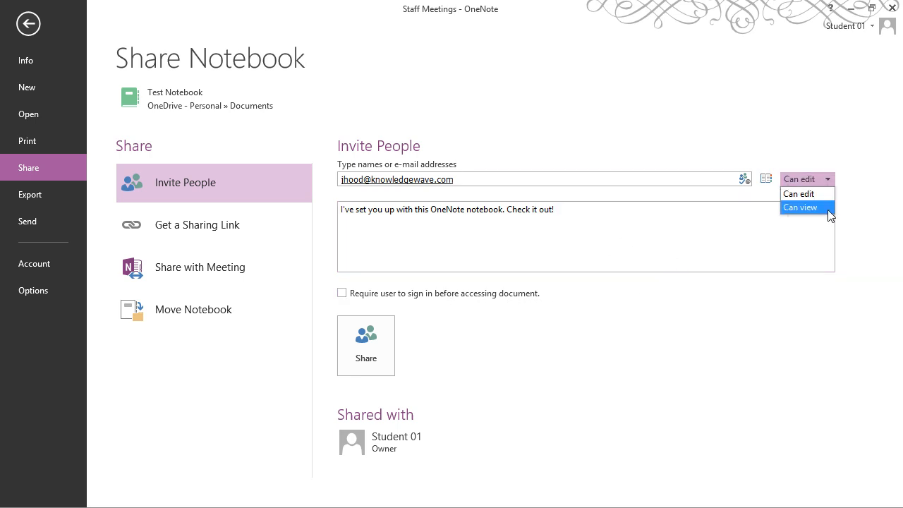
click(818, 194)
click(378, 342)
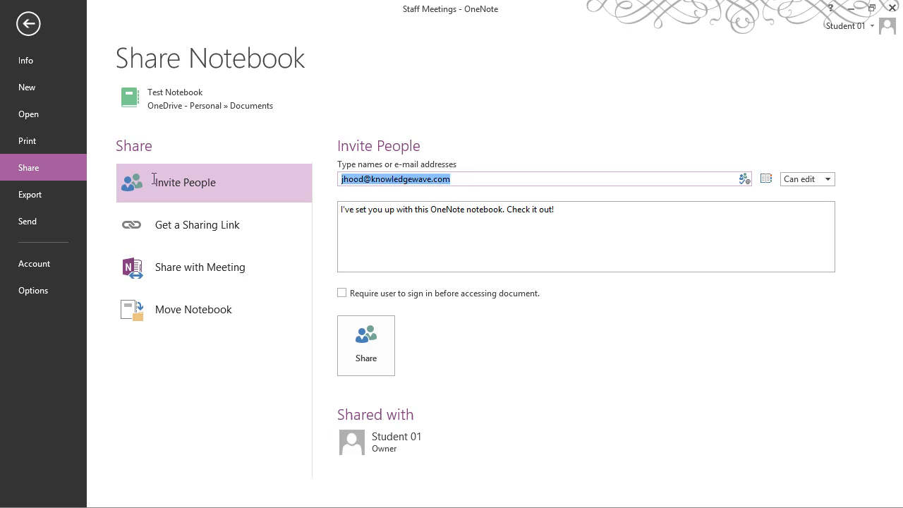
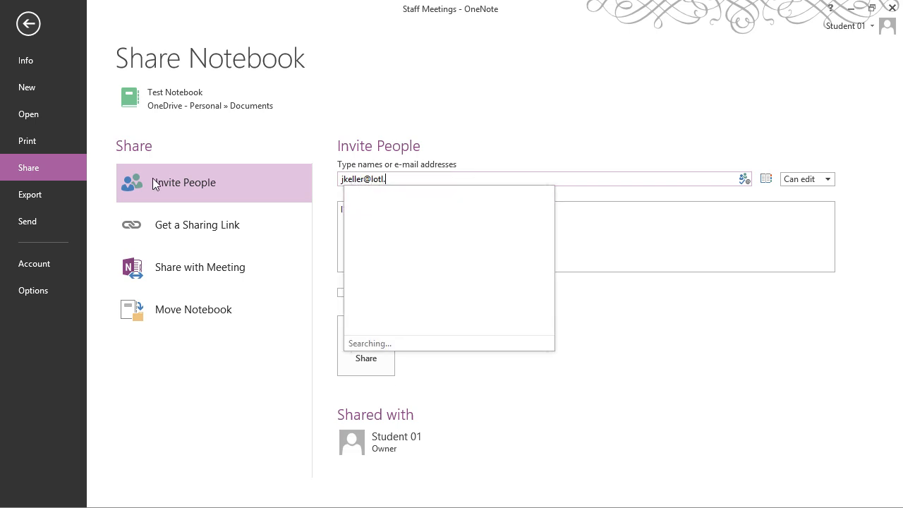
click(395, 204)
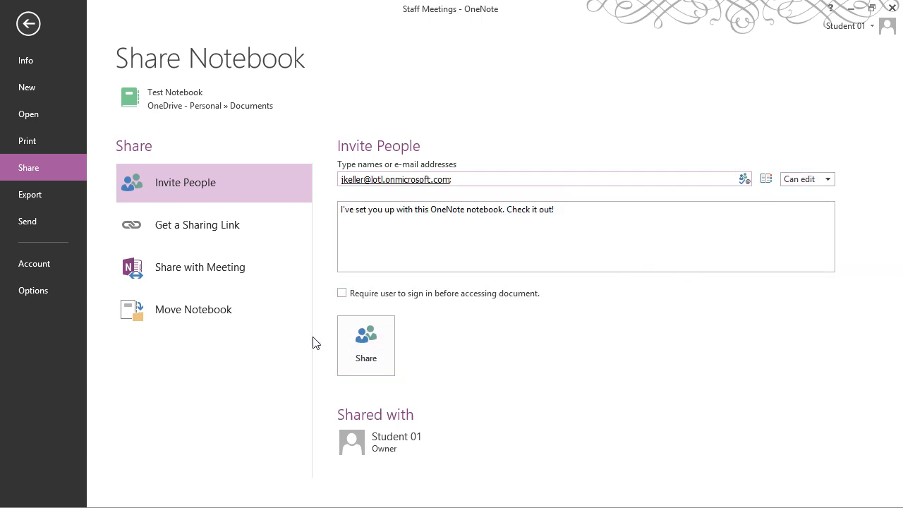
click(366, 342)
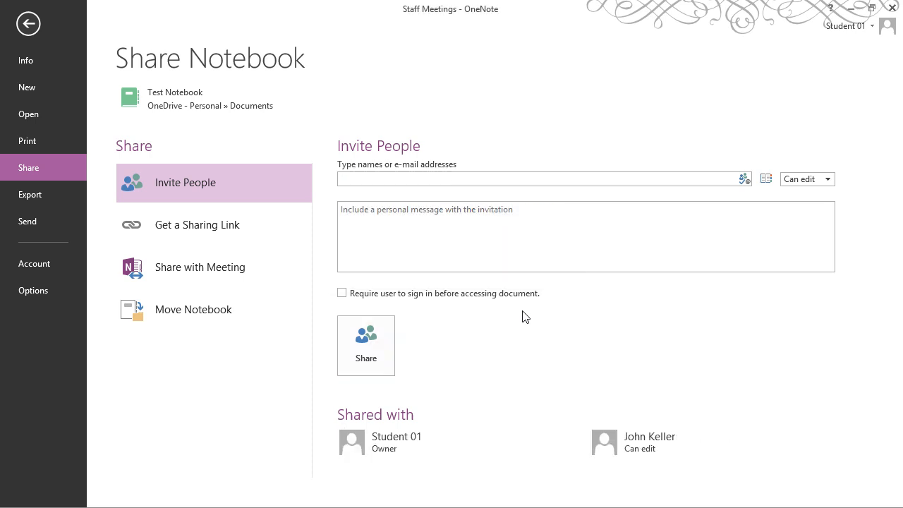
Invite a second suggested colleague with Can view permission and send the invitation
click(461, 176)
text(Sheil)
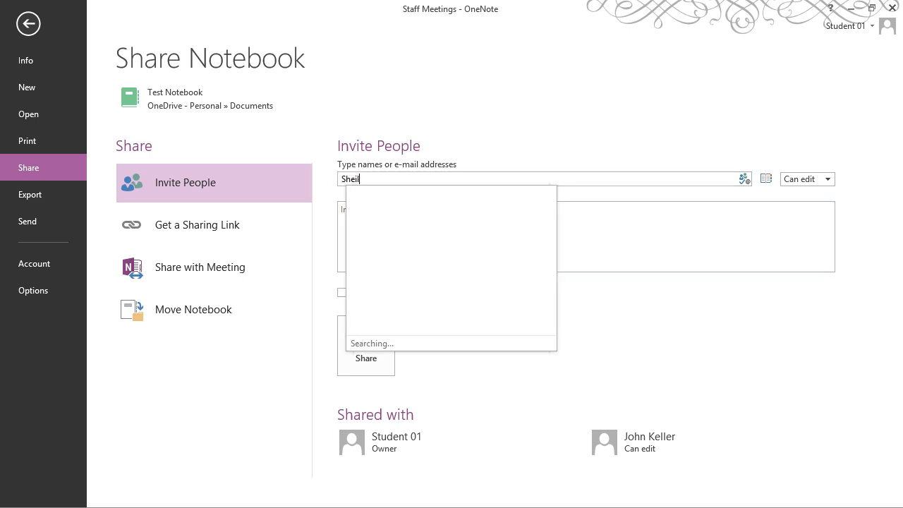
key(BackSpace)
key(BackSpace)
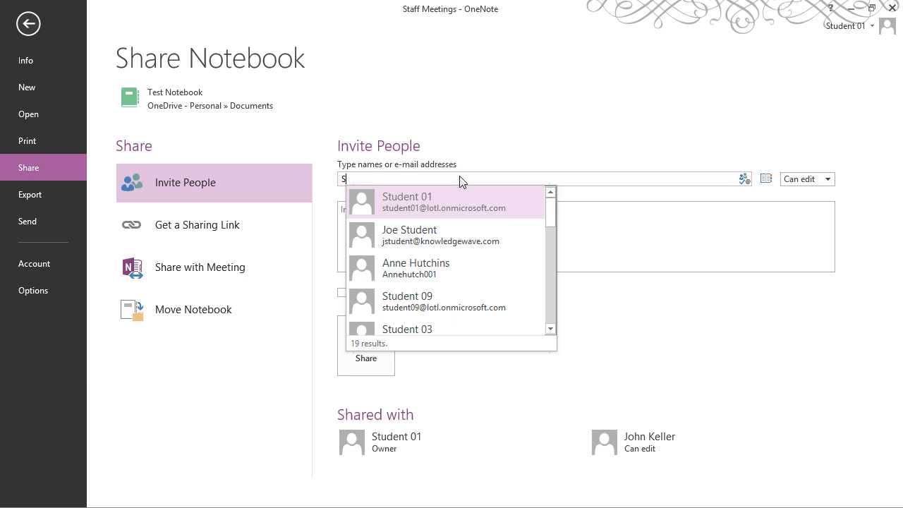
text(a)
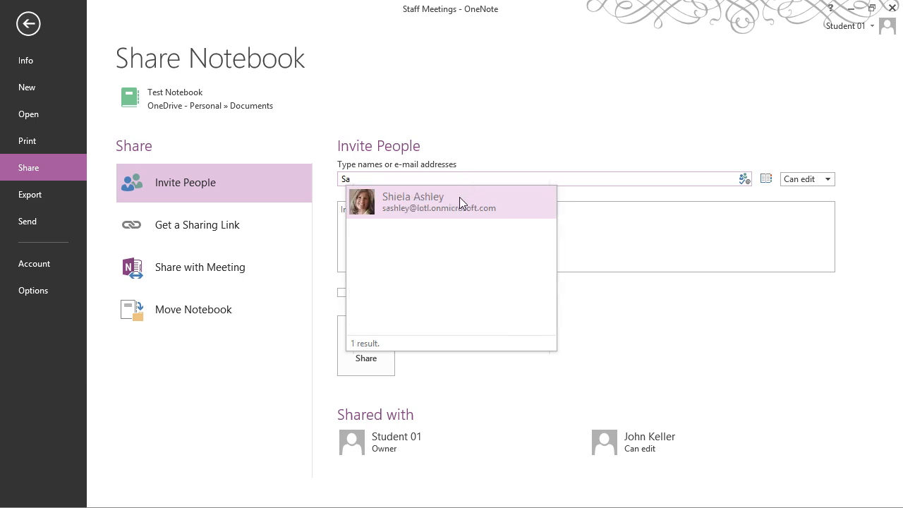
click(459, 197)
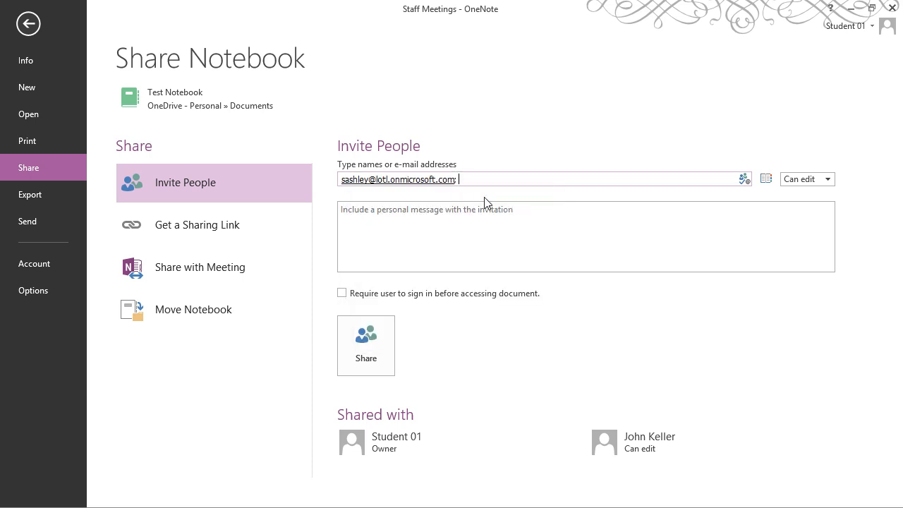
click(828, 182)
click(812, 206)
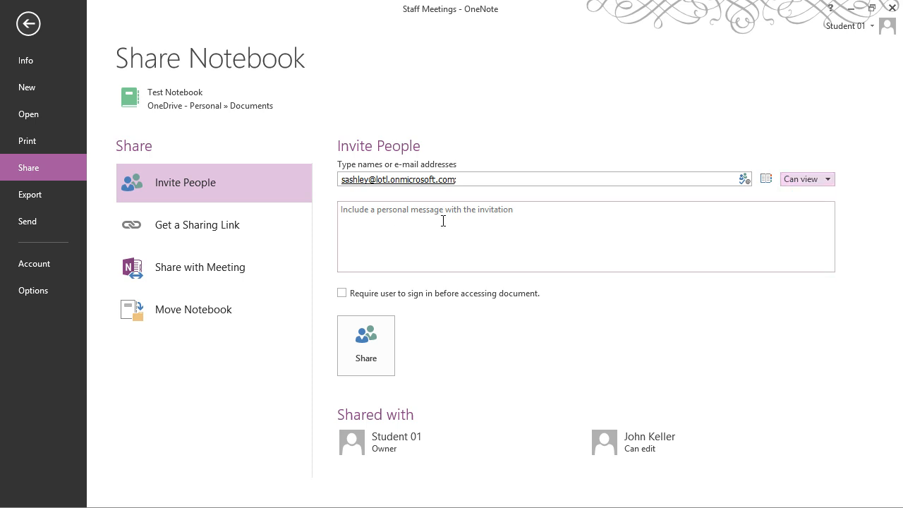
click(379, 335)
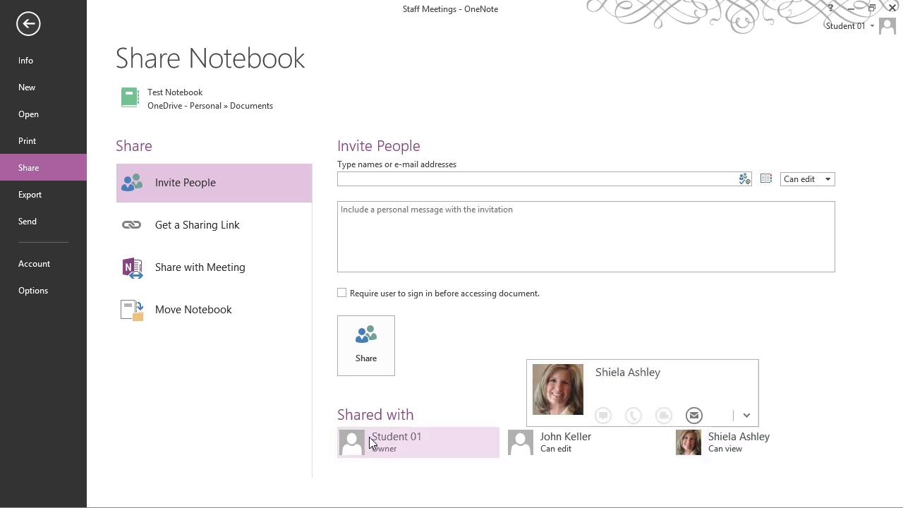
Change the view-only colleague's permission to Can edit
mouse_move(370, 442)
right_click(725, 439)
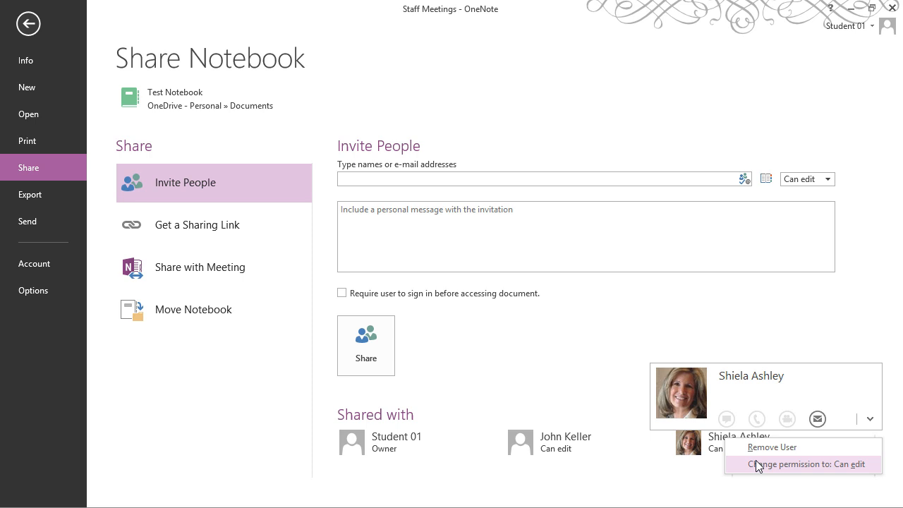
click(789, 466)
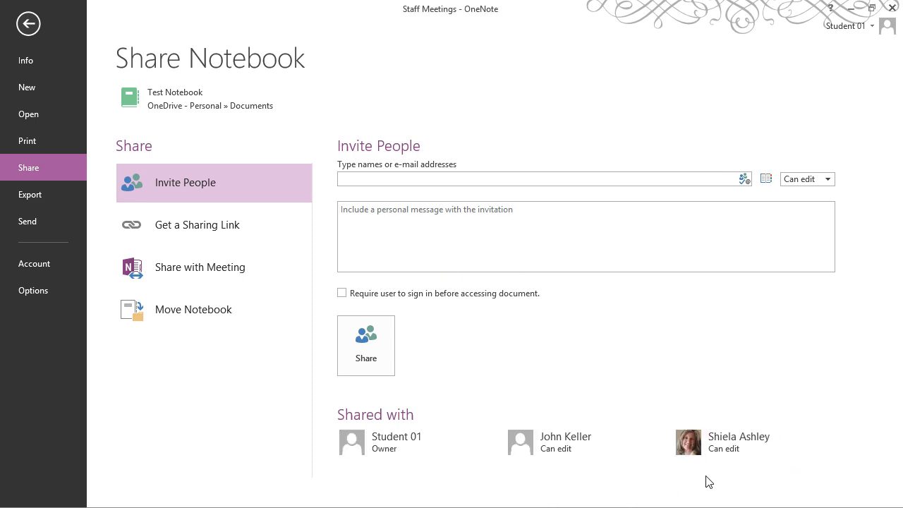
Remove the other colleague from the notebook's shared users
mouse_move(747, 463)
right_click(564, 446)
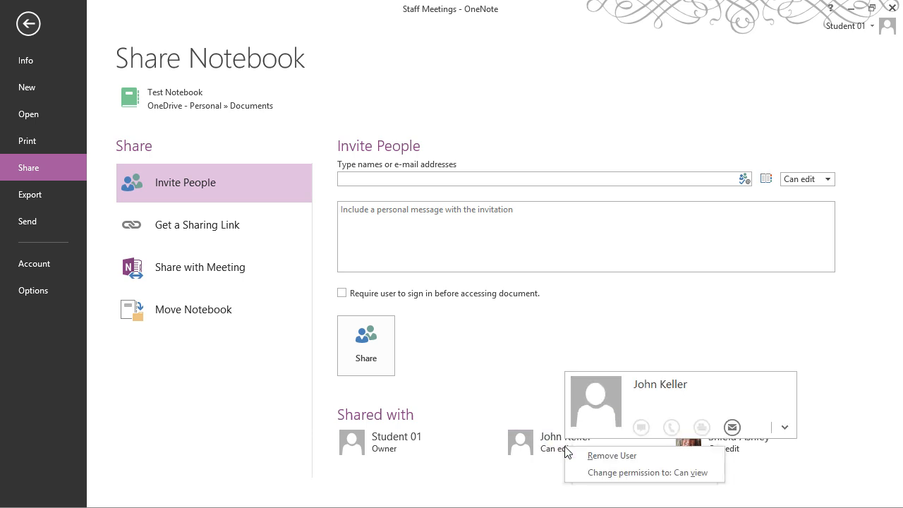
click(608, 456)
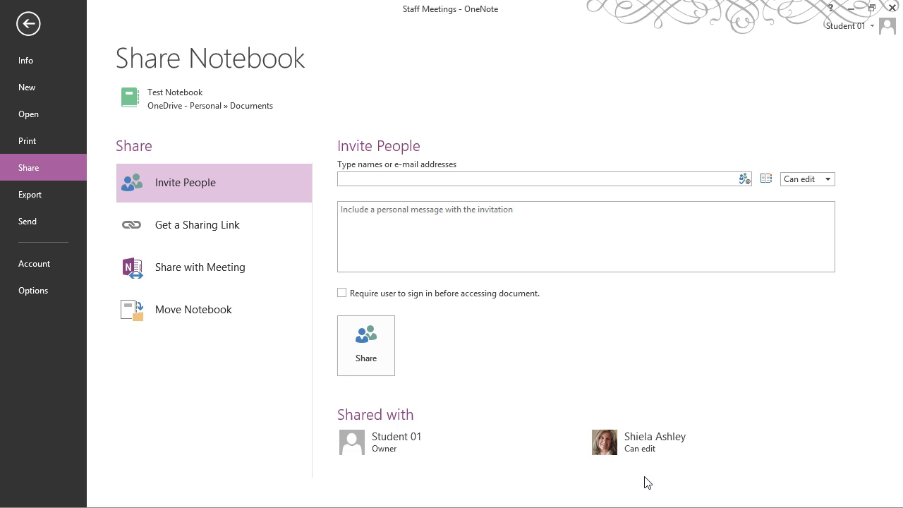
Create a View Link for Test Notebook so anyone with the link can view it
click(200, 230)
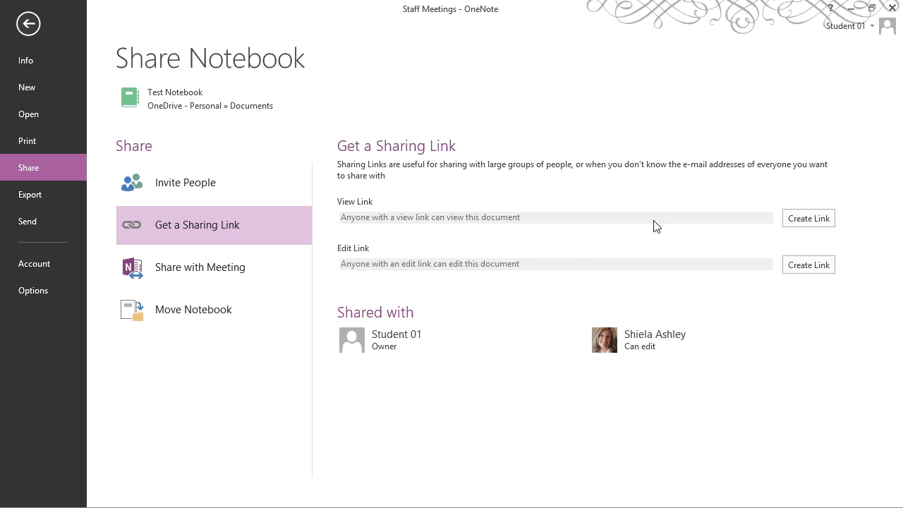
click(813, 219)
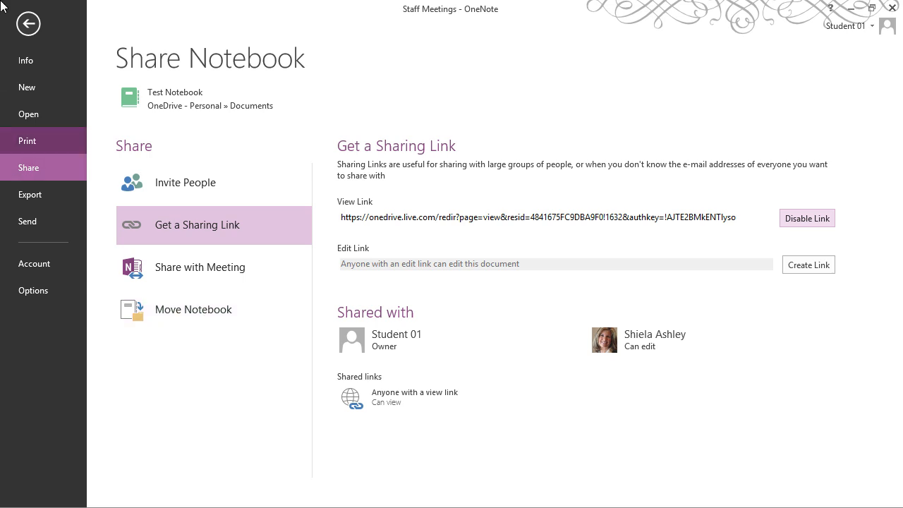
Return to the notes and switch to My Notebook from the notebook list
click(31, 27)
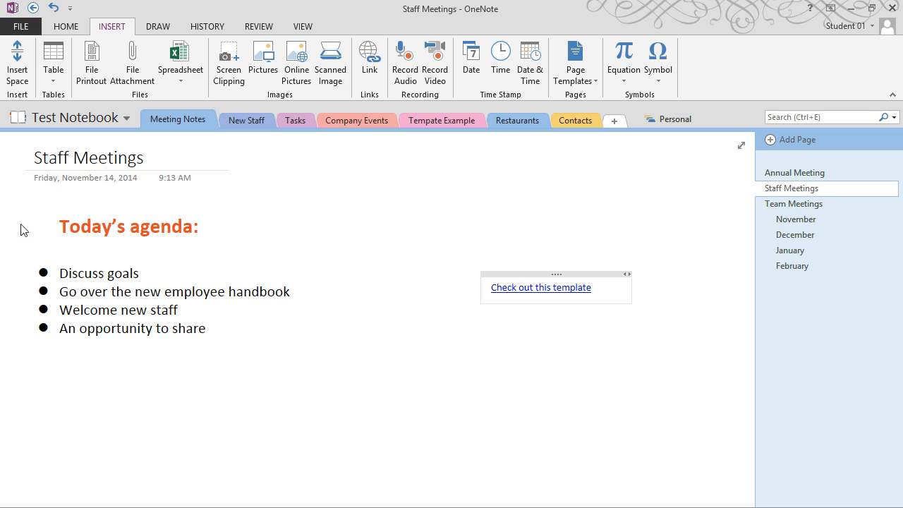
click(27, 226)
click(336, 179)
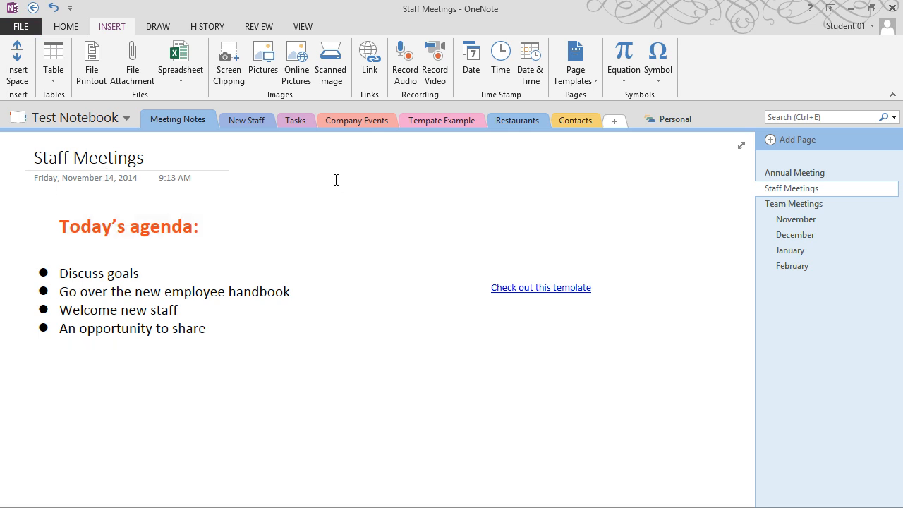
click(23, 121)
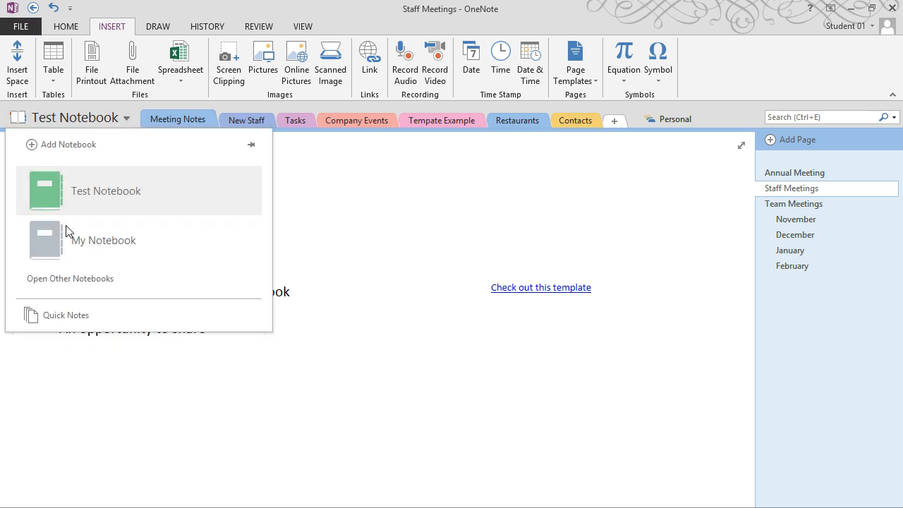
click(23, 233)
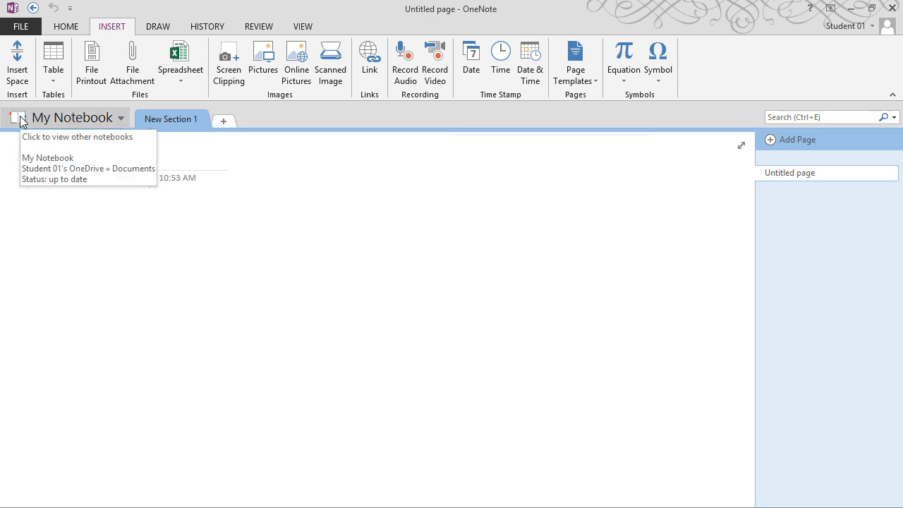
Sync My Notebook from its Info settings and reopen the Notebook Information view
click(21, 26)
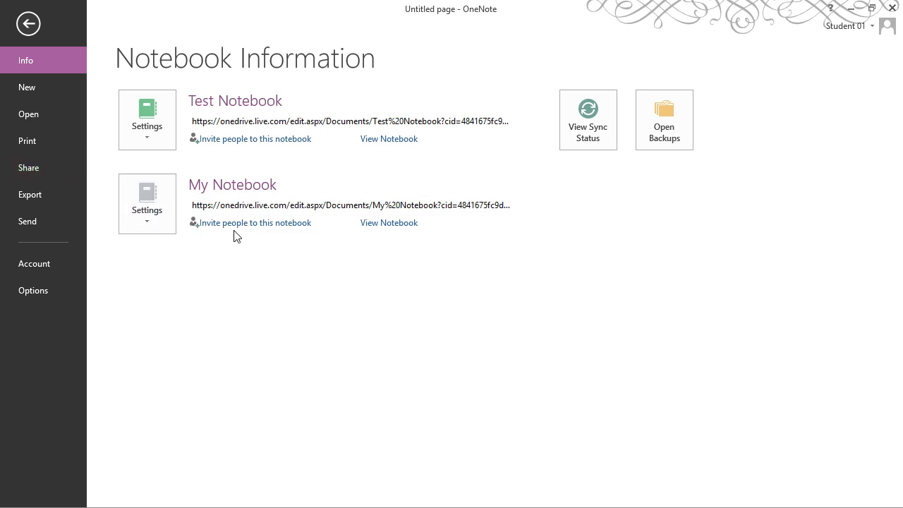
click(132, 223)
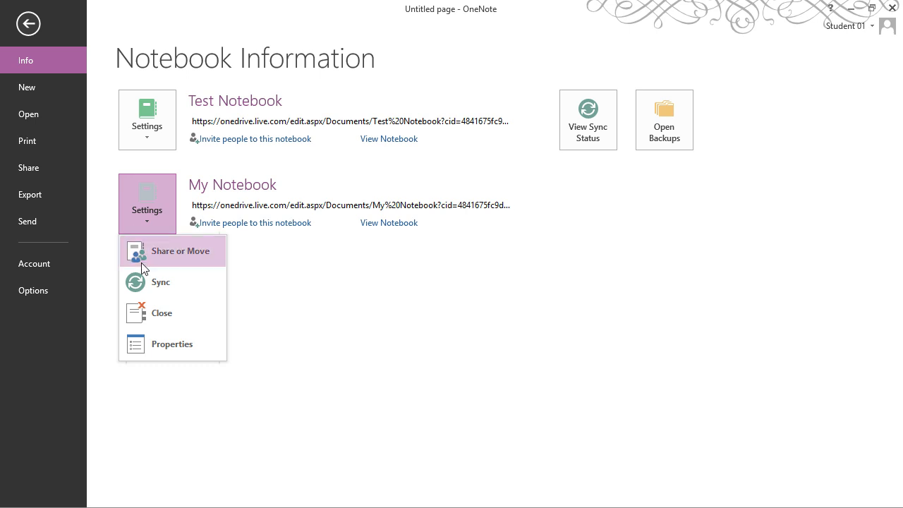
click(146, 285)
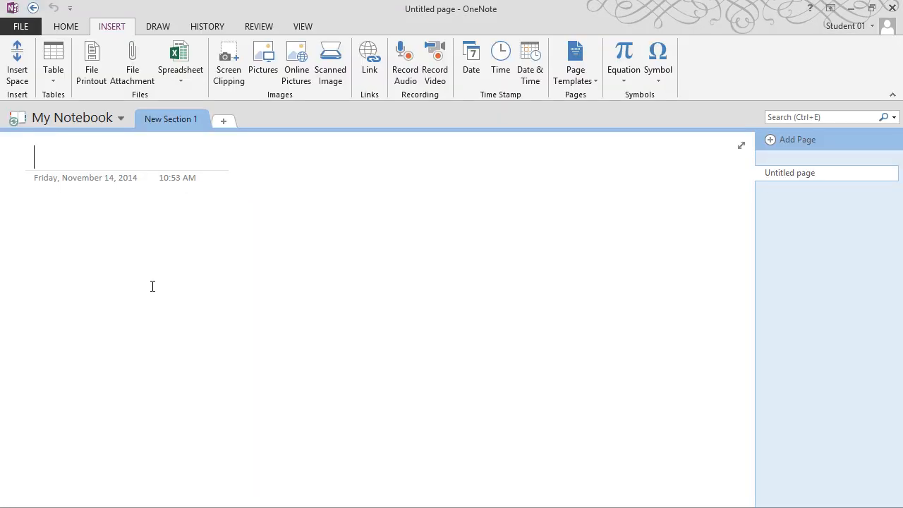
click(26, 27)
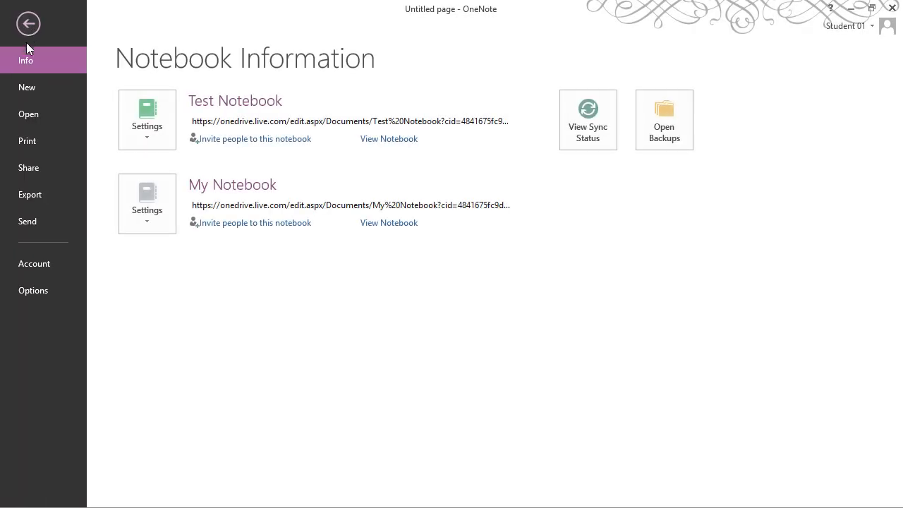
Run Sync Now for Test Notebook and My Notebook, then set syncing back to automatic
click(579, 124)
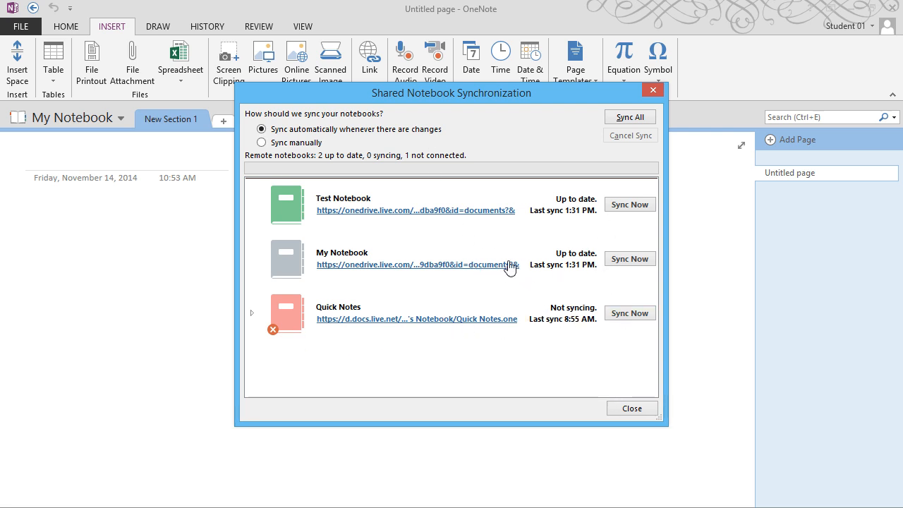
click(295, 144)
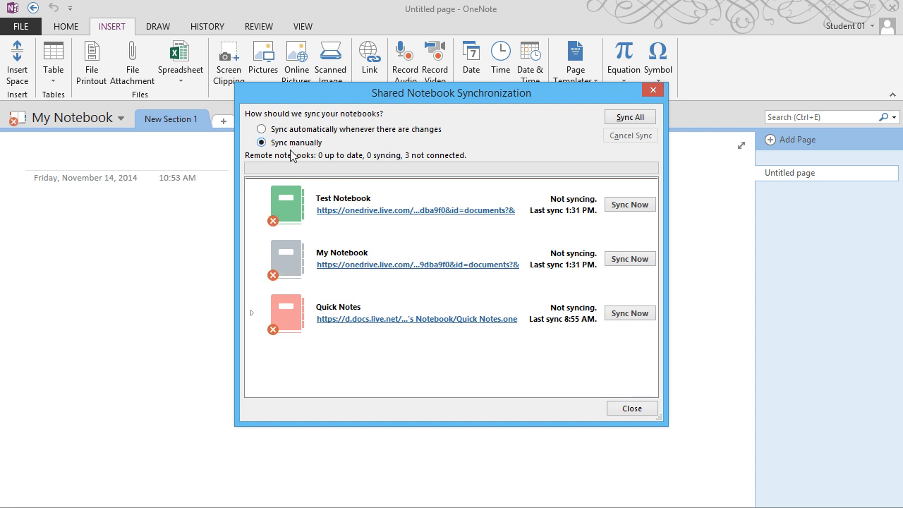
click(643, 211)
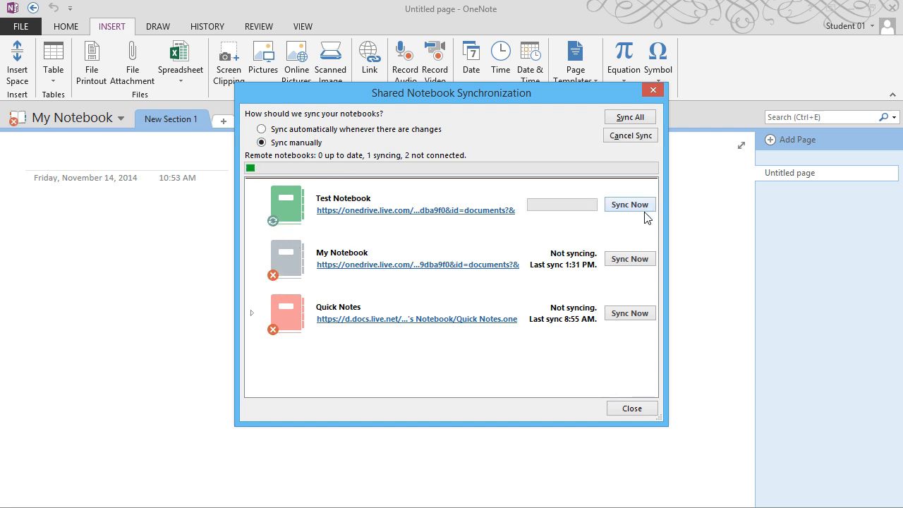
click(621, 259)
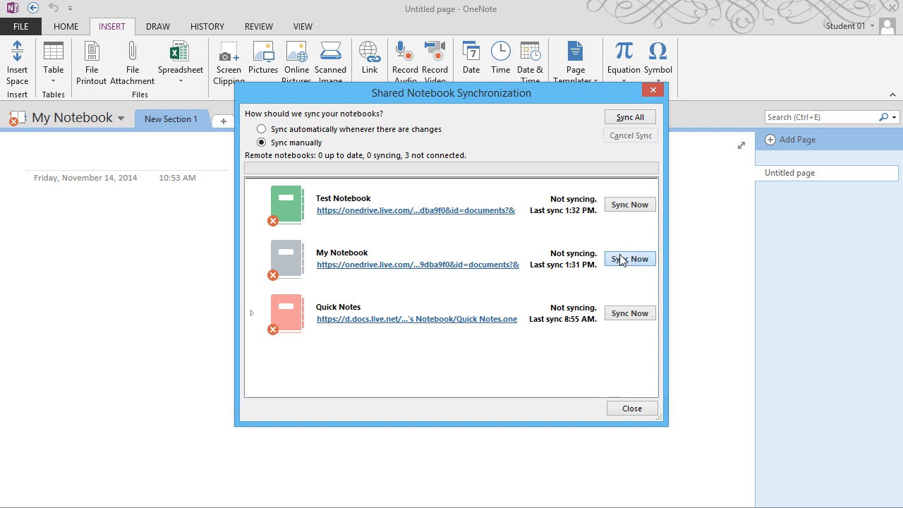
click(270, 130)
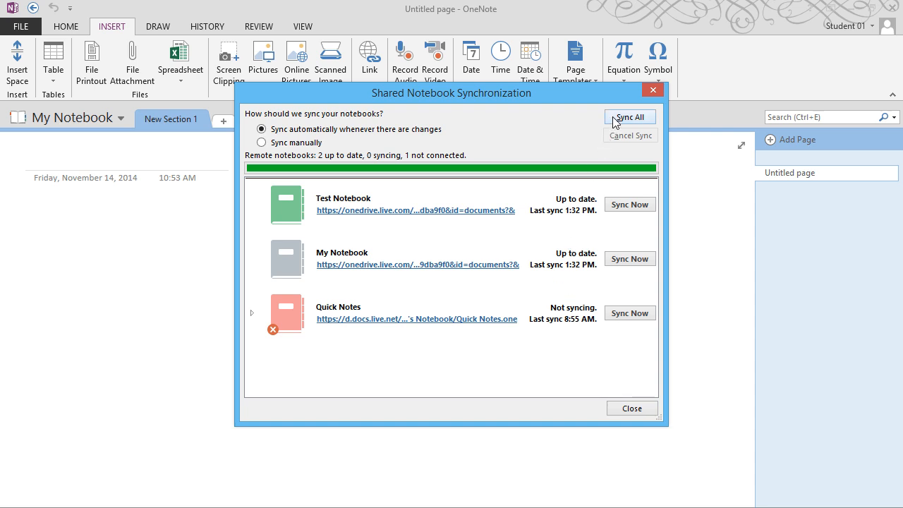
click(653, 90)
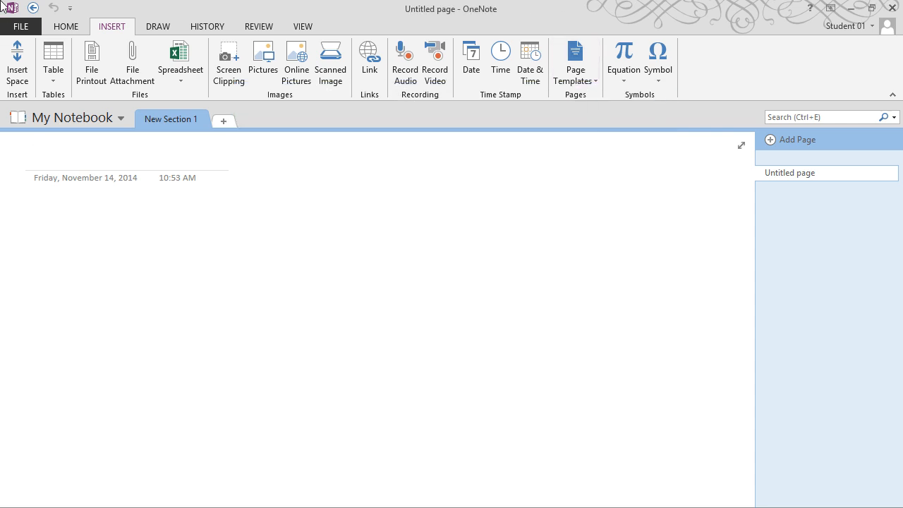
click(20, 26)
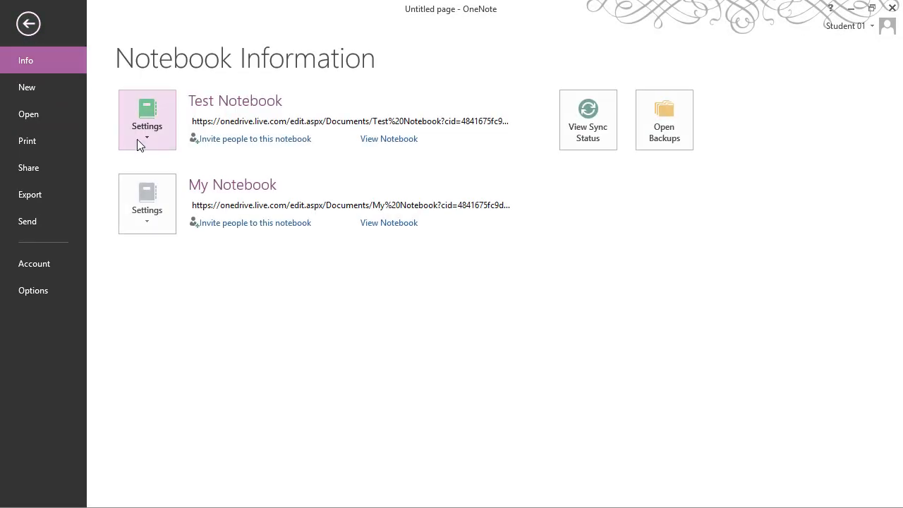
click(147, 220)
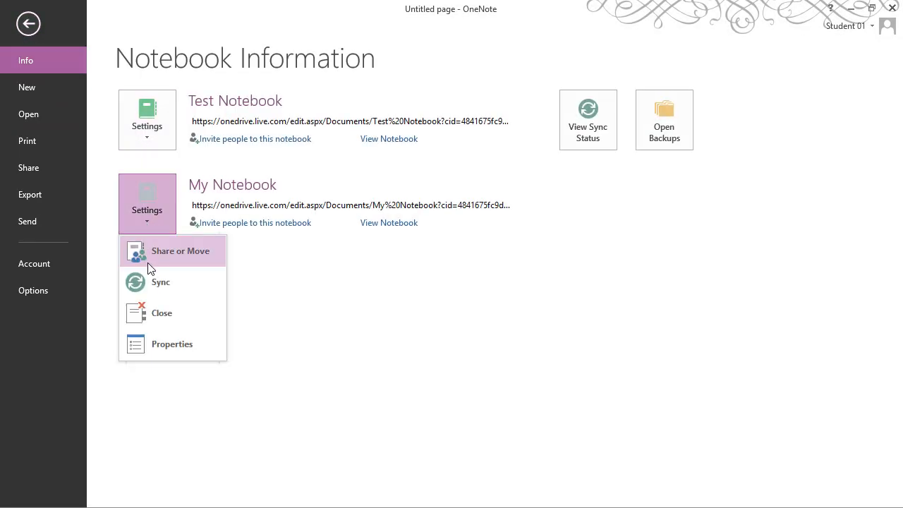
key(Escape)
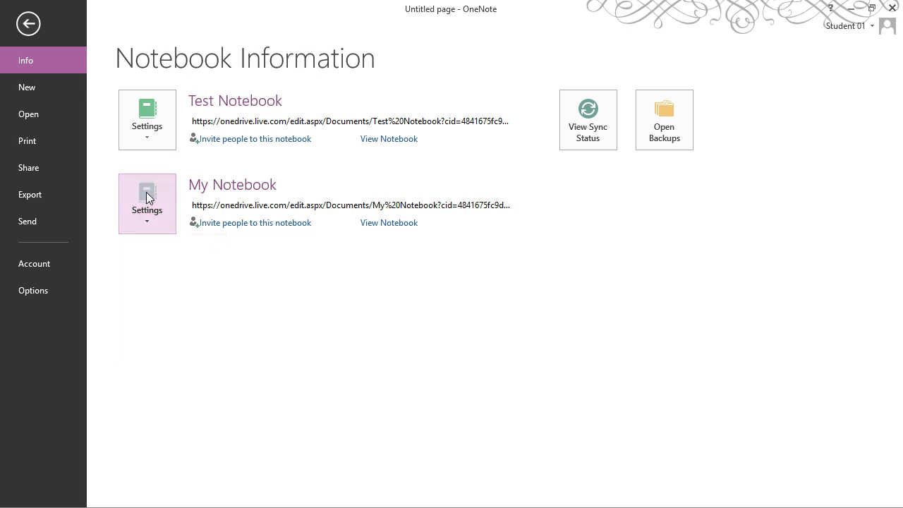
key(Escape)
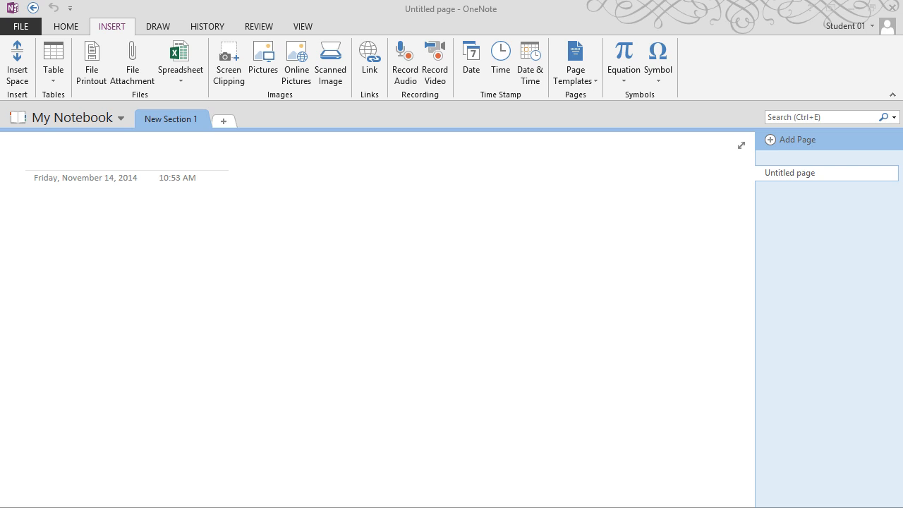
click(30, 26)
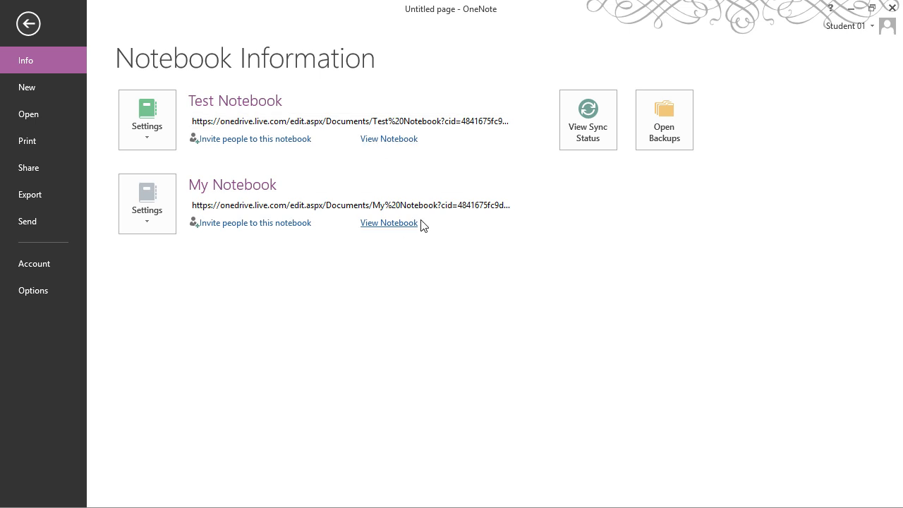
Return to My Notebook, maximize the window, and reach the Share > Export page formats (Word, PDF, XPS)
click(391, 224)
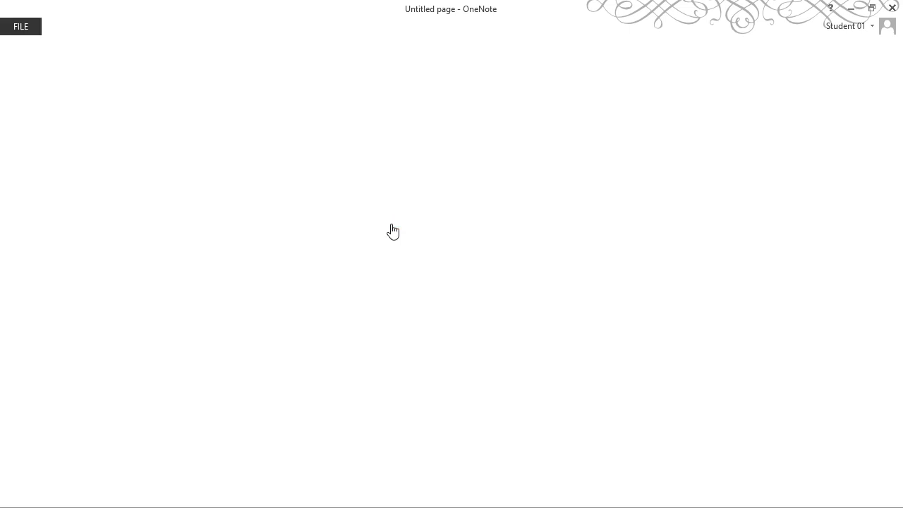
click(14, 9)
click(17, 31)
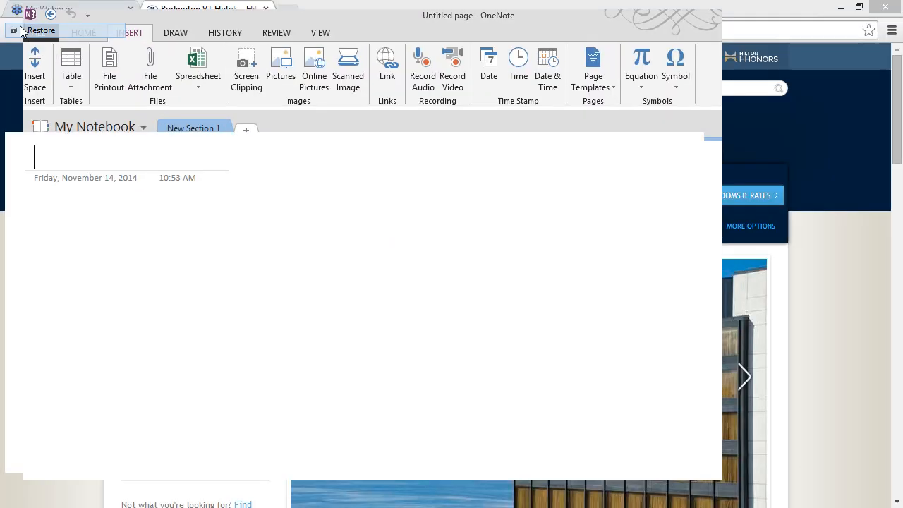
click(38, 32)
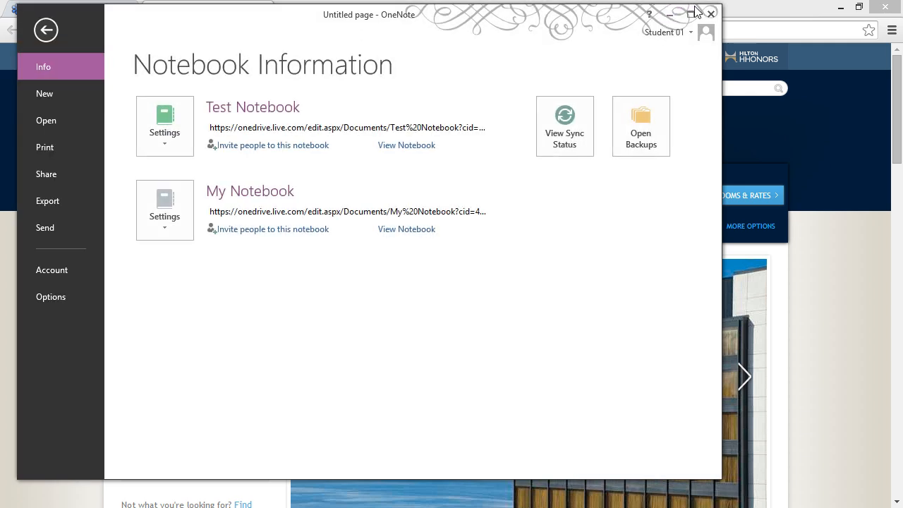
click(691, 14)
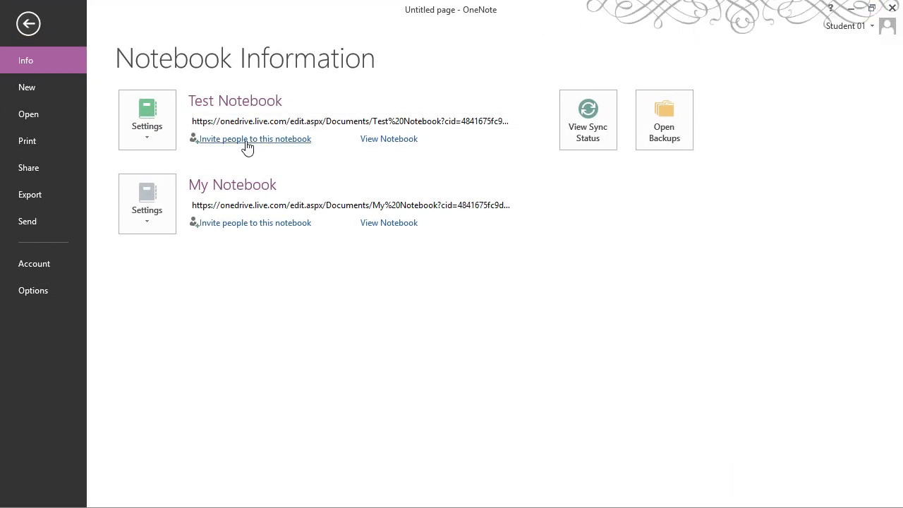
click(31, 168)
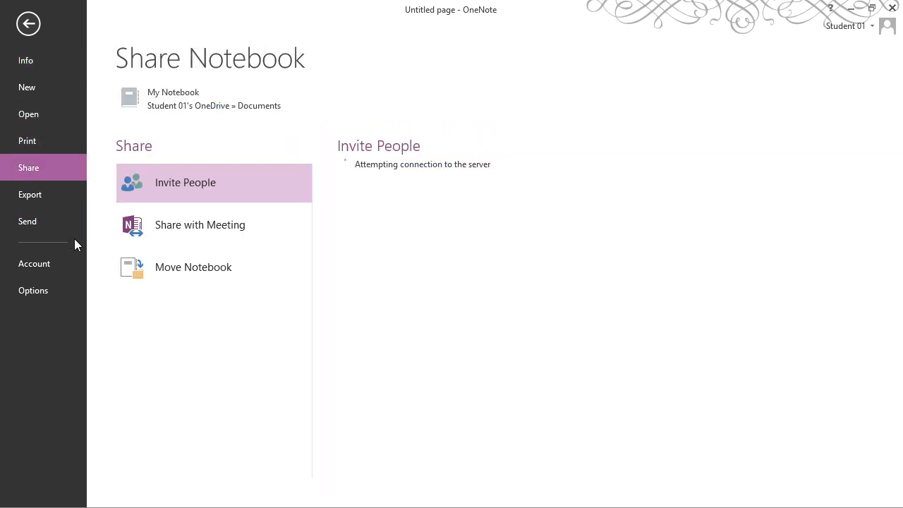
click(45, 196)
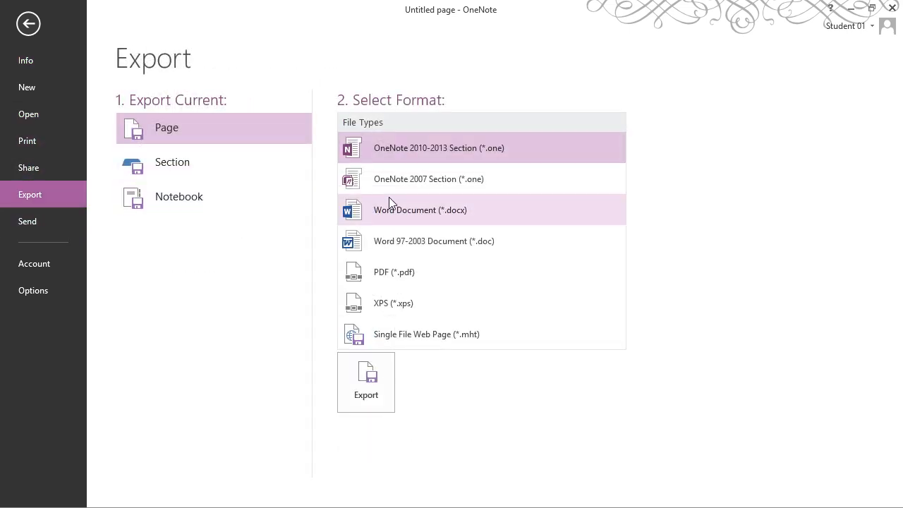
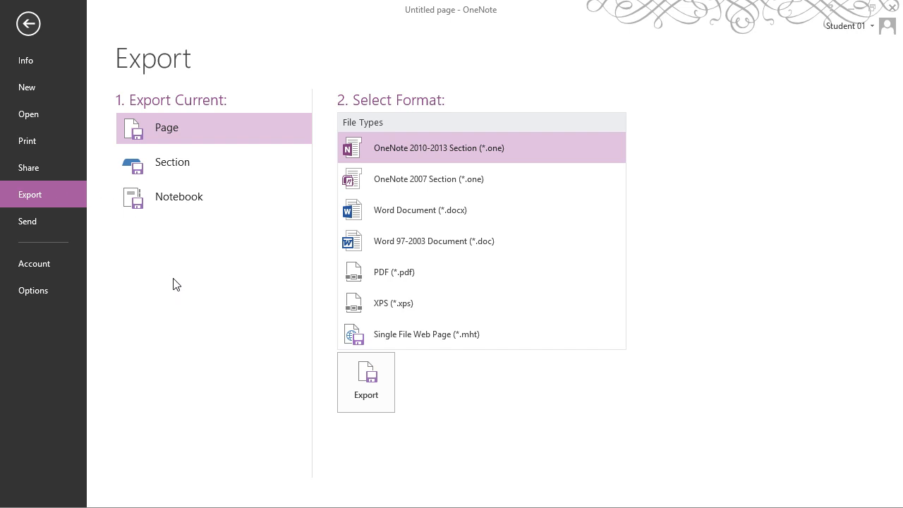
Open the Share Notebook page for My Notebook, showing Invite People
click(29, 168)
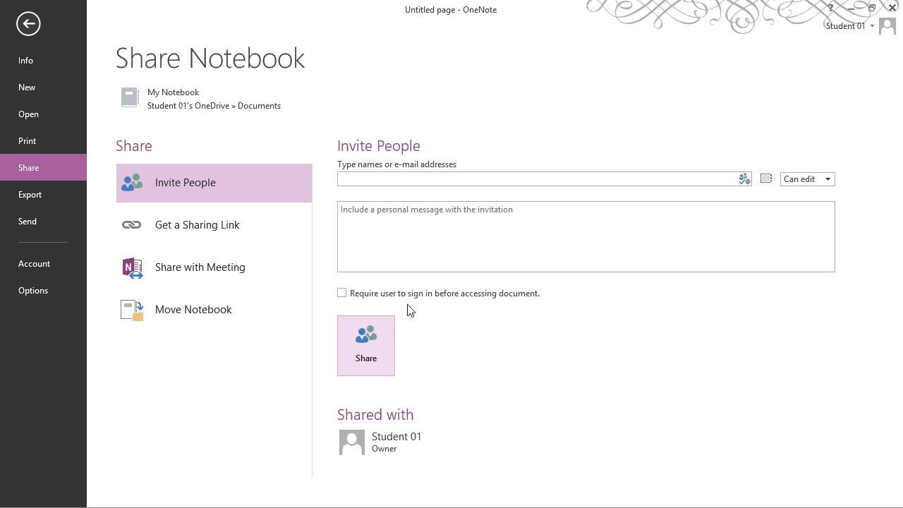
Invite a first contact to My Notebook, then remove that user from sharing
click(386, 180)
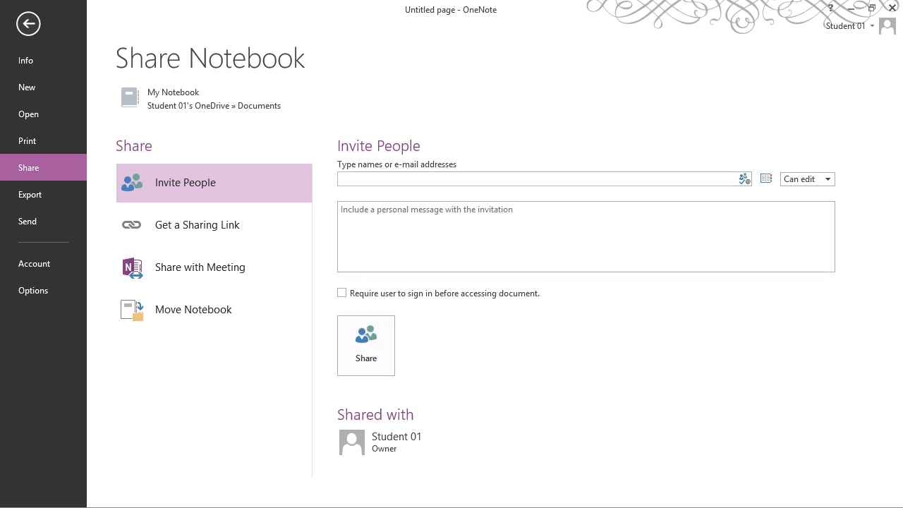
text(jke)
key(Return)
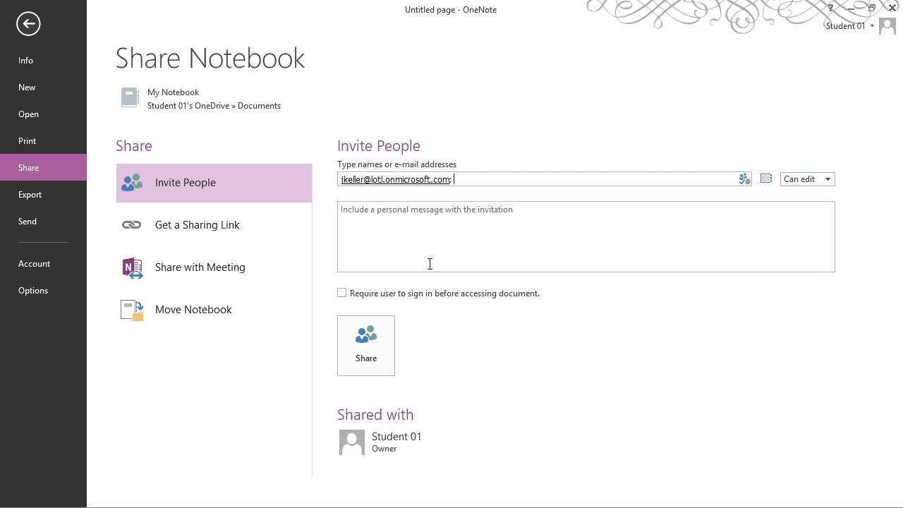
click(384, 341)
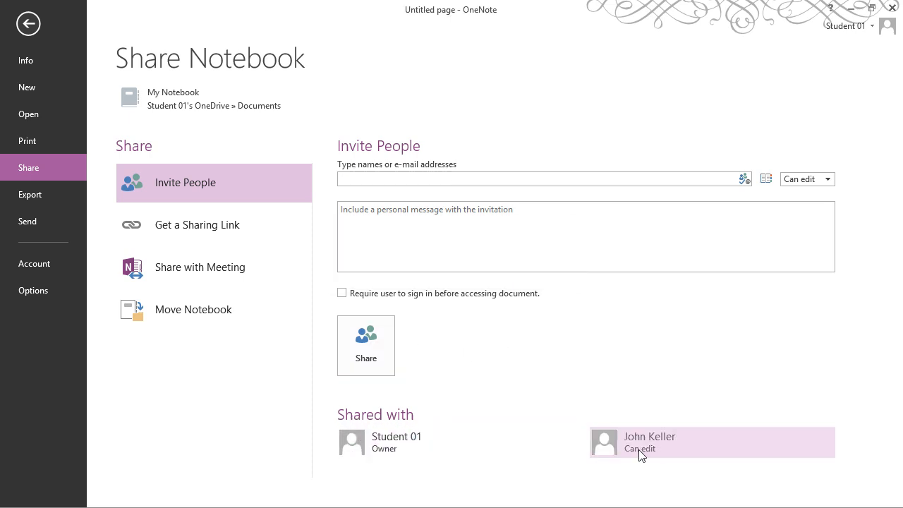
mouse_move(732, 458)
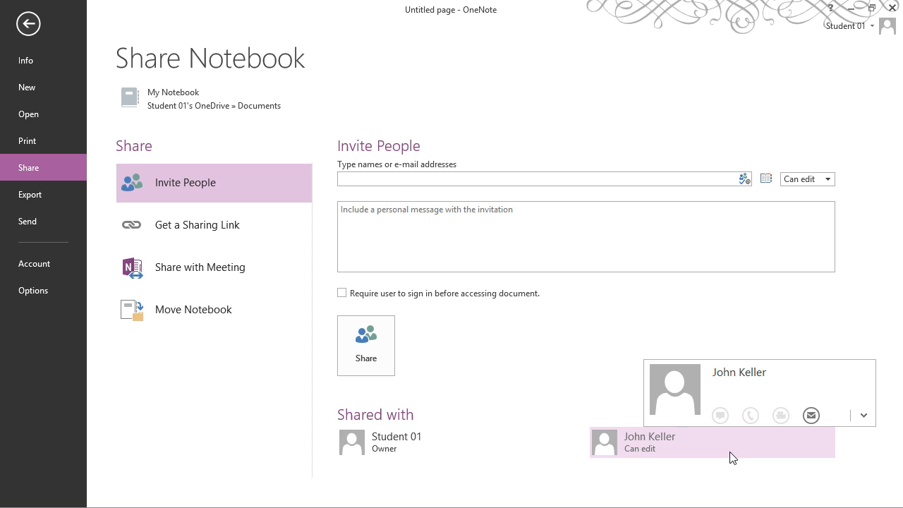
right_click(729, 452)
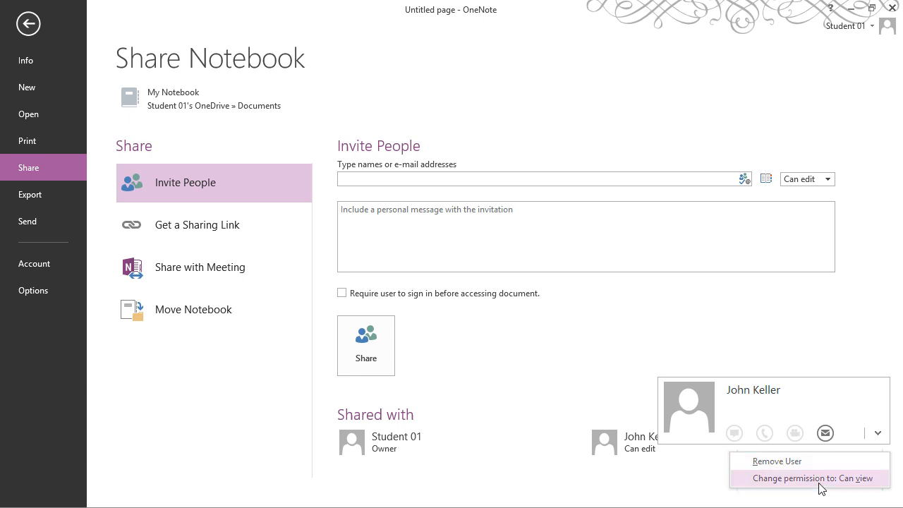
click(778, 462)
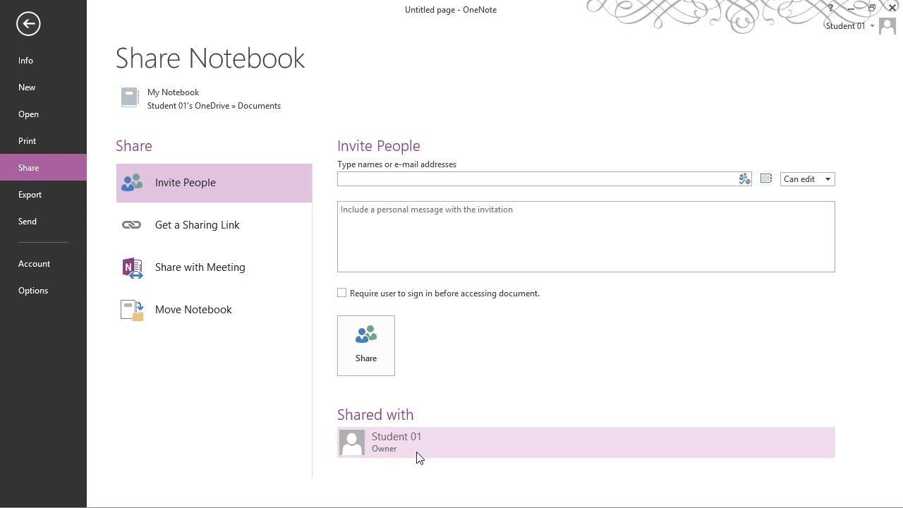
Invite a second contact with Can edit permission and share the notebook
mouse_move(417, 457)
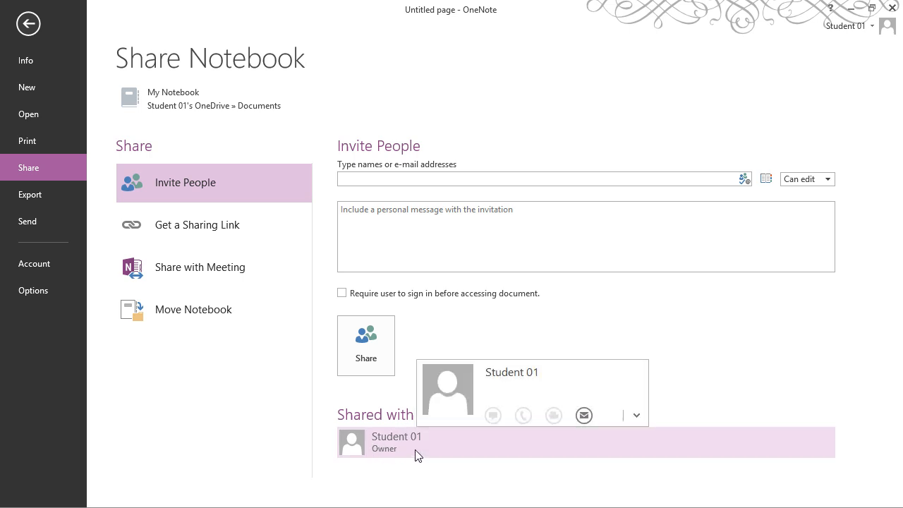
click(360, 330)
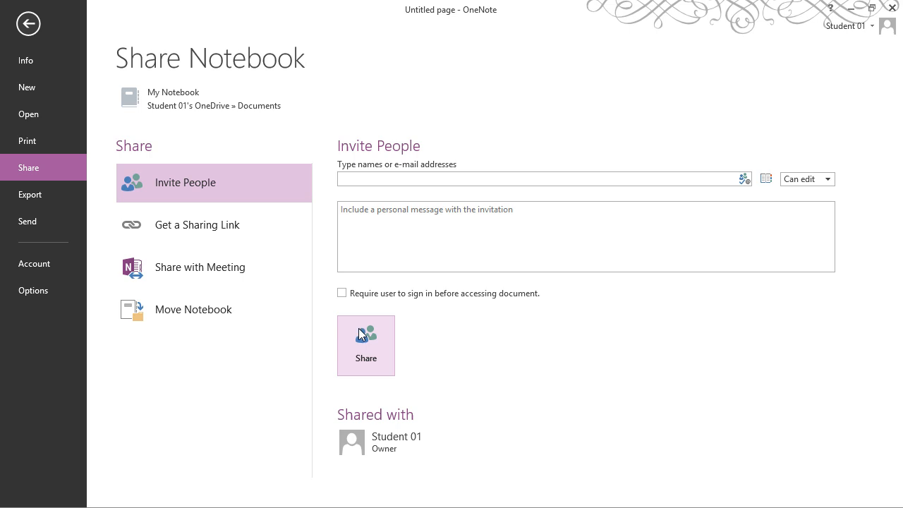
click(381, 181)
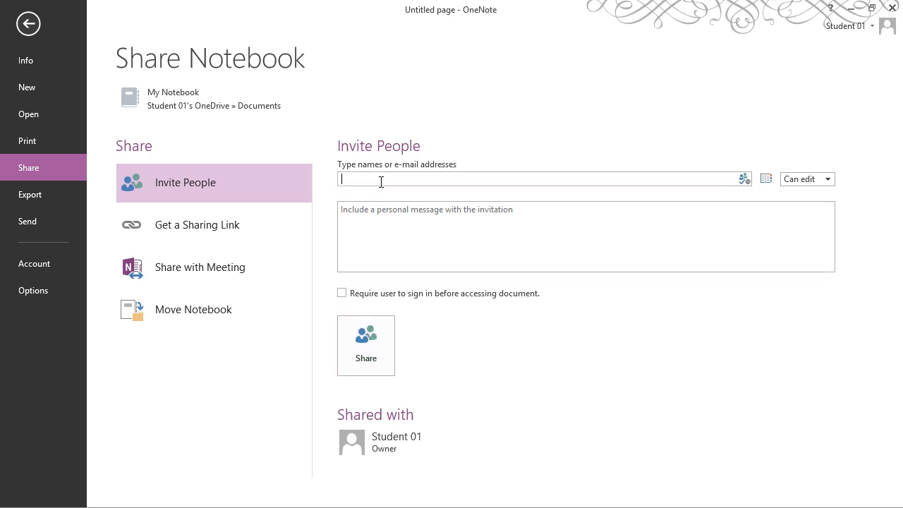
text(sash)
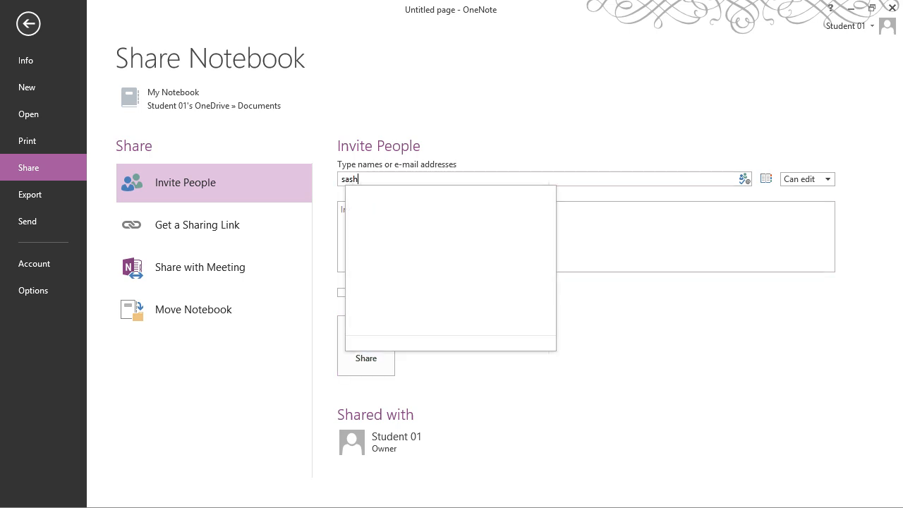
key(Return)
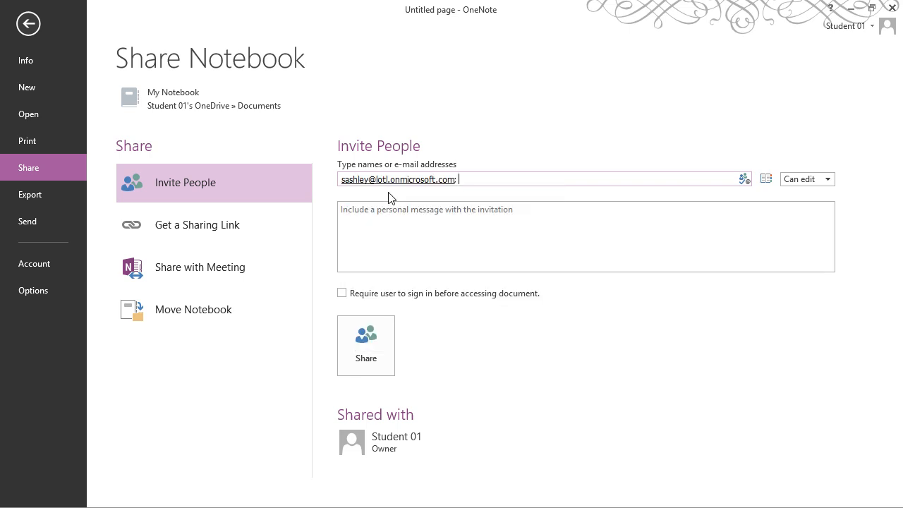
click(391, 349)
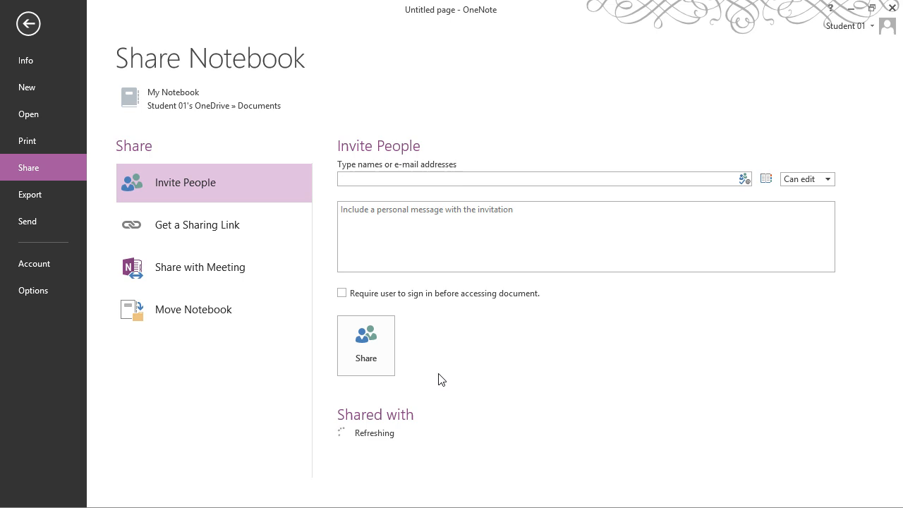
Leave the sharing page and switch to Test Notebook
mouse_move(652, 442)
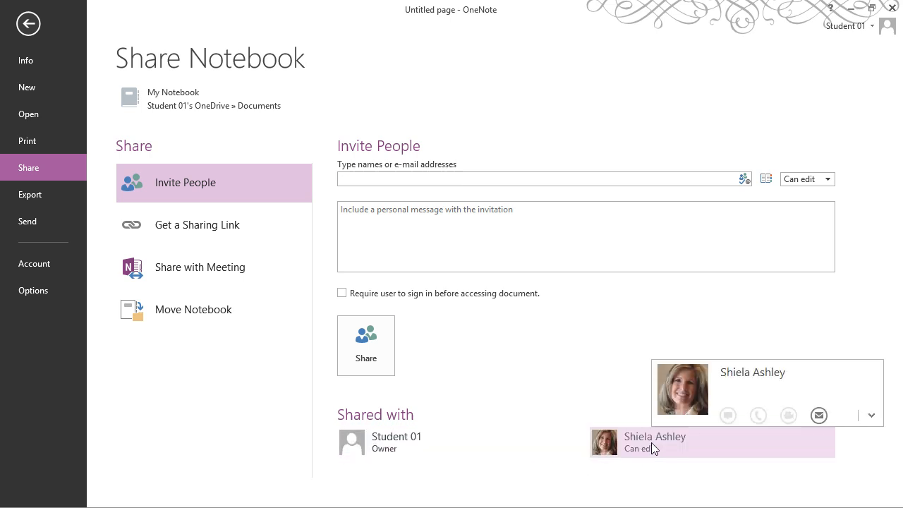
click(29, 24)
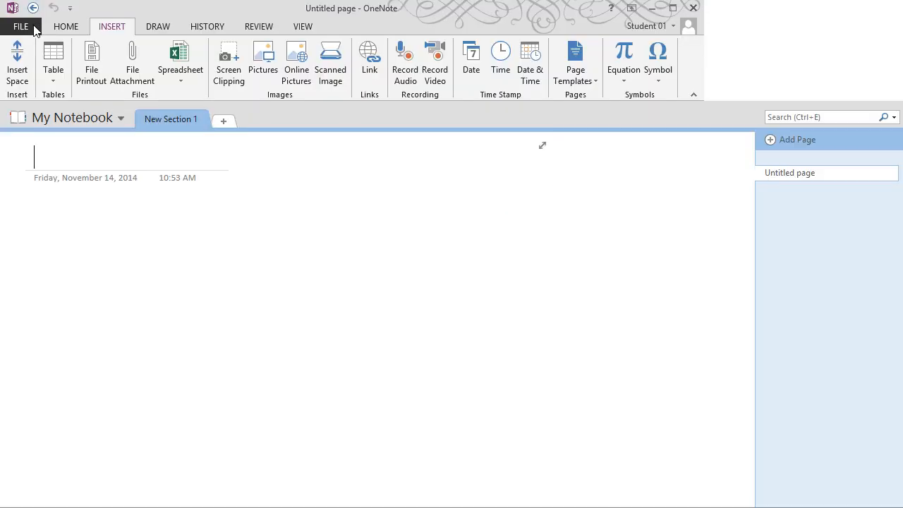
click(121, 118)
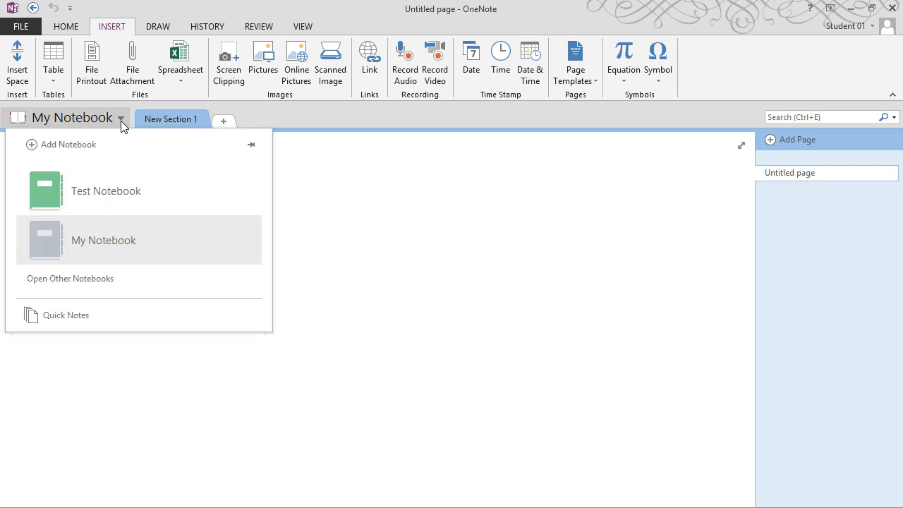
click(113, 192)
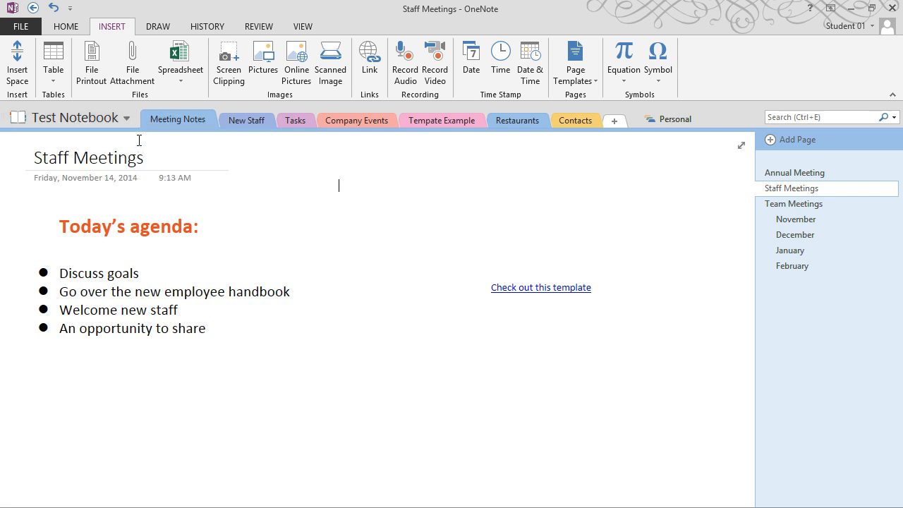
Switch back to My Notebook, then settle on Test Notebook with the Home ribbon showing
click(127, 121)
click(123, 117)
click(99, 238)
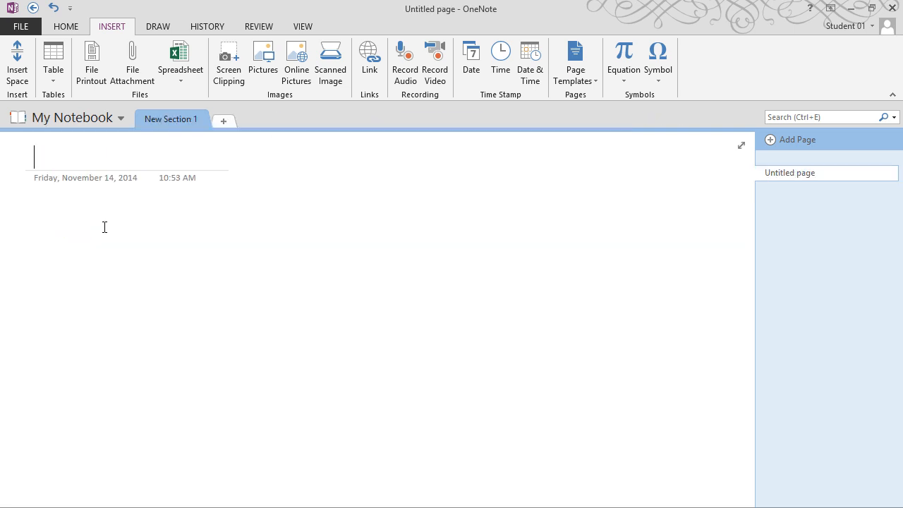
click(115, 119)
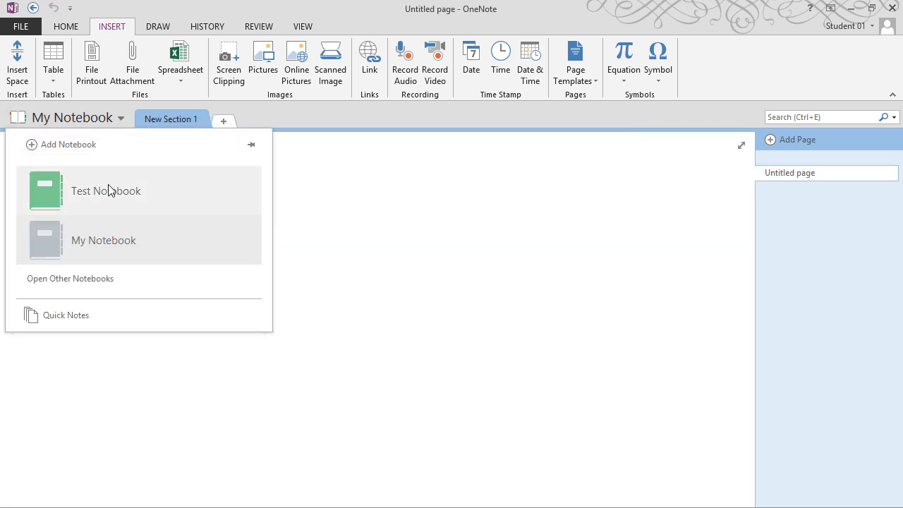
click(110, 186)
click(129, 118)
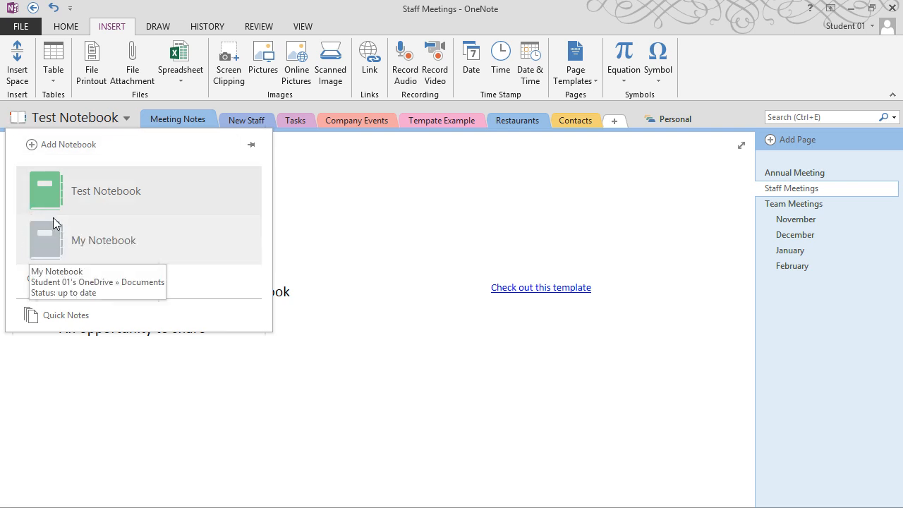
click(122, 118)
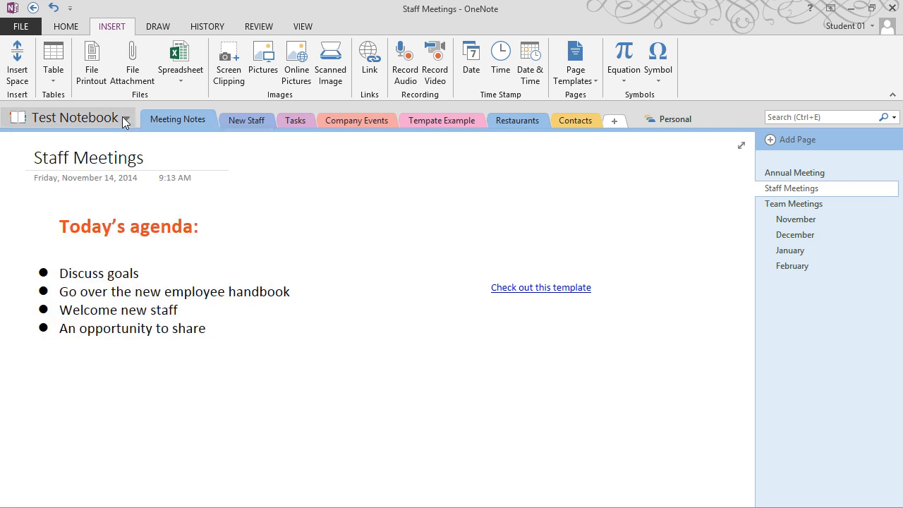
click(60, 30)
Disable Test Notebook's view-only sharing link under Get a Sharing Link
click(17, 26)
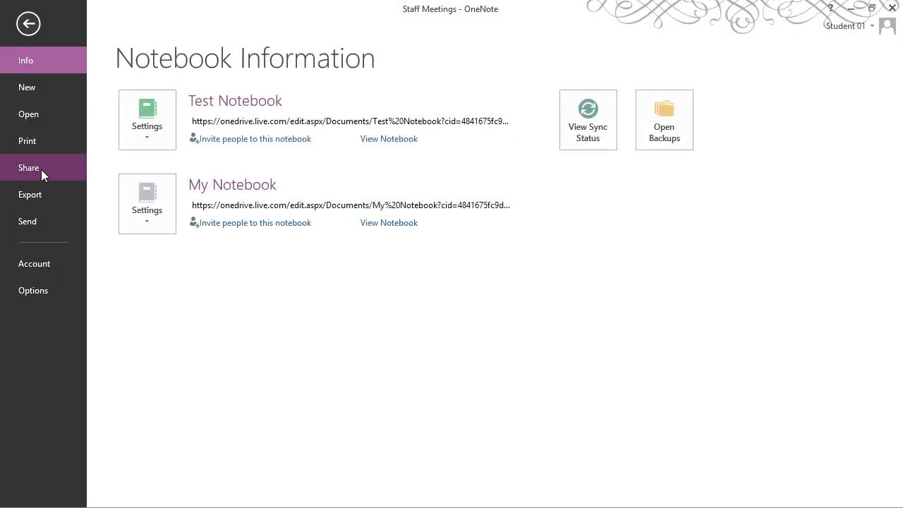
click(35, 169)
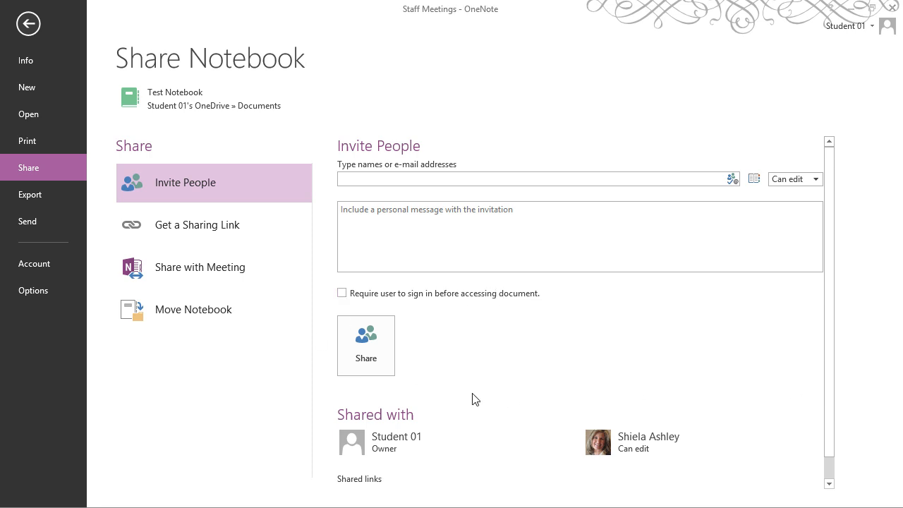
click(188, 230)
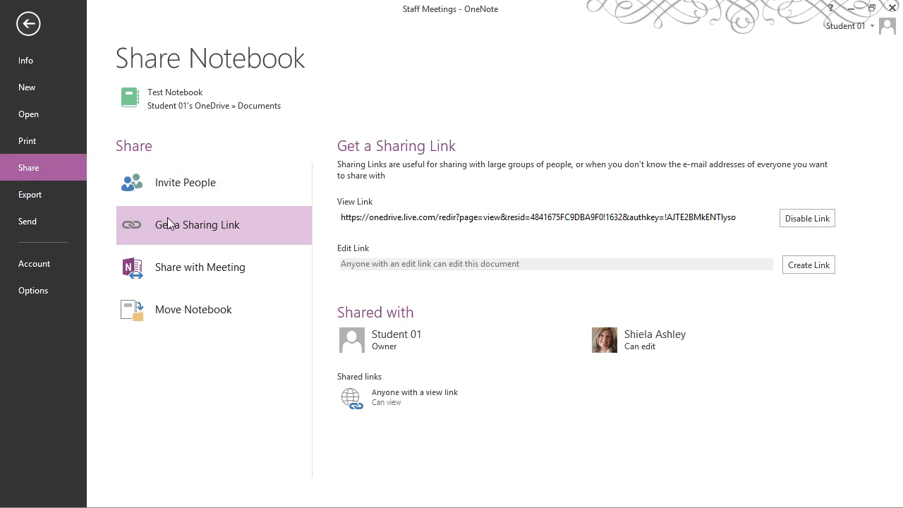
click(811, 220)
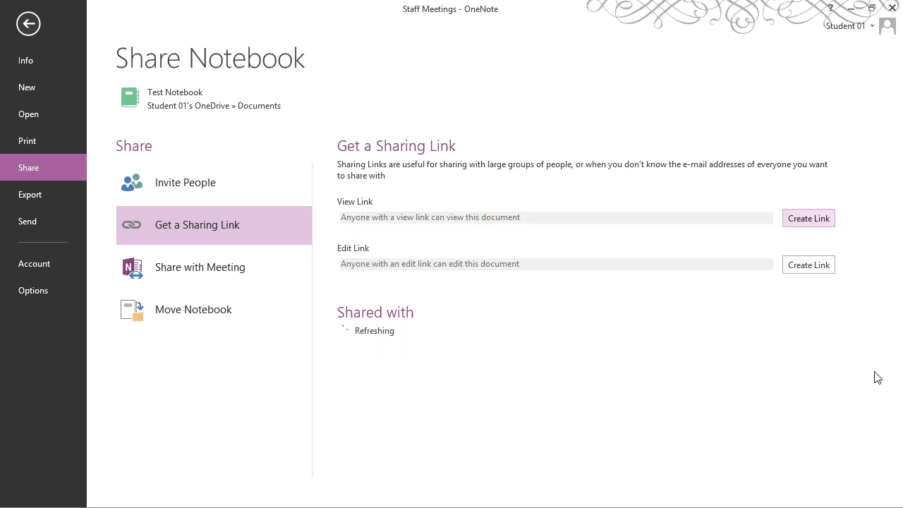